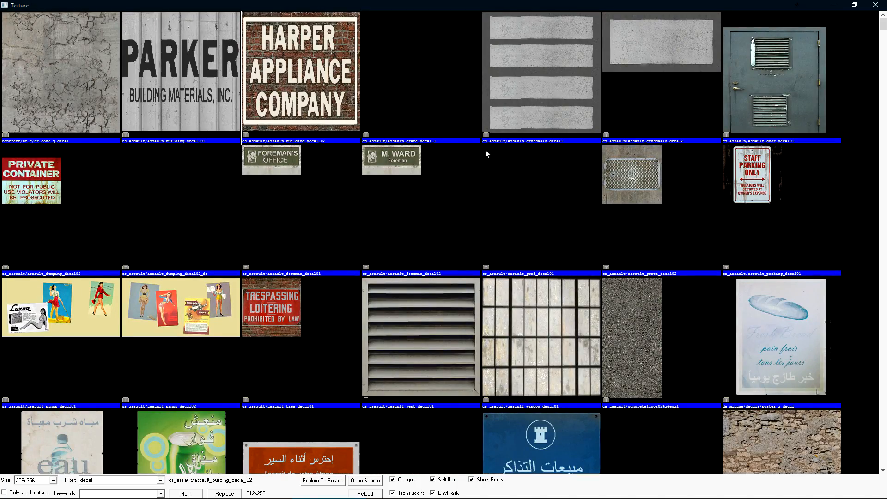
Step: Pick the decalgraffiti043a_cs BIG graffiti texture and place it as a decal on the flat brick wall and the curved wall
{"action": "left_click_drag", "start_coordinate": [882, 28], "coordinate": [883, 144]}
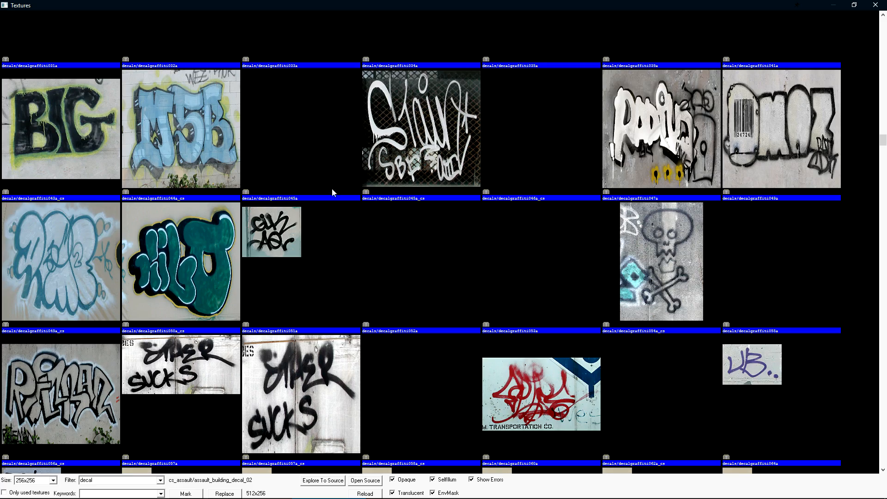
{"action": "double_click", "coordinate": [67, 118]}
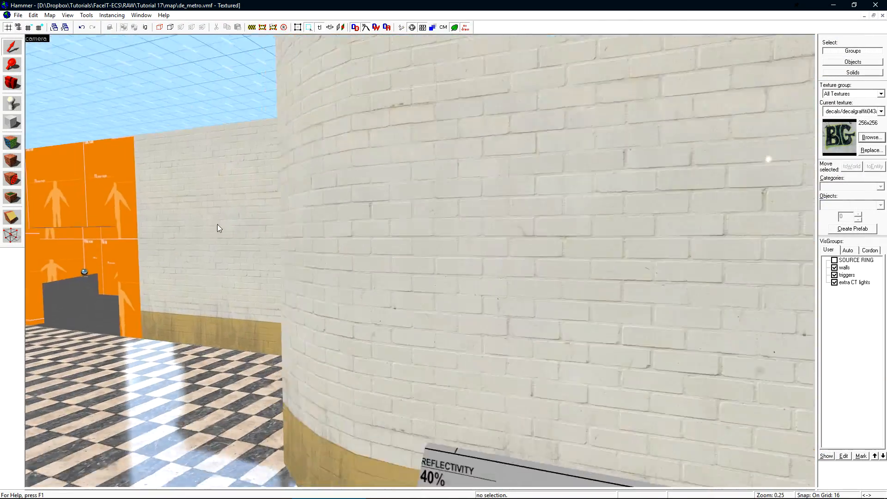
{"action": "key", "text": "z"}
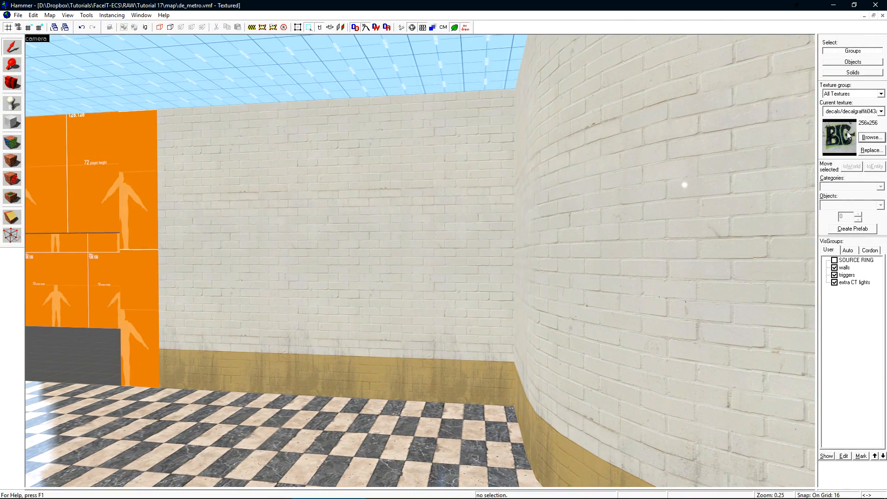
{"action": "left_click", "coordinate": [12, 180]}
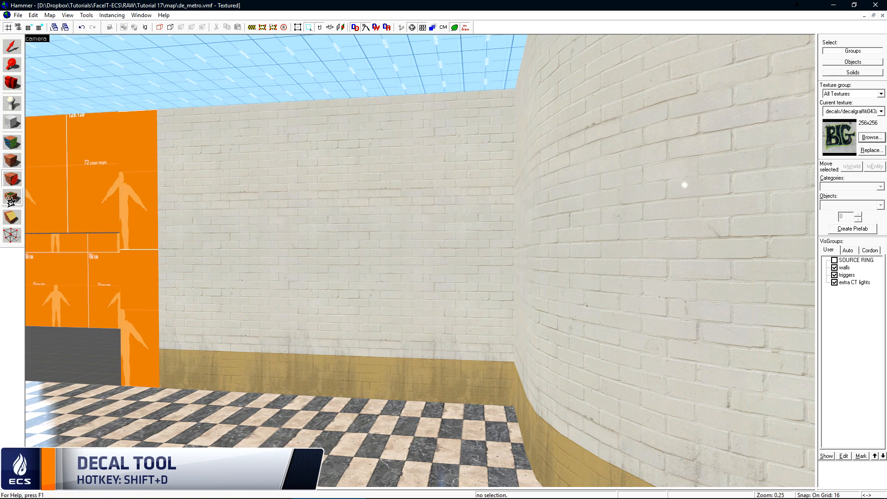
{"action": "left_click", "coordinate": [350, 311]}
{"action": "key", "text": "Left"}
{"action": "key", "text": "z"}
{"action": "key", "text": "w"}
{"action": "key", "text": "z"}
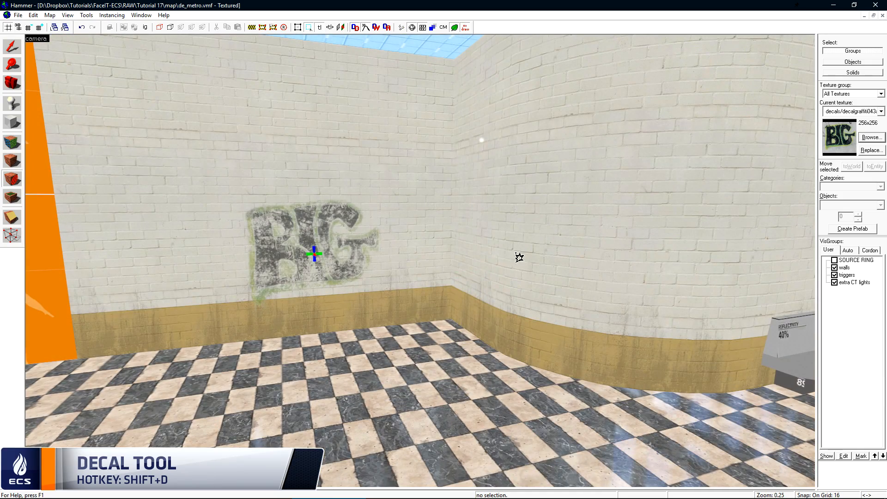
{"action": "left_click", "coordinate": [520, 251]}
Step: Scatter overlapping copies of the BIG graffiti decal across the flat brick wall
{"action": "left_click", "coordinate": [411, 196]}
{"action": "left_click", "coordinate": [368, 137]}
{"action": "left_click", "coordinate": [214, 264]}
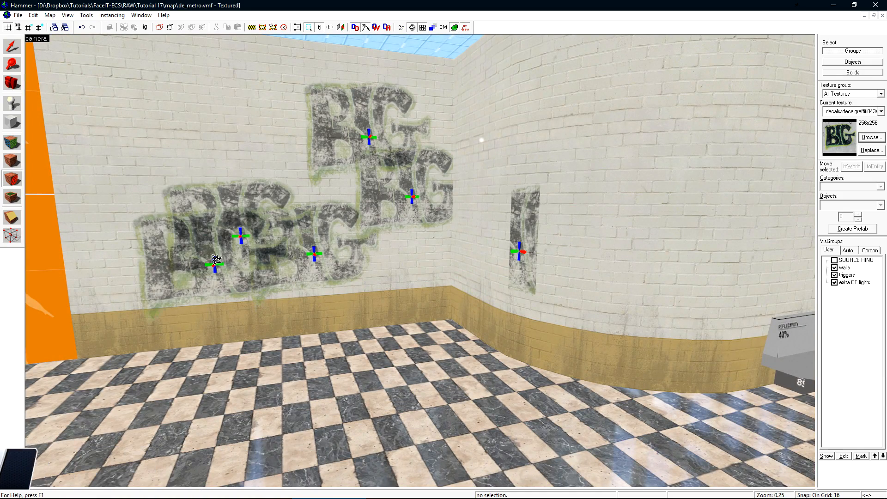
{"action": "left_click", "coordinate": [185, 138]}
{"action": "left_click", "coordinate": [266, 123]}
{"action": "left_click", "coordinate": [287, 206]}
{"action": "left_click", "coordinate": [370, 209]}
{"action": "left_click", "coordinate": [385, 272]}
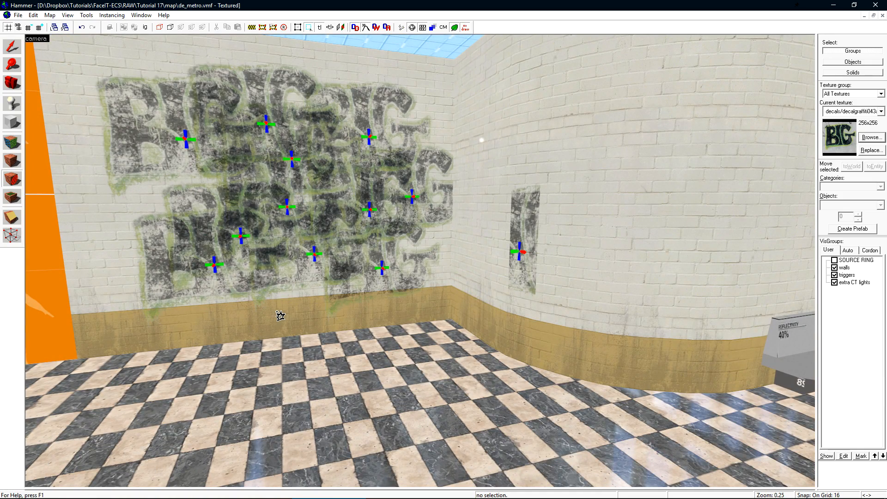
{"action": "key", "text": "w"}
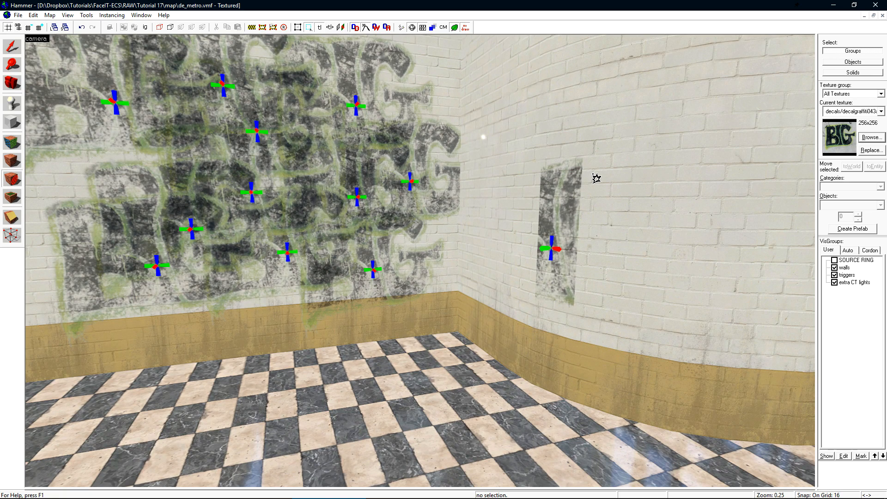
Step: Undo the extra overlapping graffiti decals on the flat brick wall
{"action": "key", "text": "ctrl+z"}
{"action": "key", "text": "ctrl+z"}
{"action": "key", "text": "ctrl+z"}
{"action": "key", "text": "ctrl+z"}
{"action": "key", "text": "ctrl+z"}
{"action": "key", "text": "ctrl+z"}
{"action": "key", "text": "ctrl+z"}
{"action": "key", "text": "ctrl+z"}
{"action": "key", "text": "ctrl+z"}
{"action": "key", "text": "ctrl+z"}
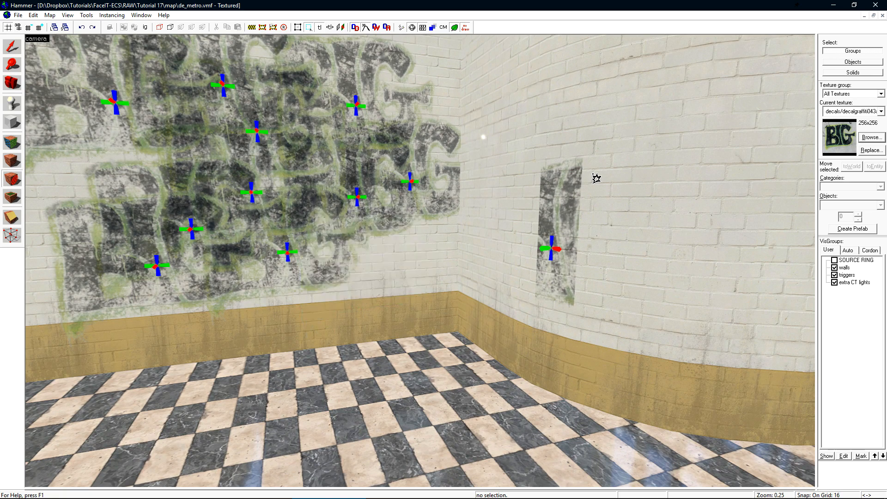
{"action": "key", "text": "s"}
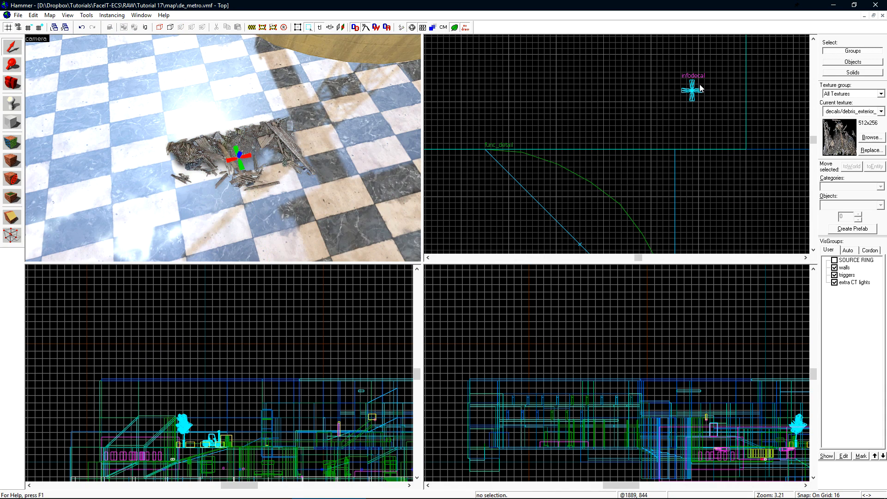
Step: Try to rotate the wood debris decal on the floor in the top view
{"action": "left_click", "coordinate": [696, 85]}
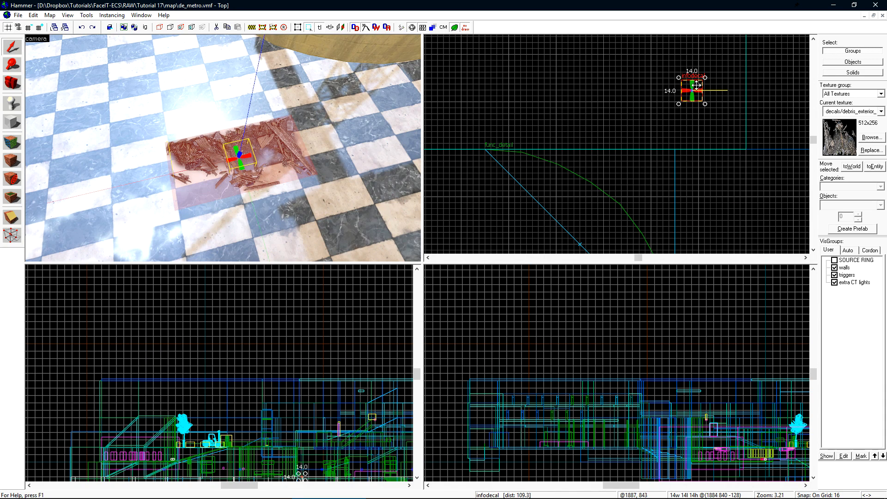
{"action": "left_click_drag", "start_coordinate": [705, 77], "coordinate": [760, 166]}
{"action": "left_click", "coordinate": [693, 92]}
{"action": "key", "text": "ctrl+z"}
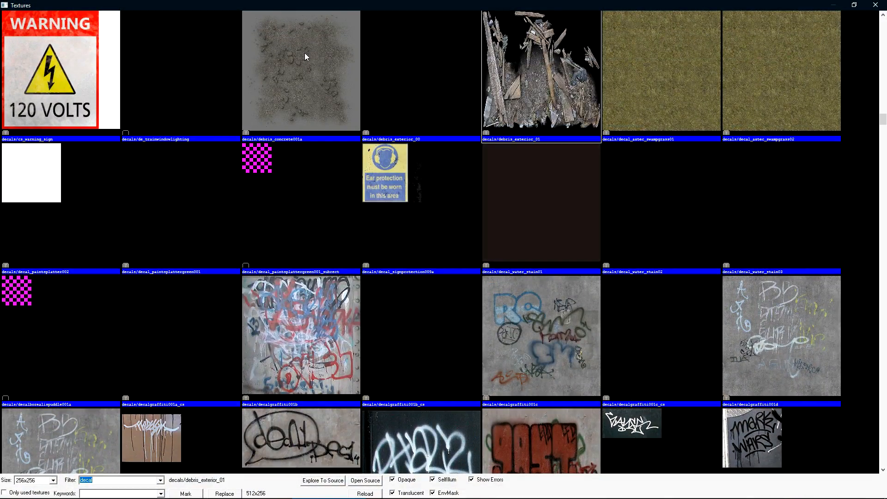
Step: Choose the decals/debris_concrete001a texture and place it as a decal on the floor at the base of the curved wall
{"action": "double_click", "coordinate": [305, 55]}
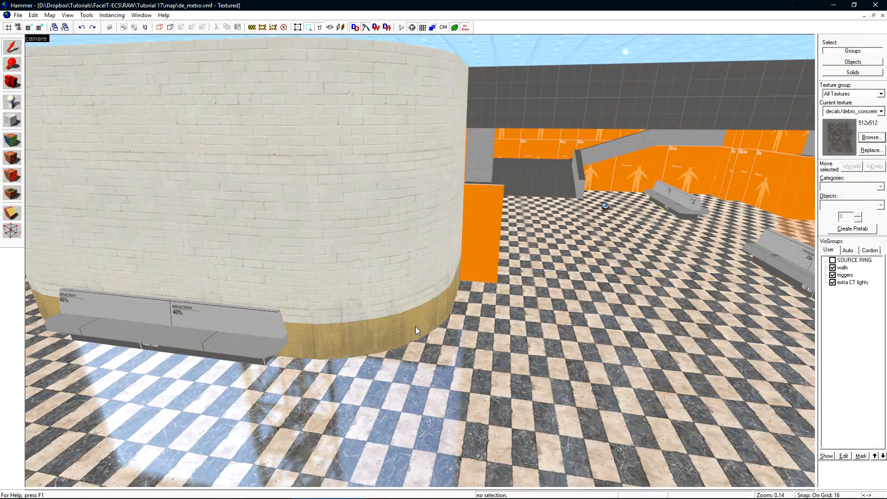
{"action": "key", "text": "z"}
{"action": "key", "text": "z"}
{"action": "key", "text": "shift+d"}
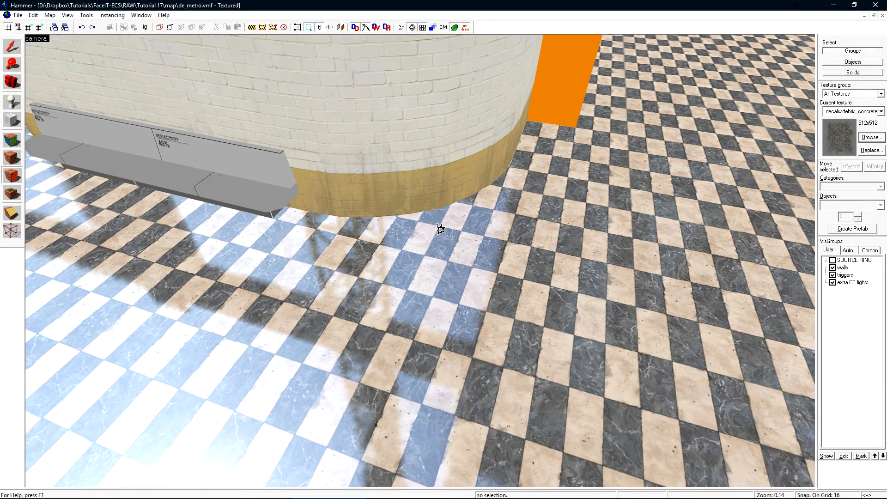
{"action": "left_click", "coordinate": [437, 224]}
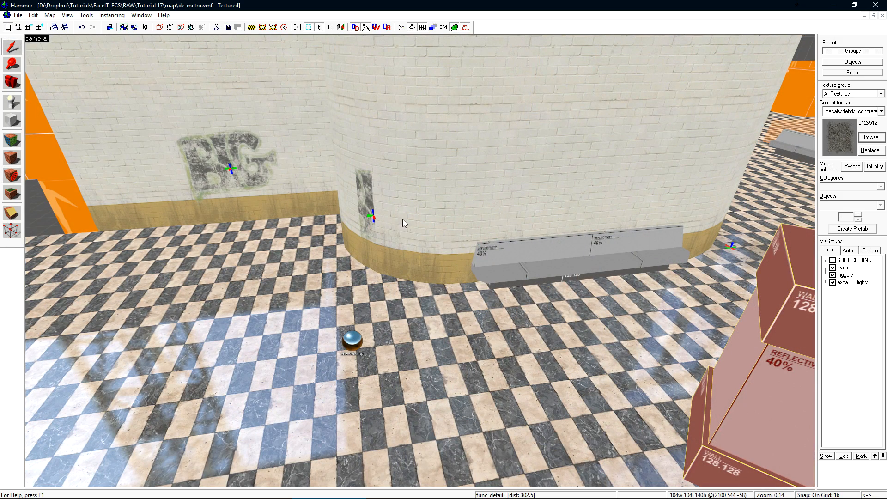
Step: Examine the texture and Low Priority properties of the graffiti decal on the curved wall without changing them
{"action": "double_click", "coordinate": [373, 216]}
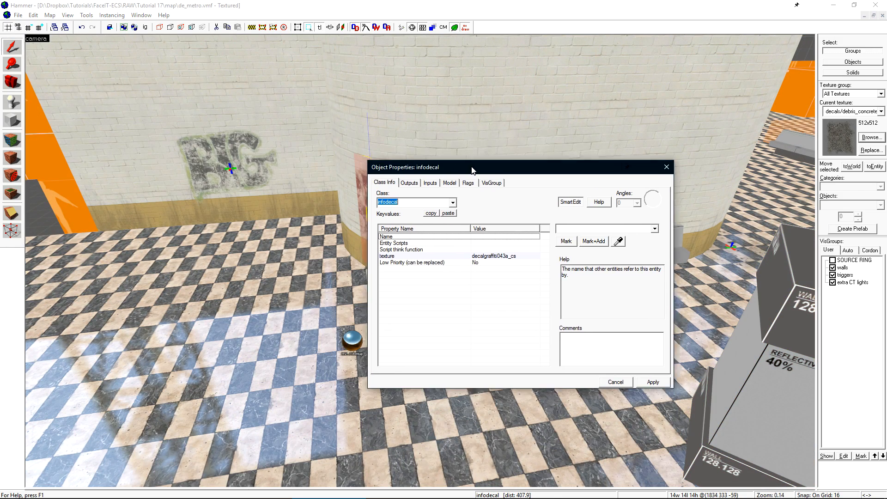
{"action": "left_click", "coordinate": [491, 245]}
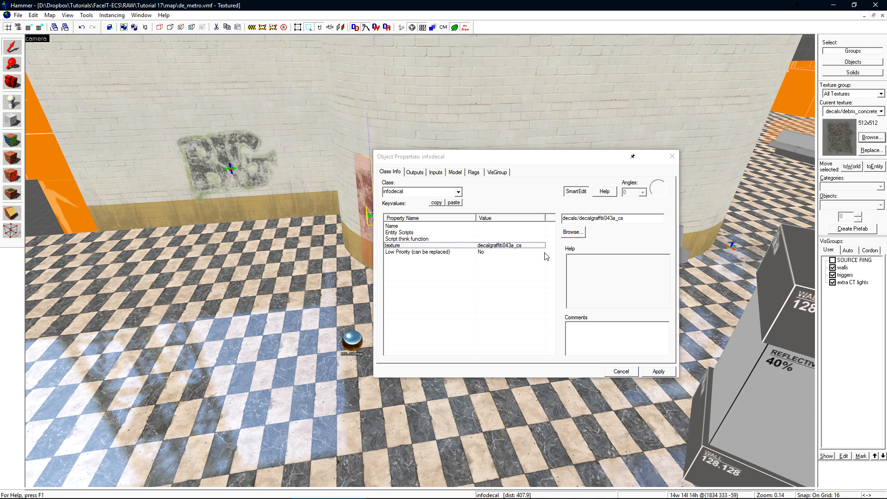
{"action": "key", "text": "alt+Tab"}
{"action": "left_click", "coordinate": [428, 253]}
{"action": "left_click", "coordinate": [660, 218]}
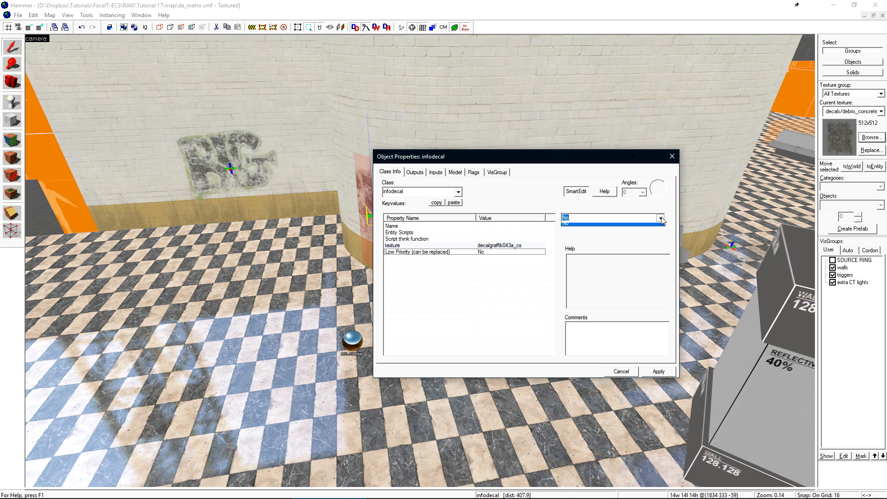
{"action": "left_click", "coordinate": [566, 233]}
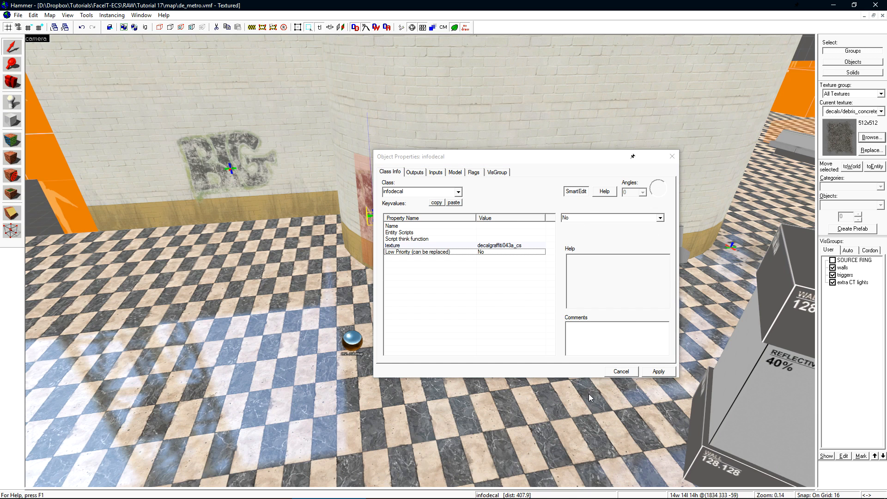
{"action": "left_click", "coordinate": [621, 371]}
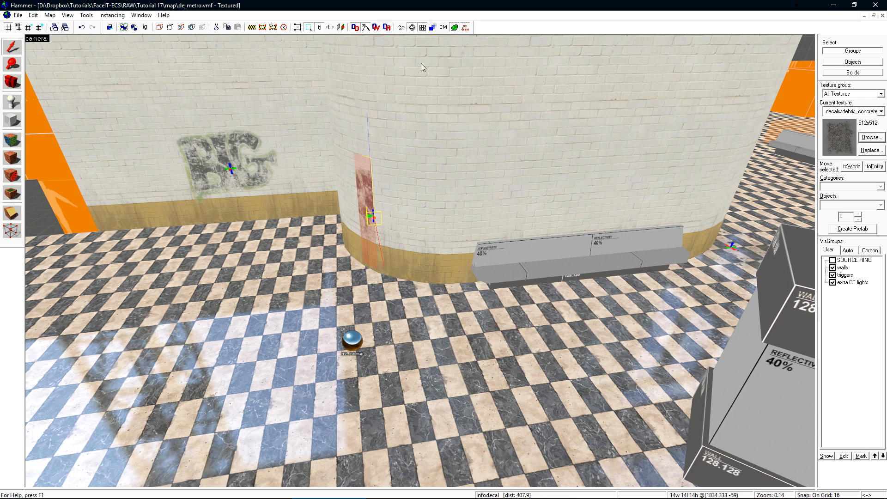
Step: Walk through the map in Counter-Strike: Global Offensive and examine the graffiti and concrete debris decals on the walls and floor
{"action": "left_click", "coordinate": [401, 28]}
{"action": "left_click", "coordinate": [506, 306]}
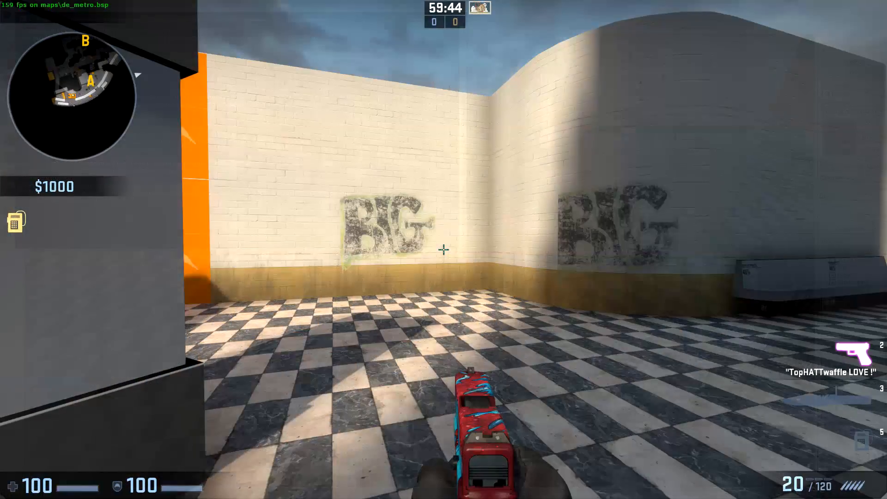
{"action": "key", "text": "w"}
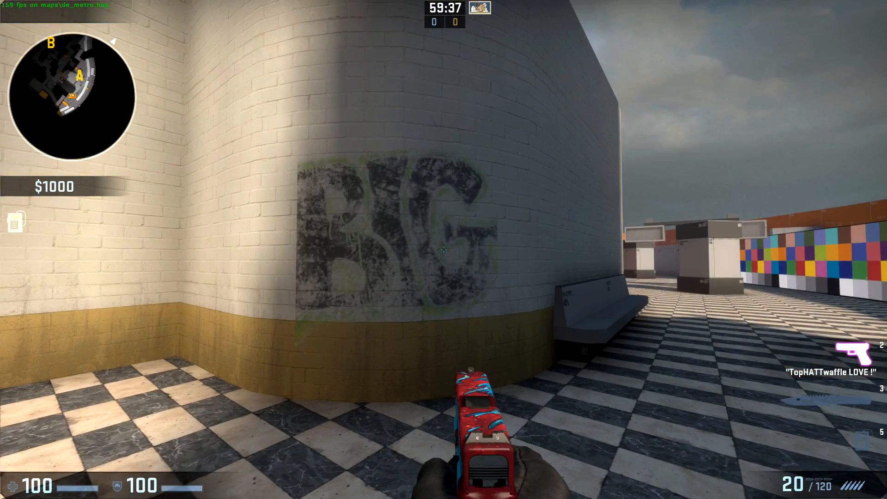
{"action": "key", "text": "w"}
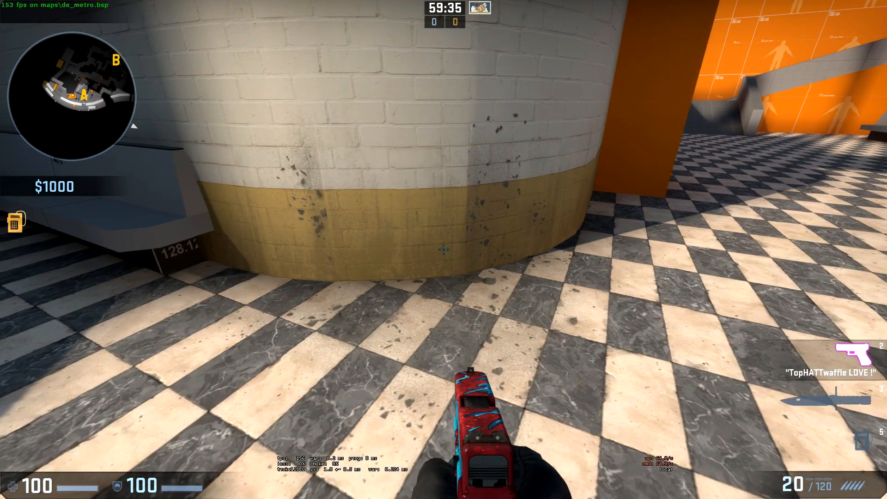
{"action": "key", "text": "d"}
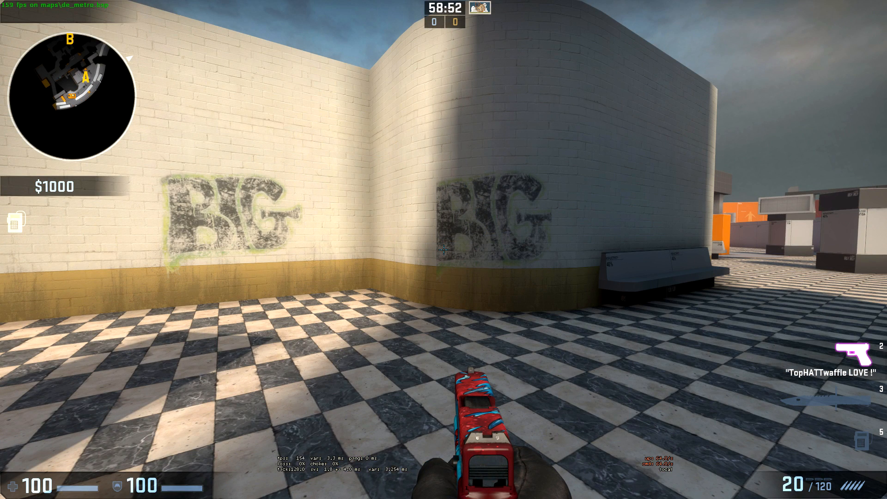
{"action": "key", "text": "w"}
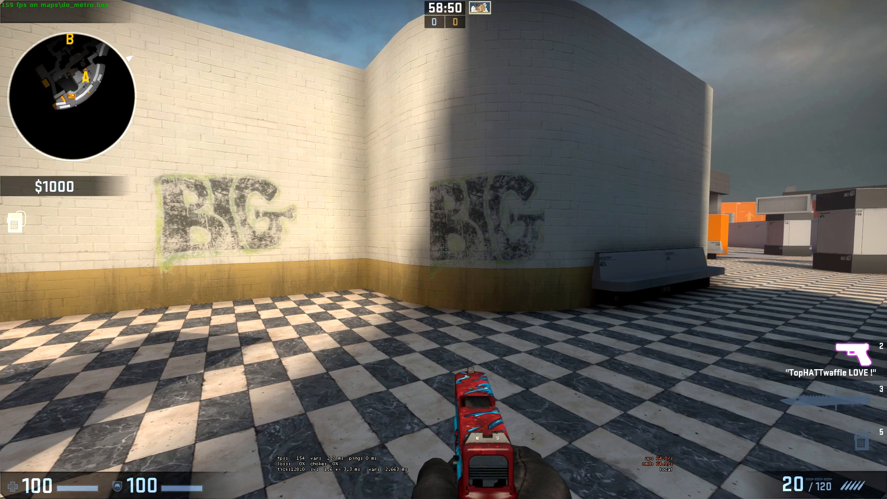
{"action": "key", "text": "d"}
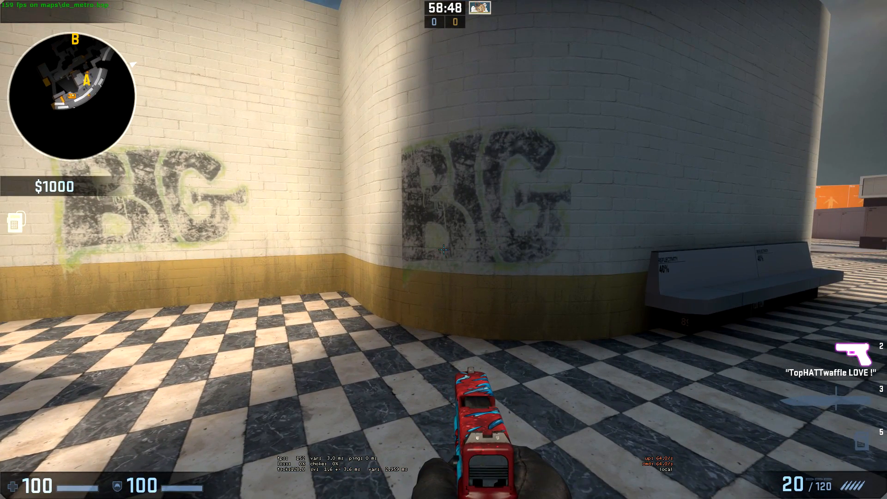
{"action": "key", "text": "s"}
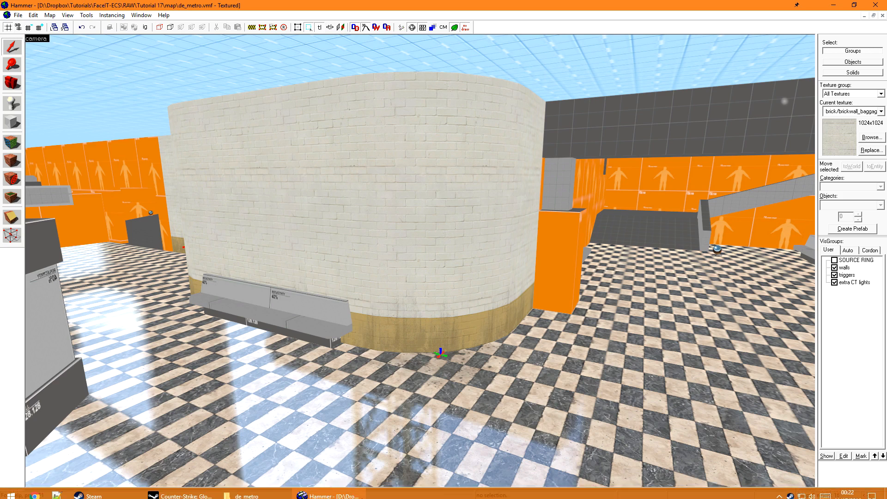
Step: Check the de_metro materials folder, and set de_metro/bardoulph as the current texture by filtering the textures for de_metro
{"action": "left_click", "coordinate": [245, 490]}
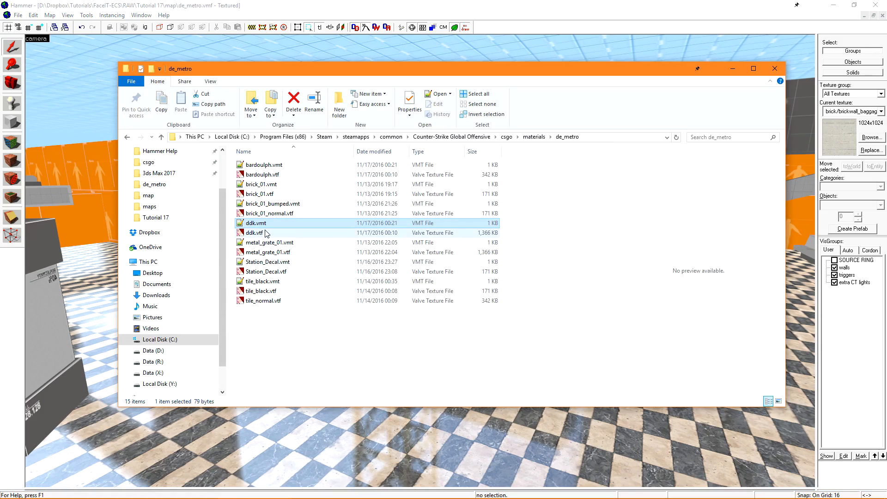
{"action": "left_click", "coordinate": [517, 4]}
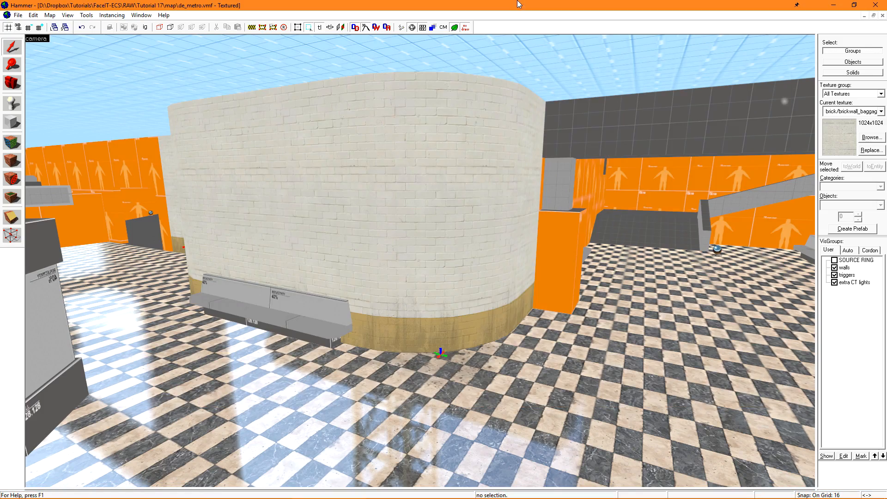
{"action": "left_click", "coordinate": [876, 139]}
{"action": "type", "text": "de_m"}
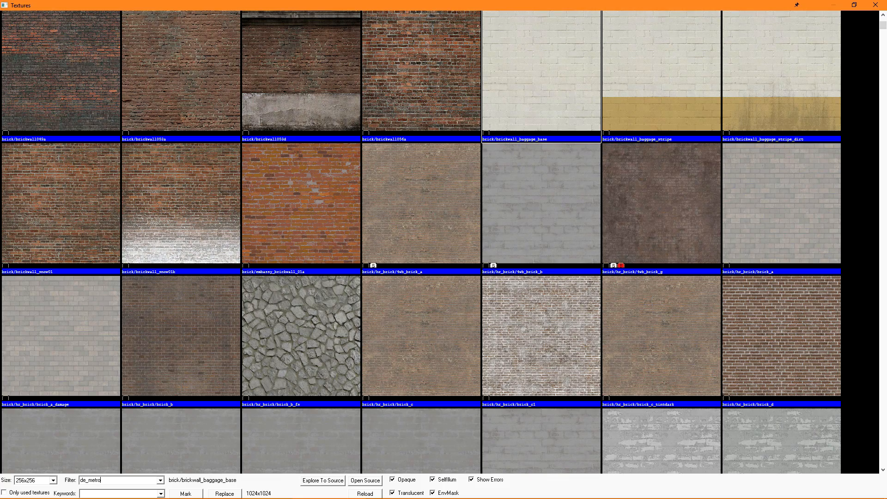
{"action": "type", "text": "etro"}
{"action": "left_click", "coordinate": [463, 115]}
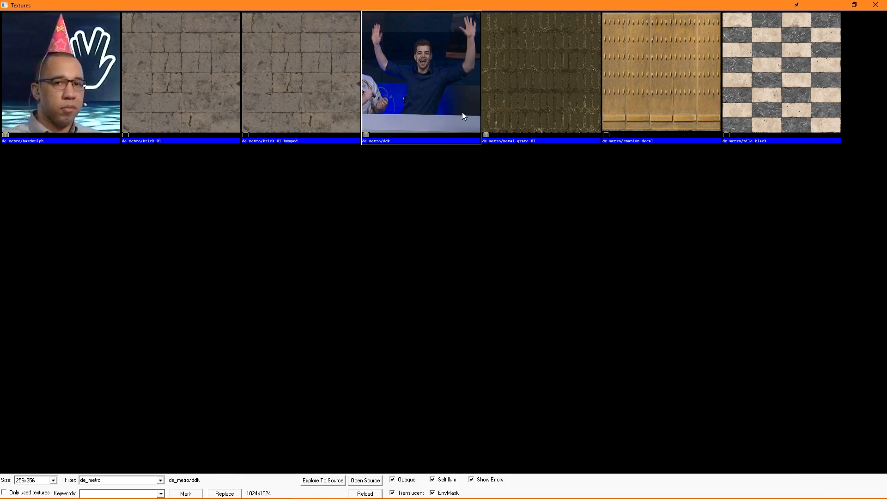
{"action": "double_click", "coordinate": [64, 76]}
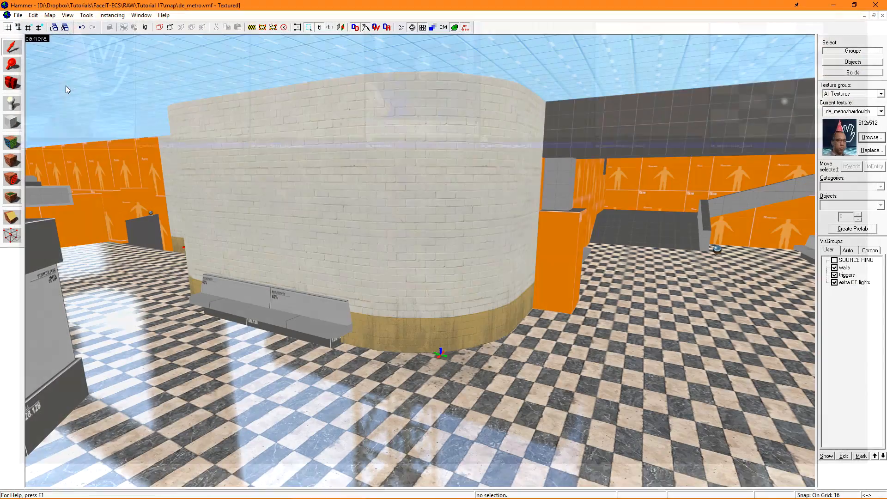
Step: Place the de_metro/bardoulph texture as a decal on the light upper section of the gray pillar, and select that decal
{"action": "key", "text": "z"}
{"action": "key", "text": "d"}
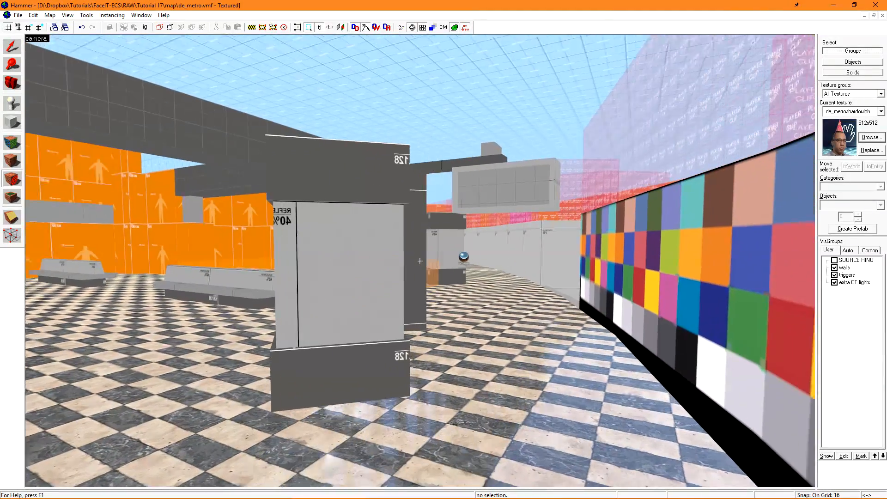
{"action": "key", "text": "z"}
{"action": "key", "text": "a"}
{"action": "key", "text": "d"}
{"action": "key", "text": "d"}
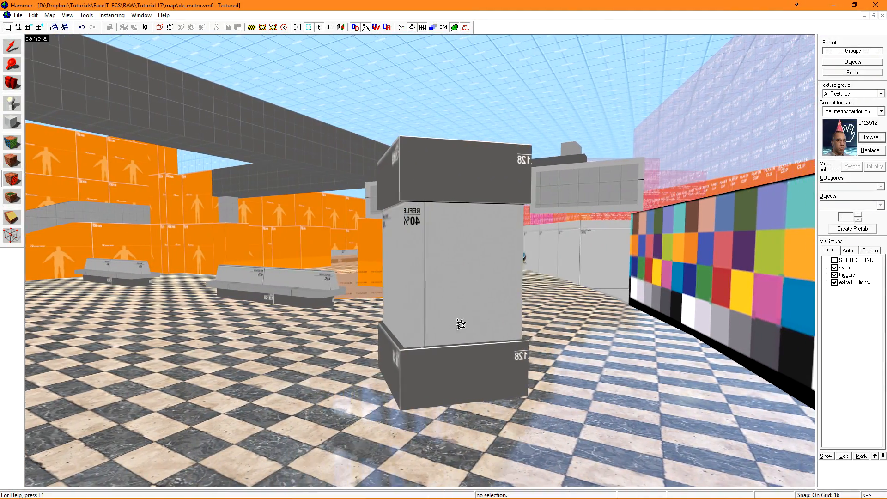
{"action": "key", "text": "a"}
{"action": "key", "text": "w"}
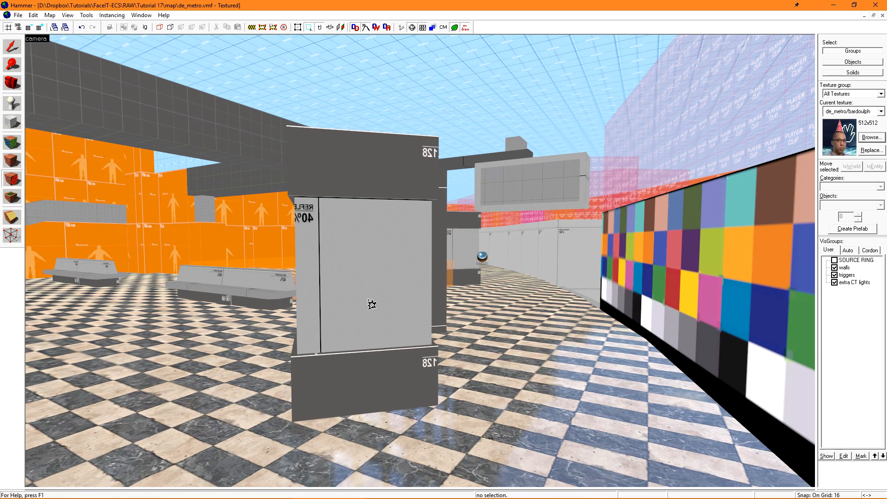
{"action": "left_click", "coordinate": [364, 268]}
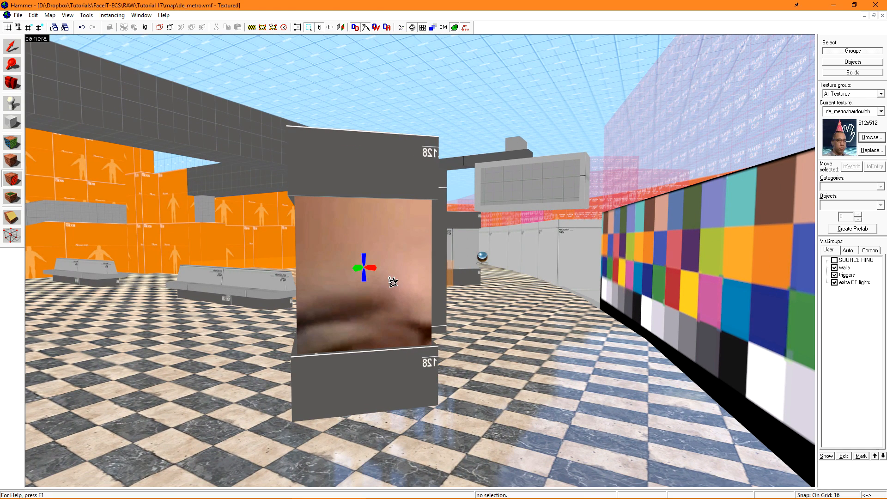
{"action": "key", "text": "shift+s"}
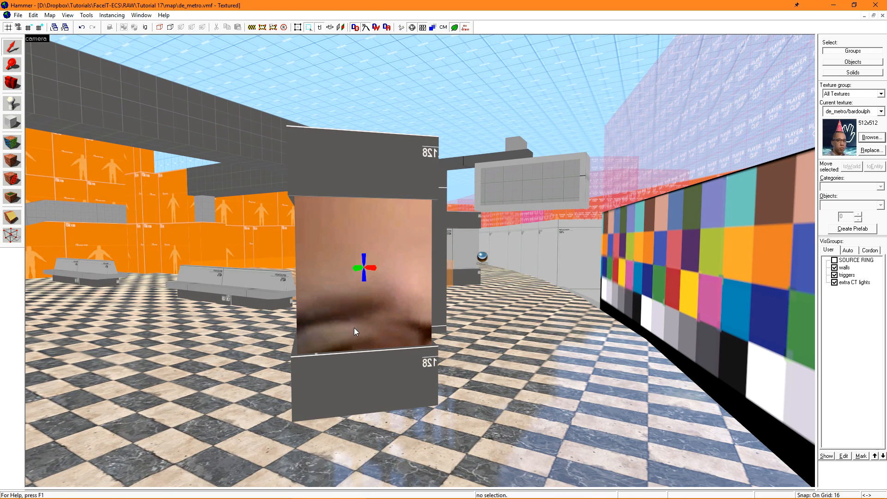
{"action": "left_click", "coordinate": [371, 273]}
Step: Place the bardoulph decal on the large light-blue sky brush, and add a de_metro/ddk decal beside it
{"action": "key", "text": "shift+d"}
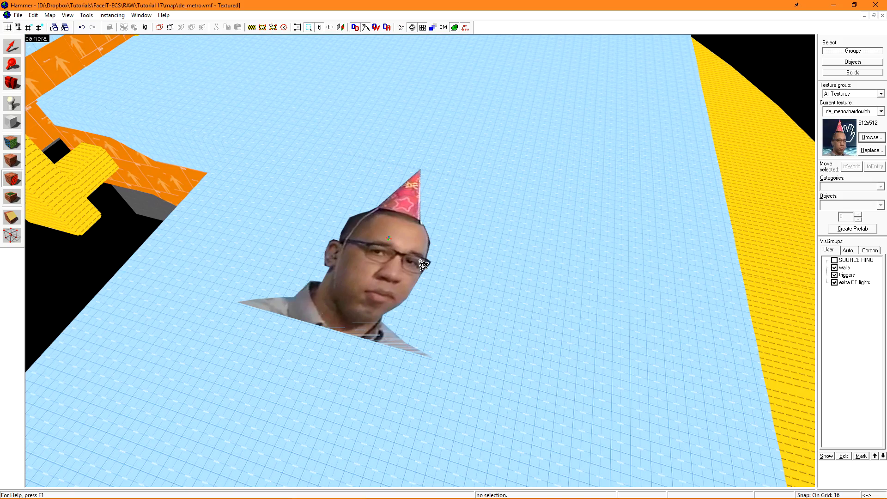
{"action": "left_click", "coordinate": [870, 137]}
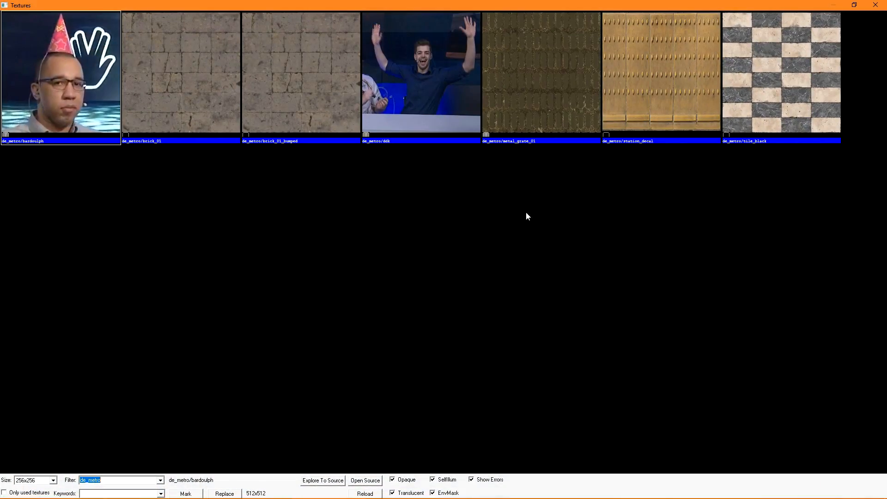
{"action": "left_click", "coordinate": [436, 62]}
{"action": "double_click", "coordinate": [436, 62]}
{"action": "left_click", "coordinate": [521, 271]}
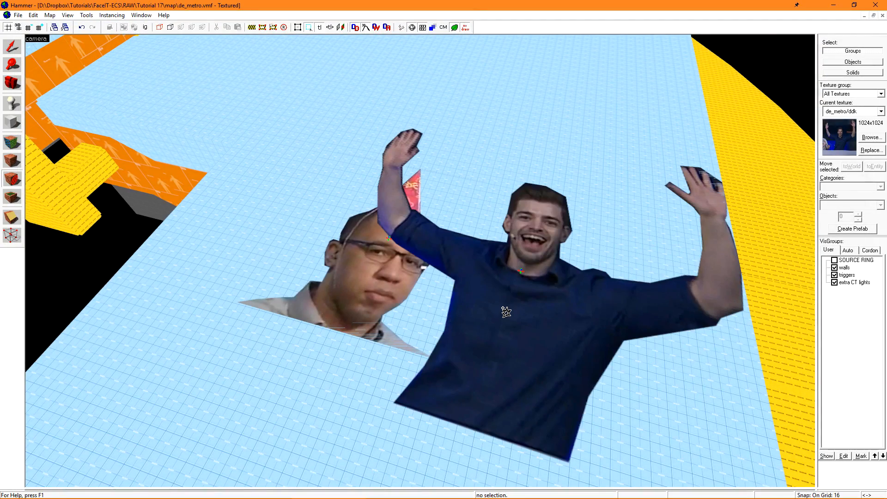
Step: Select the ddk decal on the sky brush and examine its extent
{"action": "key", "text": "shift+s"}
{"action": "left_click", "coordinate": [521, 268]}
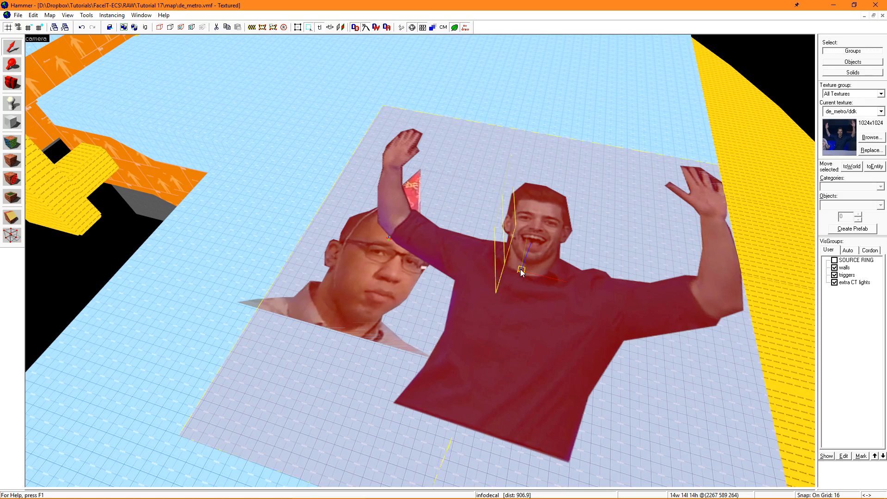
{"action": "scroll", "coordinate": [379, 239], "scroll_direction": "up", "scroll_amount": 4}
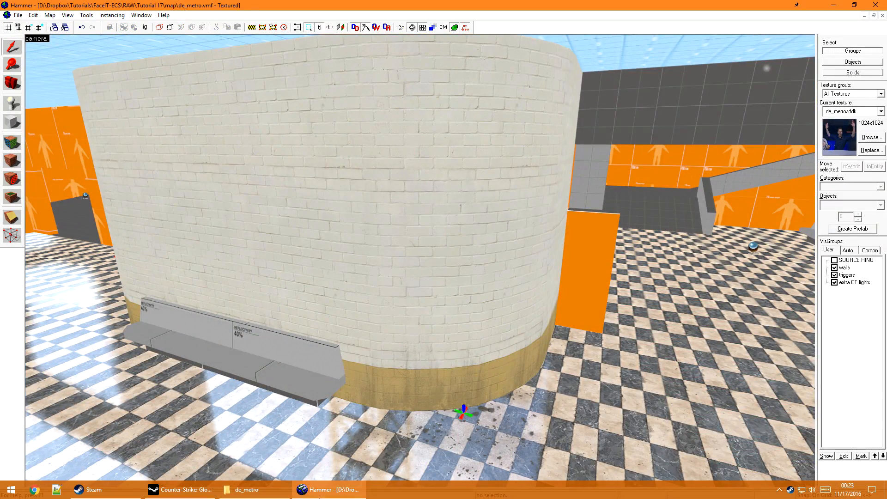
Step: Open bardoulph.vmt from the de_metro materials folder, add the line "$decal" "1" below "$translucent", and save the file
{"action": "left_click", "coordinate": [247, 489]}
{"action": "double_click", "coordinate": [263, 165]}
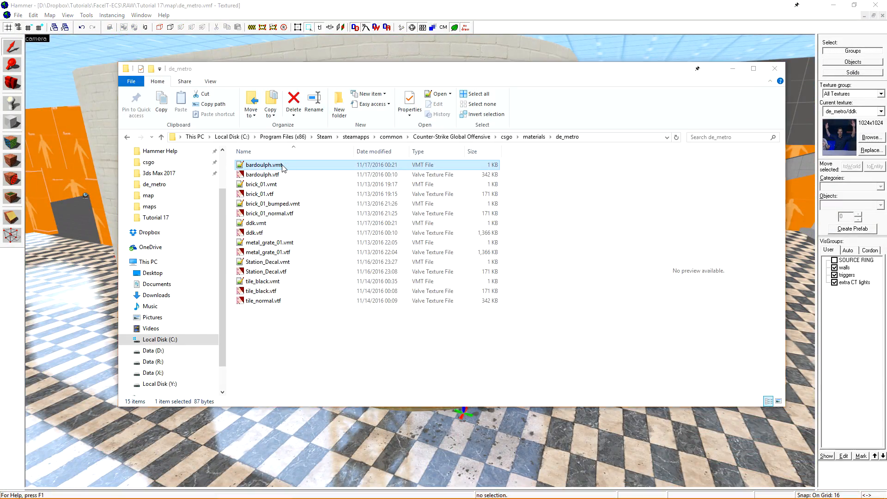
{"action": "left_click_drag", "start_coordinate": [378, 233], "coordinate": [401, 121]}
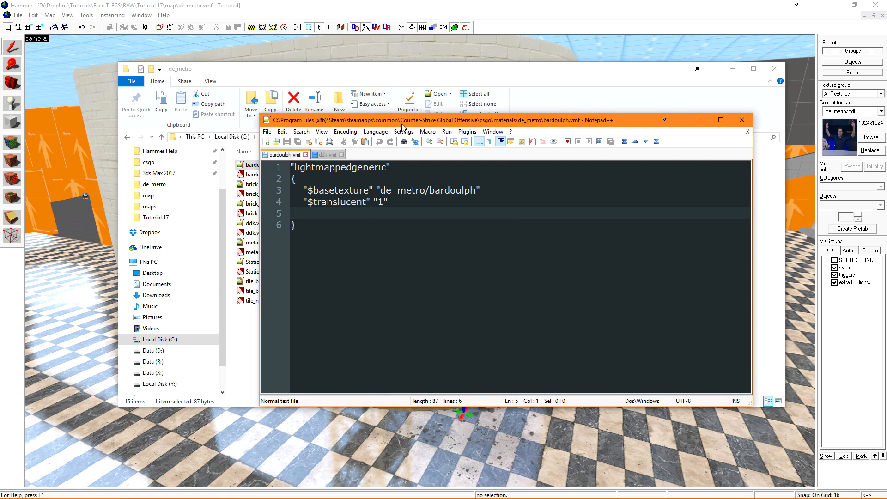
{"action": "left_click", "coordinate": [429, 203]}
{"action": "key", "text": "Return"}
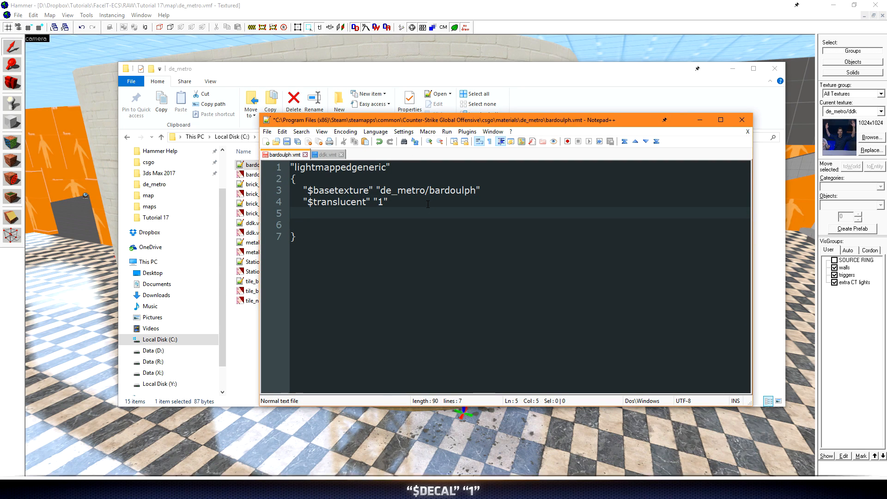
{"action": "type", "text": "\"$decal\""}
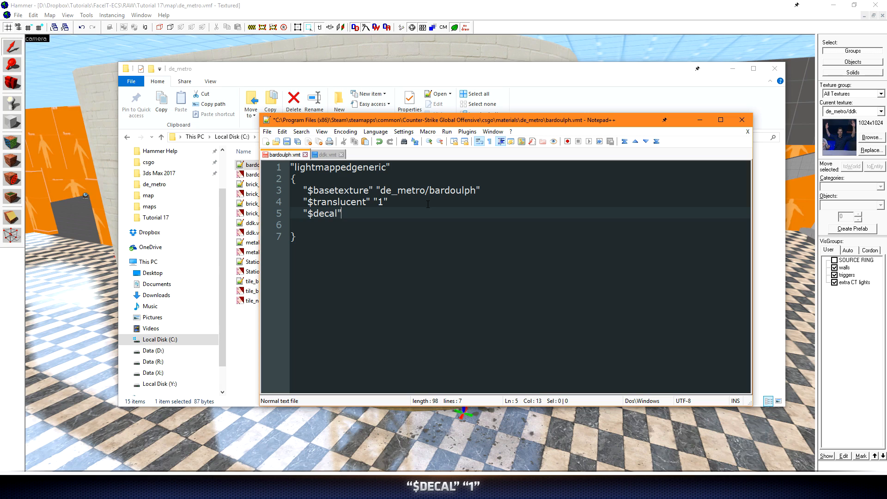
{"action": "type", "text": " \"1\""}
{"action": "key", "text": "ctrl+s"}
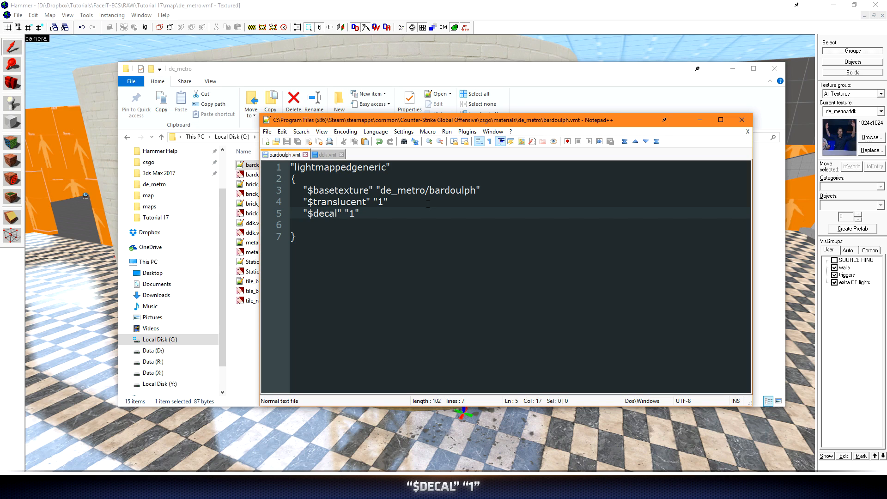
Step: Add the line "$decalscale" "0.25" below "$decal" in bardoulph.vmt and save the file
{"action": "key", "text": "Down"}
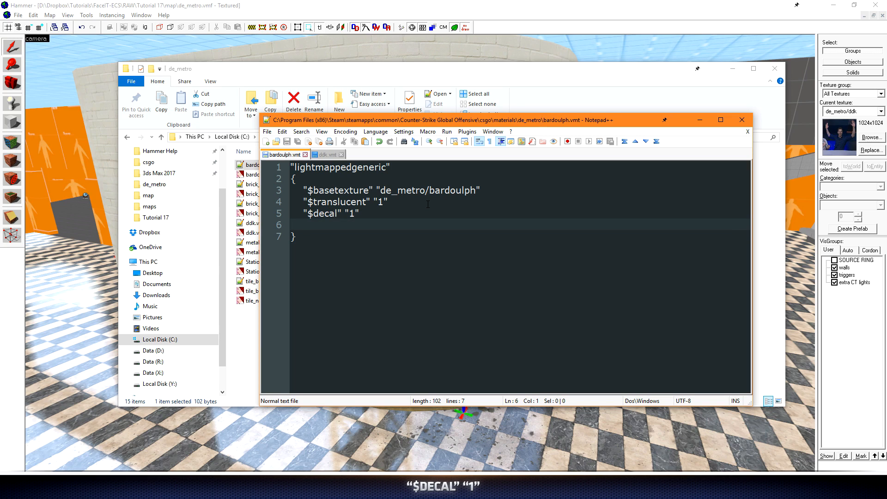
{"action": "key", "text": "Tab"}
{"action": "type", "text": "\"$"}
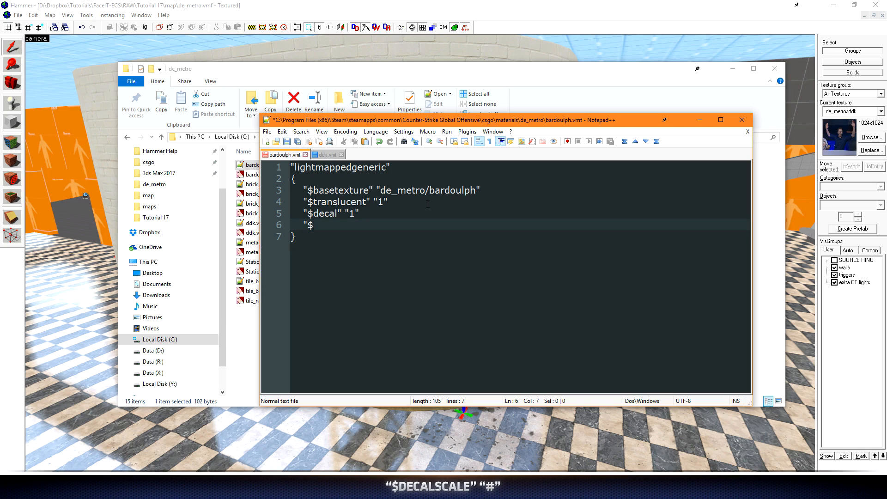
{"action": "type", "text": "decalscale\" \"0.25\""}
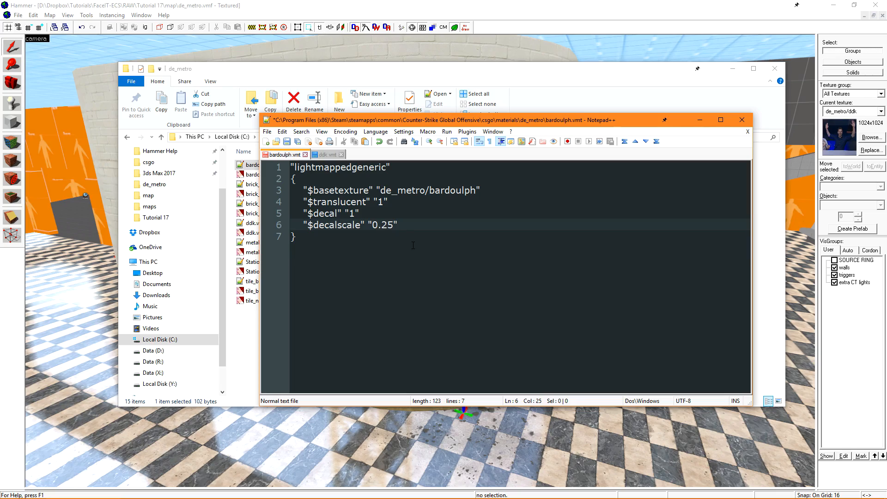
{"action": "key", "text": "ctrl+s"}
Step: Switch back to Hammer and place the de_metro/bardoulph decal on the gray pillar to check its new scale
{"action": "left_click", "coordinate": [432, 4]}
{"action": "key", "text": "z"}
{"action": "key", "text": "w"}
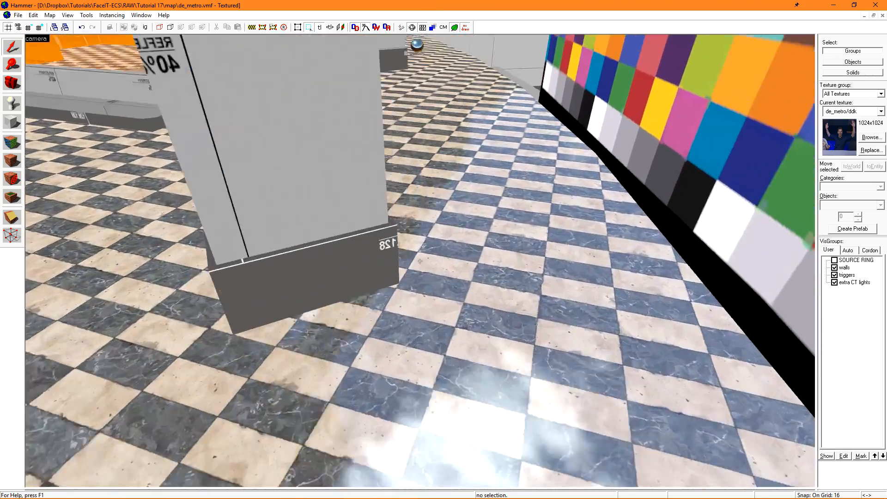
{"action": "key", "text": "s"}
{"action": "key", "text": "shift+d"}
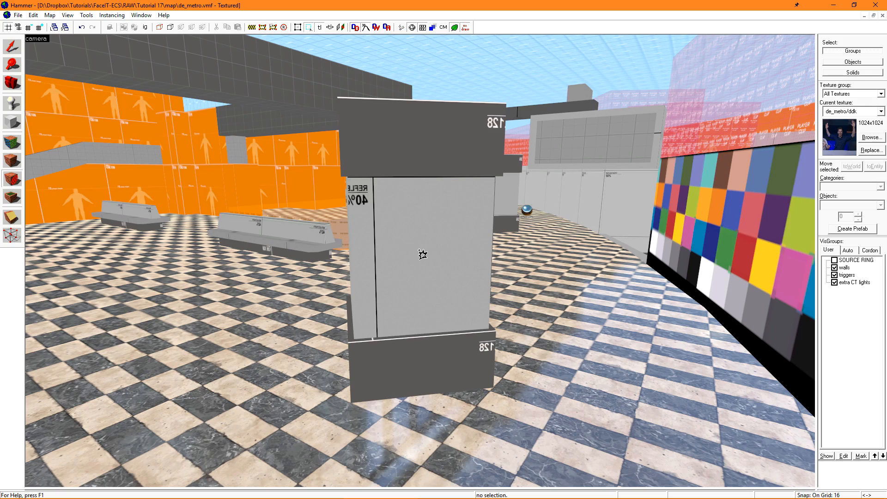
{"action": "left_click", "coordinate": [420, 313]}
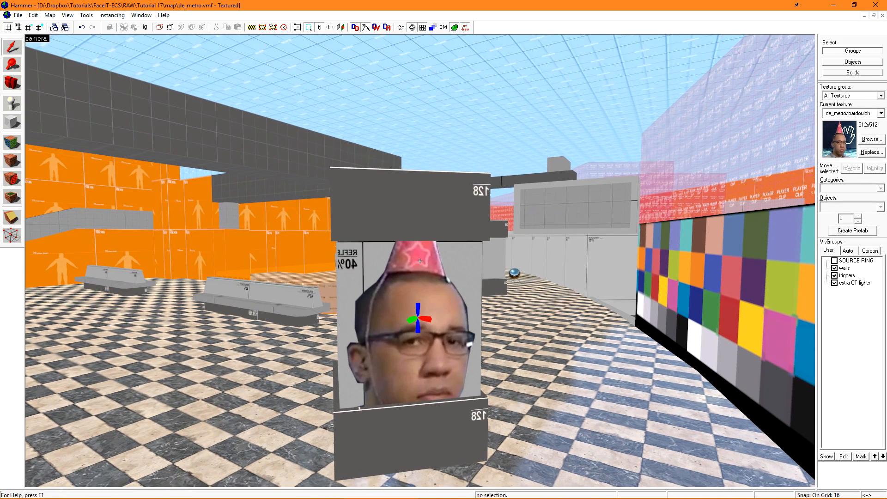
{"action": "key", "text": "s"}
{"action": "key", "text": "z"}
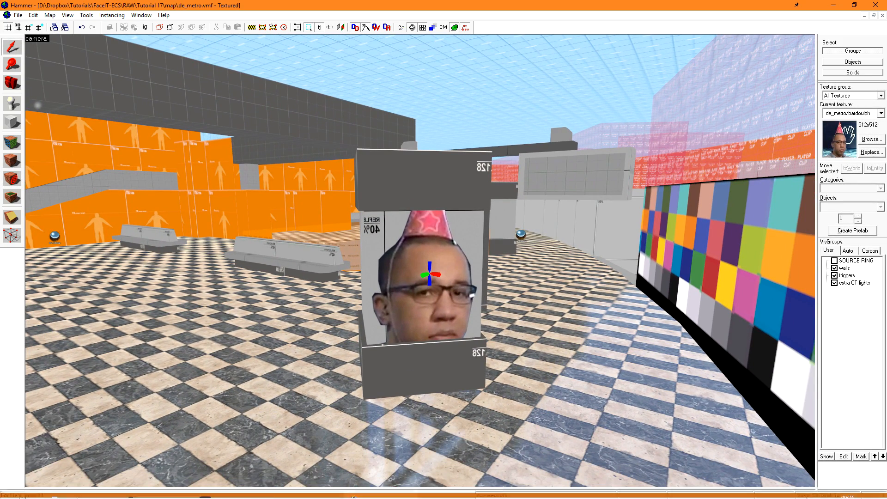
Step: Set "$decalscale" to "0.125" in bardoulph.vmt, save it, and place the decal on the gray pillar again in Hammer
{"action": "left_click", "coordinate": [203, 495]}
{"action": "type", "text": "125\""}
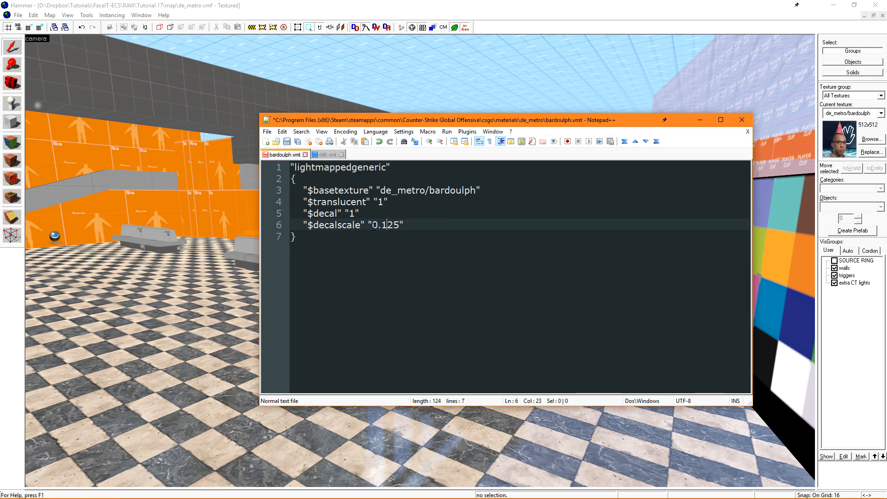
{"action": "left_click", "coordinate": [413, 236]}
{"action": "key", "text": "ctrl+s"}
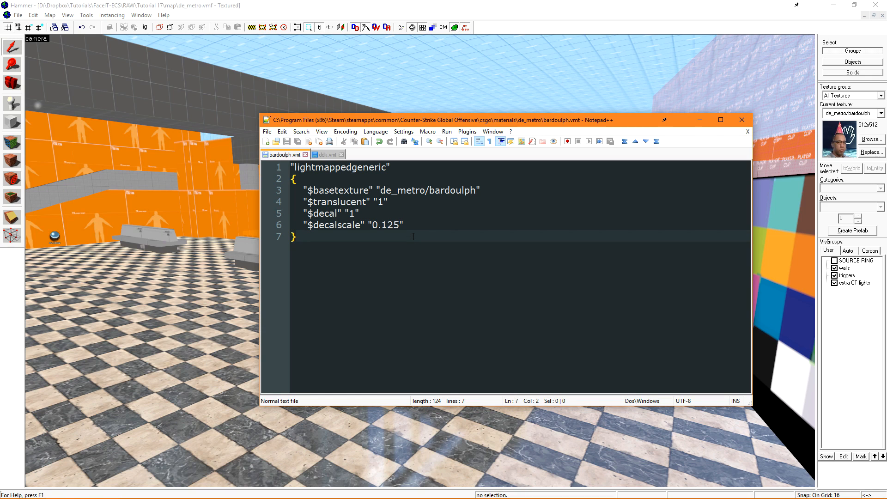
{"action": "key", "text": "alt+Tab"}
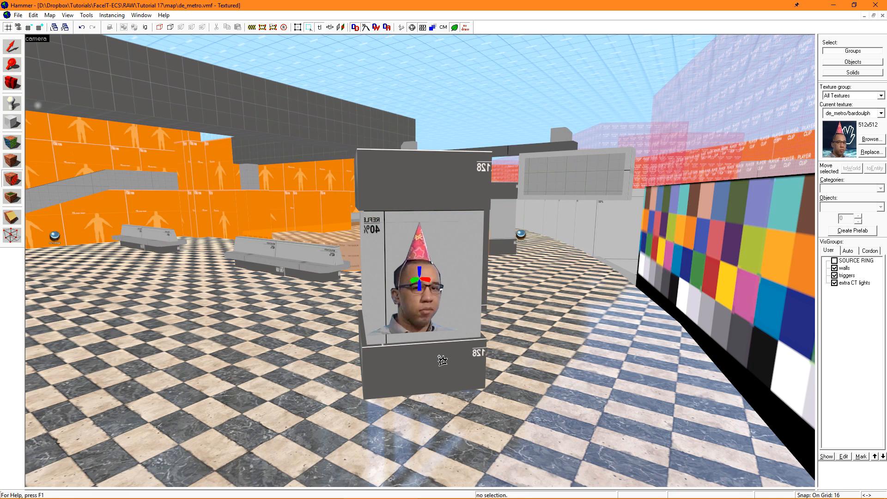
{"action": "left_click", "coordinate": [428, 279]}
Step: Choose the de_metro/ddk texture and place it as a decal on the orange wall above the bench
{"action": "key", "text": "w"}
{"action": "key", "text": "d"}
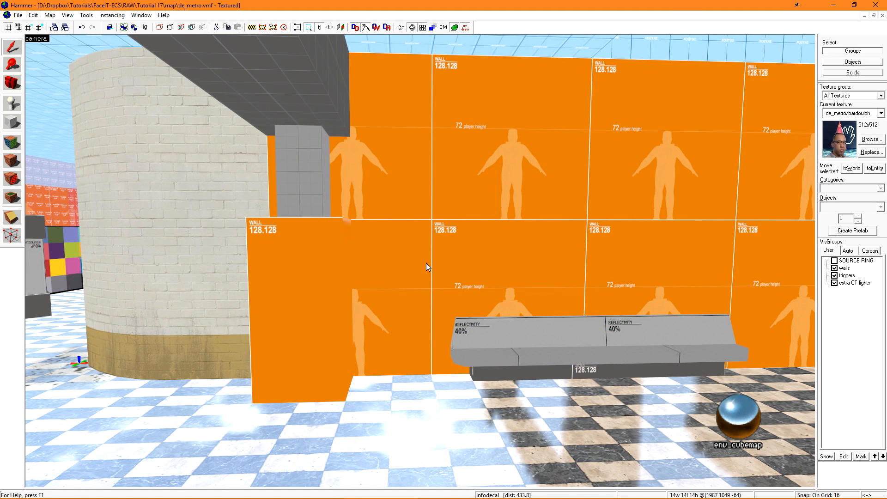
{"action": "key", "text": "shift+d"}
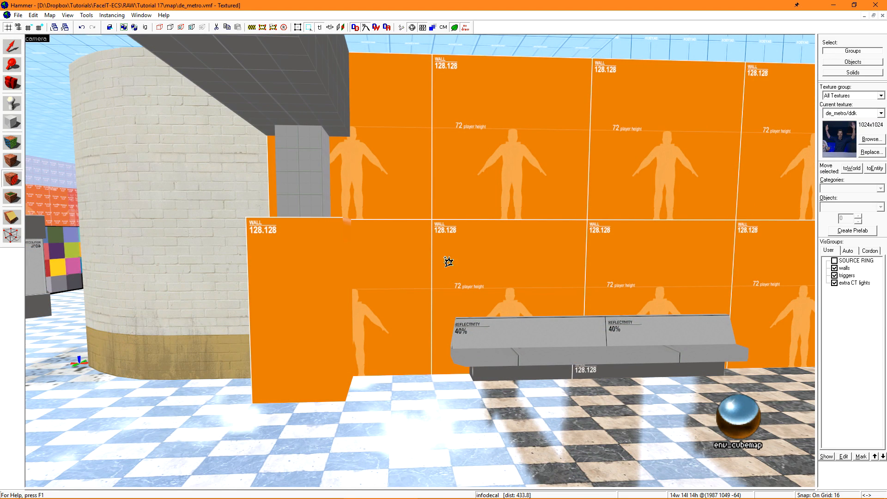
{"action": "left_click", "coordinate": [423, 220]}
{"action": "key", "text": "shift+s"}
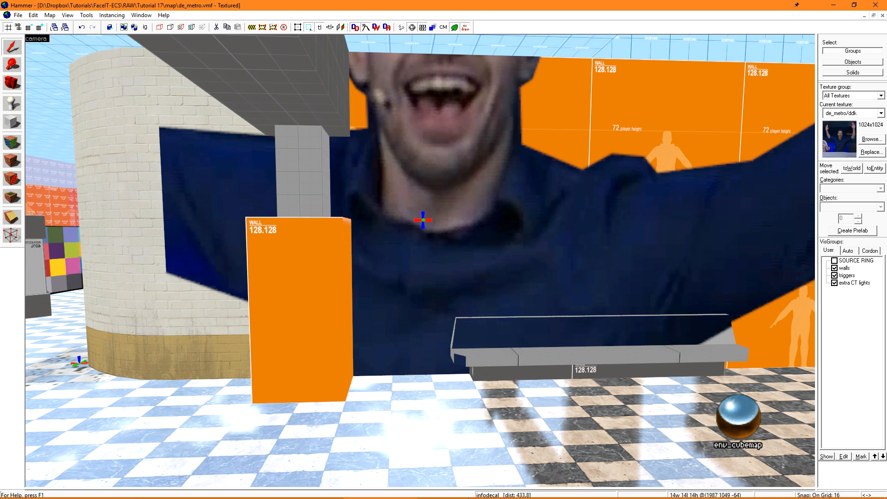
Step: Copy the "$decal" "1" and "$decalscale" "0.125" lines from bardoulph.vmt into ddk.vmt below "$translucent"
{"action": "left_click", "coordinate": [306, 491]}
{"action": "double_click", "coordinate": [257, 224]}
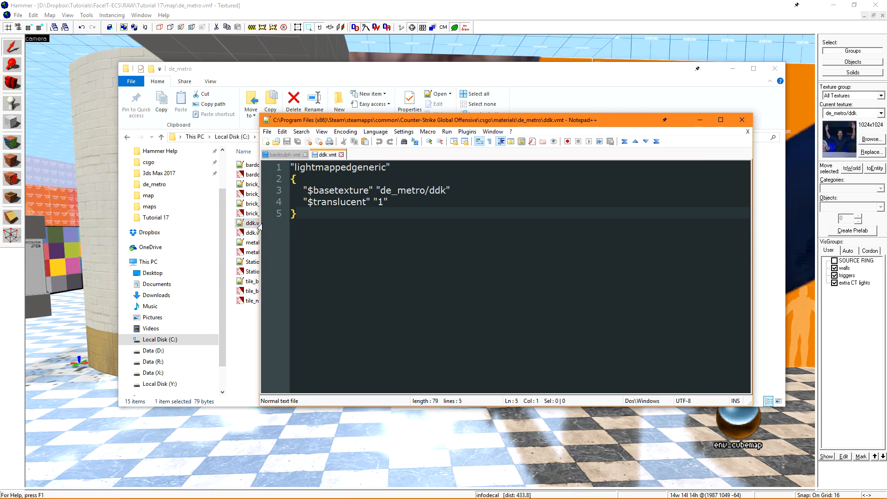
{"action": "left_click", "coordinate": [280, 156]}
{"action": "left_click_drag", "start_coordinate": [304, 213], "coordinate": [403, 227]}
{"action": "key", "text": "ctrl+c"}
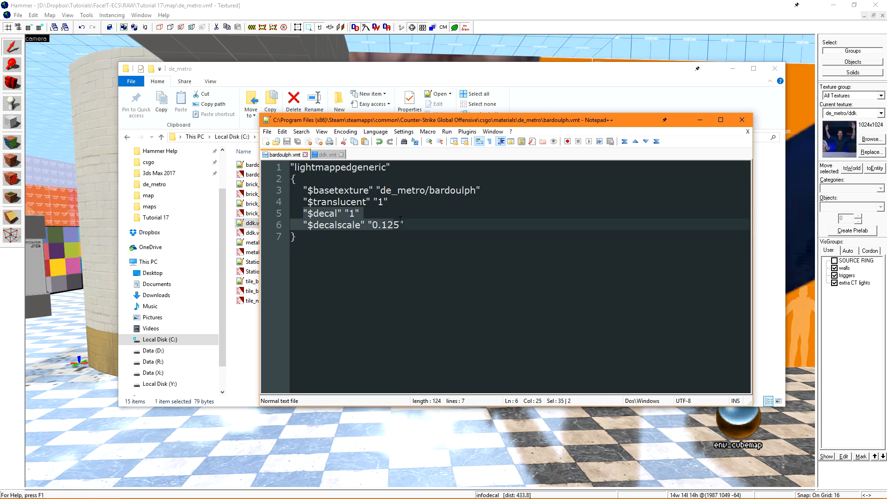
{"action": "left_click", "coordinate": [322, 155]}
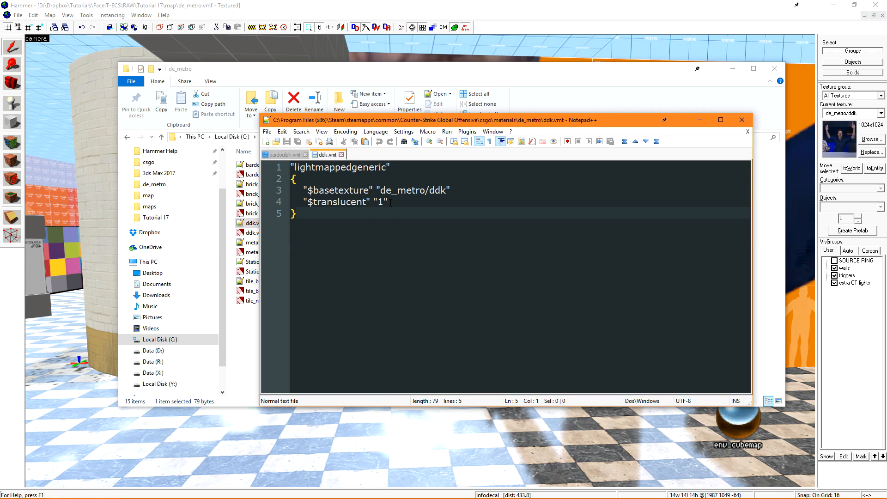
{"action": "left_click", "coordinate": [441, 202]}
{"action": "key", "text": "Return"}
{"action": "key", "text": "ctrl+v"}
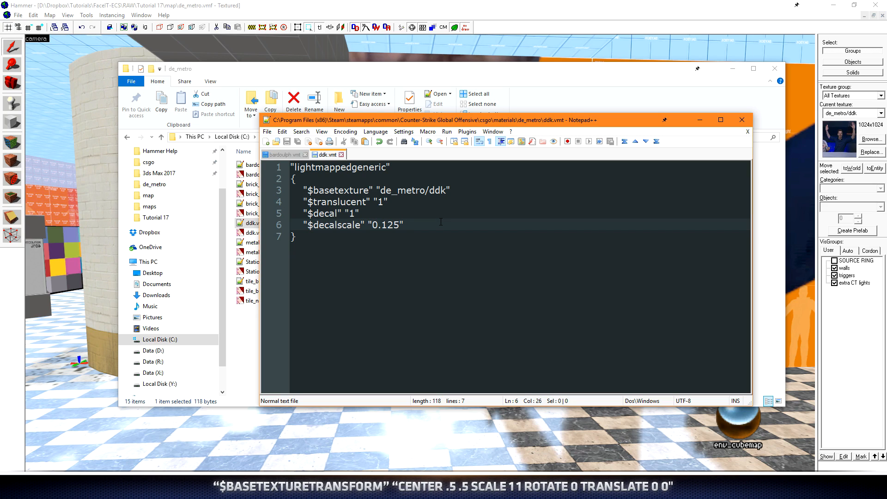
Step: Add the line "$basetexturetransform" "center .5 .5 scale 1 1 rotate 90 translate 0 0" below "$decalscale" in ddk.vmt and save the file
{"action": "key", "text": "Return"}
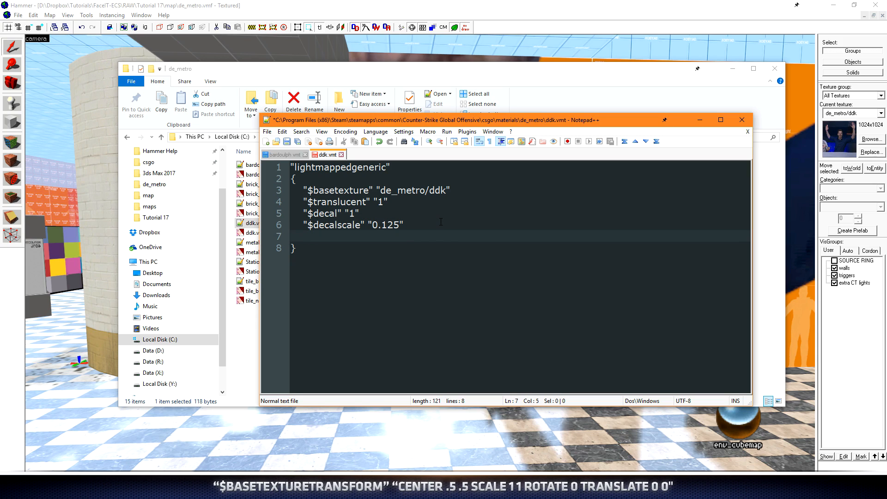
{"action": "type", "text": "\"$basetext"}
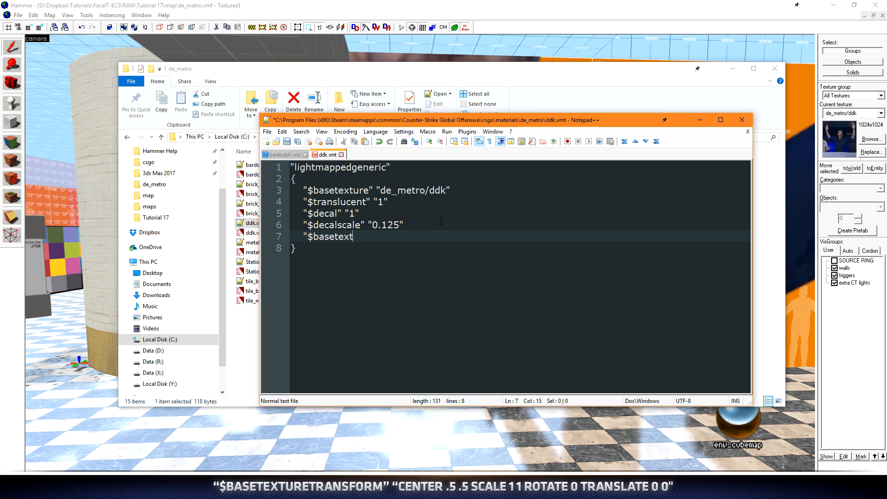
{"action": "type", "text": "uretransform\""}
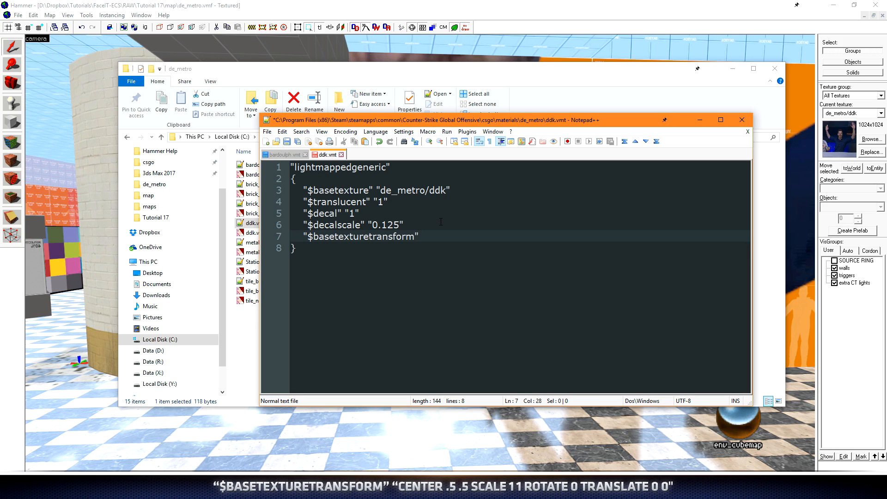
{"action": "type", "text": " \"center .5 .5"}
{"action": "type", "text": "scale 1 1 rotate 90"}
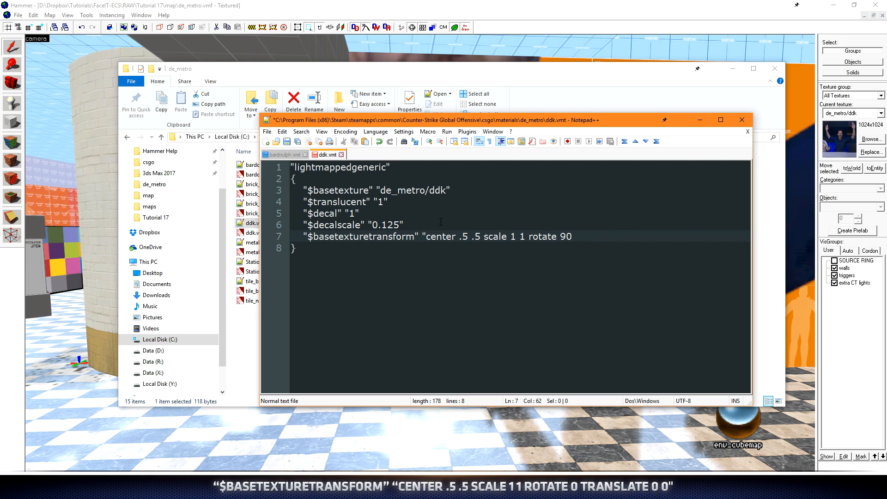
{"action": "type", "text": " translate 0 0"}
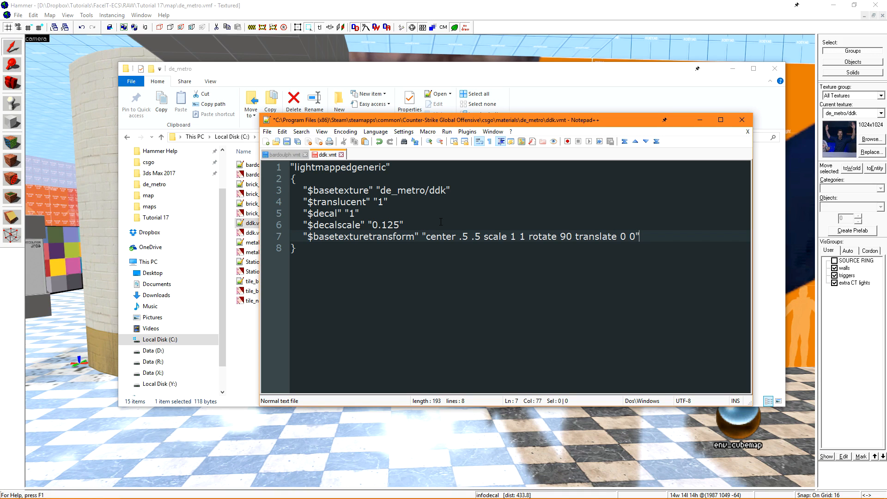
{"action": "key", "text": "ctrl+s"}
Step: Switch back to Hammer, delete the oversized ddk decal, and place a new de_metro/ddk decal on the orange wall beside the bench
{"action": "key", "text": "alt+Tab"}
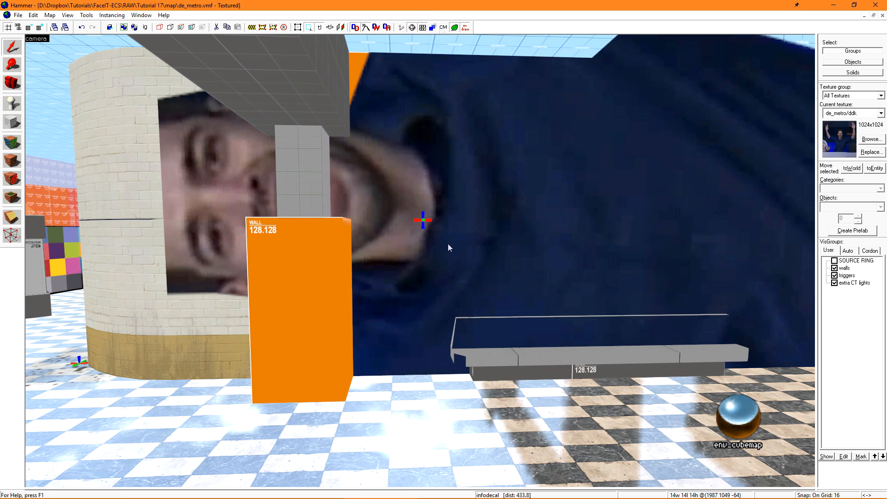
{"action": "left_click", "coordinate": [424, 222]}
{"action": "key", "text": "Delete"}
{"action": "key", "text": "shift+d"}
{"action": "left_click", "coordinate": [439, 226]}
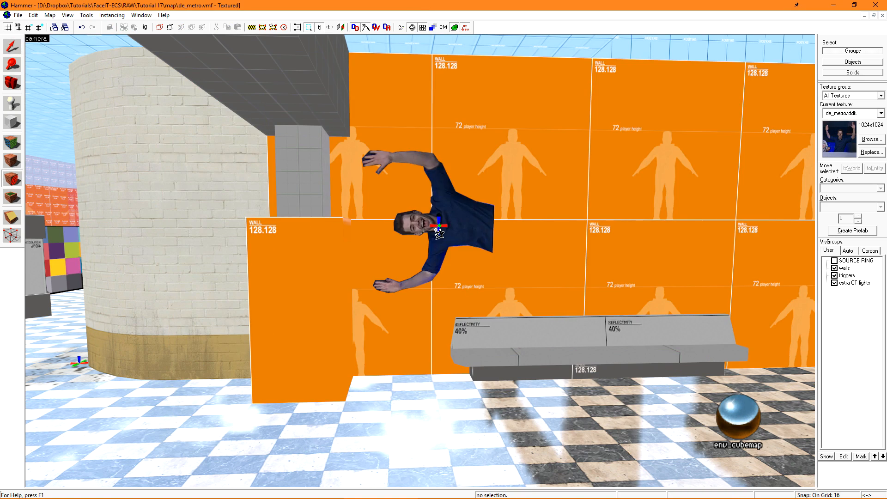
{"action": "key", "text": "w"}
{"action": "key", "text": "shift+s"}
{"action": "left_click", "coordinate": [439, 222]}
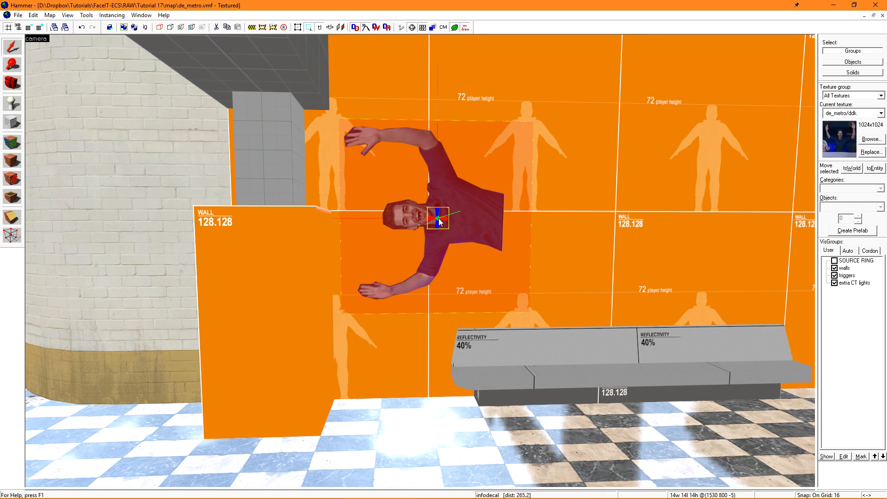
{"action": "left_click", "coordinate": [325, 226]}
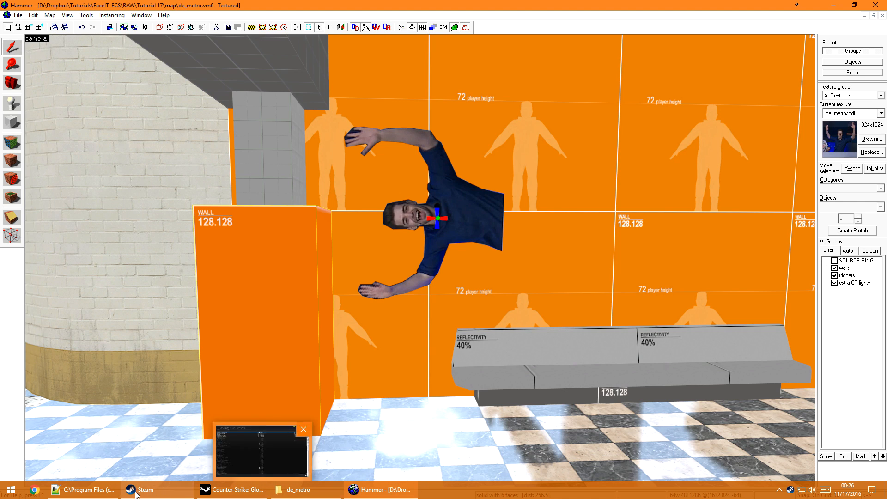
Step: Change the rotate value to -90 in the "$basetexturetransform" line of ddk.vmt, save it, and return to Hammer
{"action": "left_click", "coordinate": [84, 490]}
{"action": "left_click", "coordinate": [561, 237]}
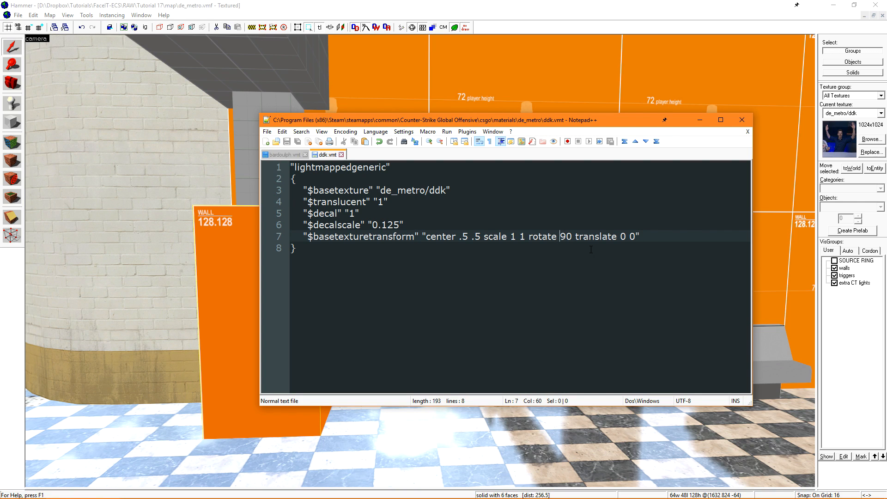
{"action": "type", "text": "-"}
{"action": "key", "text": "ctrl+s"}
{"action": "key", "text": "alt+Tab"}
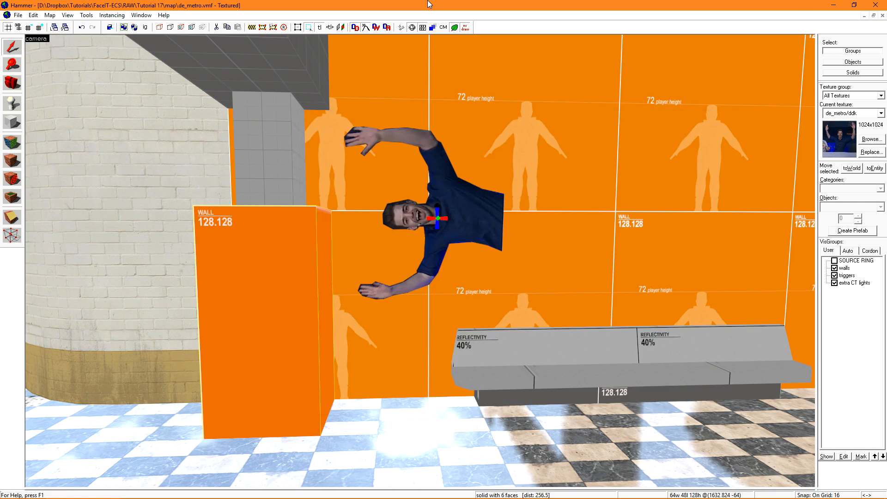
Step: Nudge the ddk decal left and down along the orange wall so it emerges from behind the orange block
{"action": "left_click", "coordinate": [437, 220]}
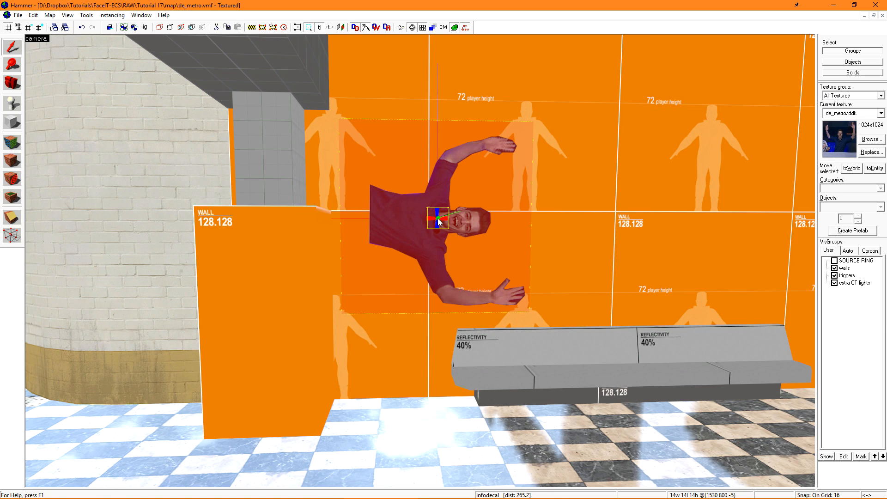
{"action": "key", "text": "ctrl+Left"}
{"action": "key", "text": "ctrl+Left"}
{"action": "key", "text": "ctrl+Left"}
{"action": "key", "text": "ctrl+Left"}
{"action": "key", "text": "ctrl+Left"}
{"action": "key", "text": "ctrl+Left"}
{"action": "key", "text": "ctrl+Left"}
{"action": "key", "text": "ctrl+Left"}
{"action": "key", "text": "ctrl+Left"}
{"action": "key", "text": "ctrl+Left"}
{"action": "key", "text": "ctrl+Left"}
{"action": "key", "text": "ctrl+Left"}
{"action": "key", "text": "ctrl+Left"}
{"action": "key", "text": "ctrl+Left"}
{"action": "key", "text": "ctrl+Left"}
{"action": "key", "text": "ctrl+Left"}
{"action": "key", "text": "ctrl+Left"}
{"action": "key", "text": "ctrl+Left"}
{"action": "key", "text": "ctrl+Left"}
{"action": "key", "text": "ctrl+Left"}
{"action": "key", "text": "ctrl+Down"}
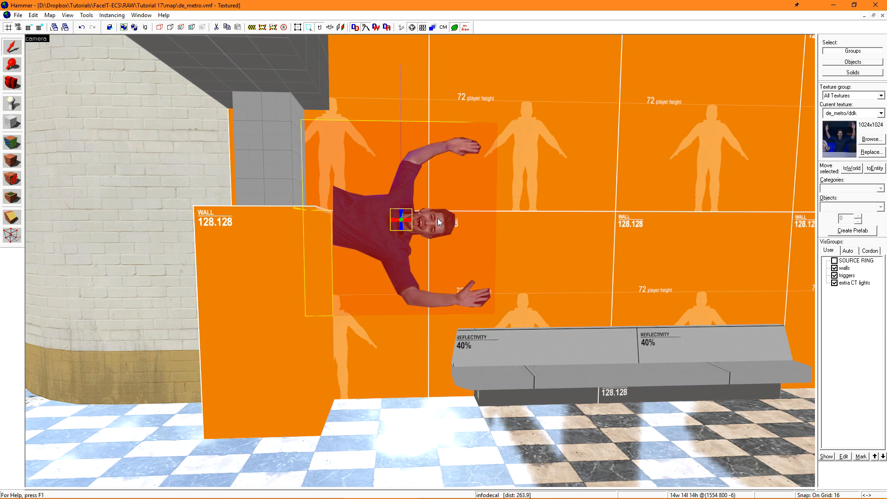
{"action": "key", "text": "ctrl+Down"}
{"action": "key", "text": "ctrl+Down"}
{"action": "key", "text": "ctrl+Down"}
{"action": "key", "text": "ctrl+Down"}
{"action": "key", "text": "ctrl+Down"}
{"action": "key", "text": "ctrl+Down"}
{"action": "key", "text": "ctrl+Down"}
{"action": "key", "text": "ctrl+Down"}
{"action": "key", "text": "ctrl+Down"}
{"action": "key", "text": "ctrl+Down"}
{"action": "key", "text": "ctrl+Down"}
{"action": "key", "text": "ctrl+Down"}
{"action": "key", "text": "ctrl+Down"}
{"action": "key", "text": "ctrl+Down"}
{"action": "key", "text": "ctrl+Down"}
{"action": "key", "text": "ctrl+Down"}
{"action": "key", "text": "ctrl+Down"}
{"action": "key", "text": "ctrl+Down"}
{"action": "key", "text": "ctrl+Down"}
{"action": "key", "text": "ctrl+Down"}
{"action": "key", "text": "ctrl+Left"}
{"action": "key", "text": "ctrl+Left"}
{"action": "key", "text": "ctrl+Left"}
{"action": "key", "text": "ctrl+Left"}
{"action": "key", "text": "ctrl+Left"}
{"action": "key", "text": "ctrl+Left"}
{"action": "key", "text": "ctrl+Left"}
{"action": "key", "text": "ctrl+Left"}
{"action": "key", "text": "ctrl+Left"}
{"action": "key", "text": "ctrl+Left"}
{"action": "key", "text": "ctrl+Left"}
{"action": "key", "text": "ctrl+Left"}
{"action": "key", "text": "ctrl+Left"}
{"action": "key", "text": "ctrl+Left"}
{"action": "key", "text": "ctrl+Left"}
{"action": "key", "text": "ctrl+Left"}
{"action": "key", "text": "ctrl+Left"}
{"action": "key", "text": "ctrl+Left"}
{"action": "key", "text": "ctrl+Left"}
{"action": "key", "text": "ctrl+Left"}
{"action": "left_click", "coordinate": [586, 152]}
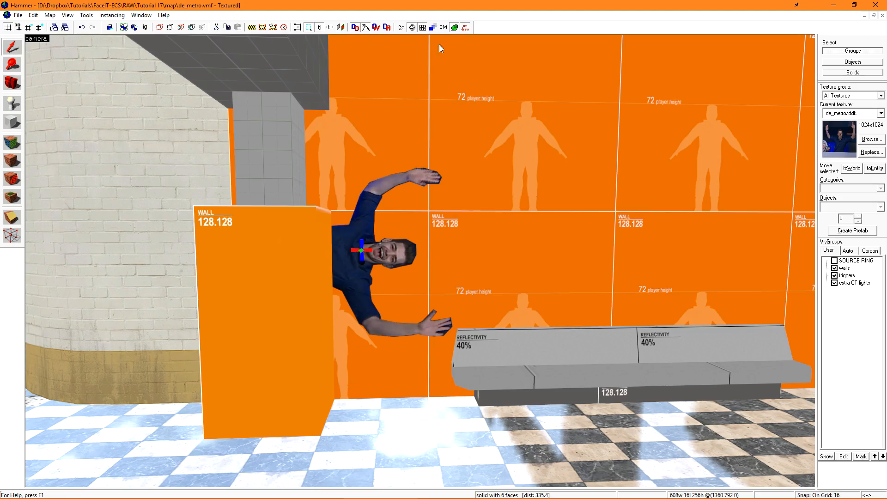
Step: Run the de_metro map in Counter-Strike: Global Offensive and examine the bardoulph decal on the gray pillar by shooting at it
{"action": "key", "text": "F9"}
{"action": "left_click", "coordinate": [506, 309]}
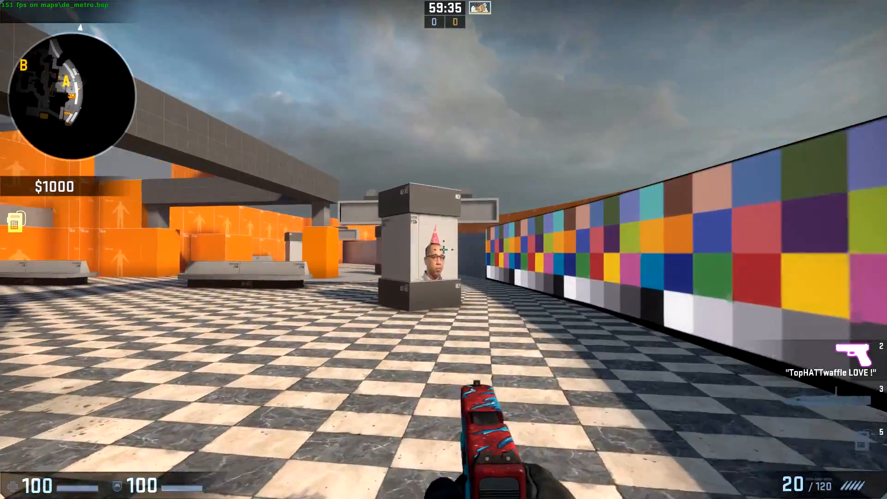
{"action": "left_click", "coordinate": [443, 250]}
{"action": "left_click", "coordinate": [443, 250]}
{"action": "left_click", "coordinate": [443, 250]}
{"action": "left_click", "coordinate": [443, 249]}
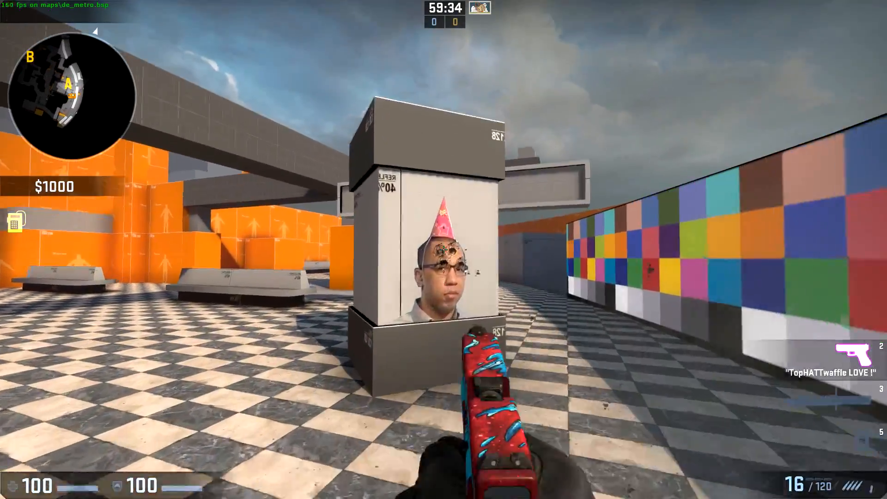
{"action": "left_click", "coordinate": [443, 249]}
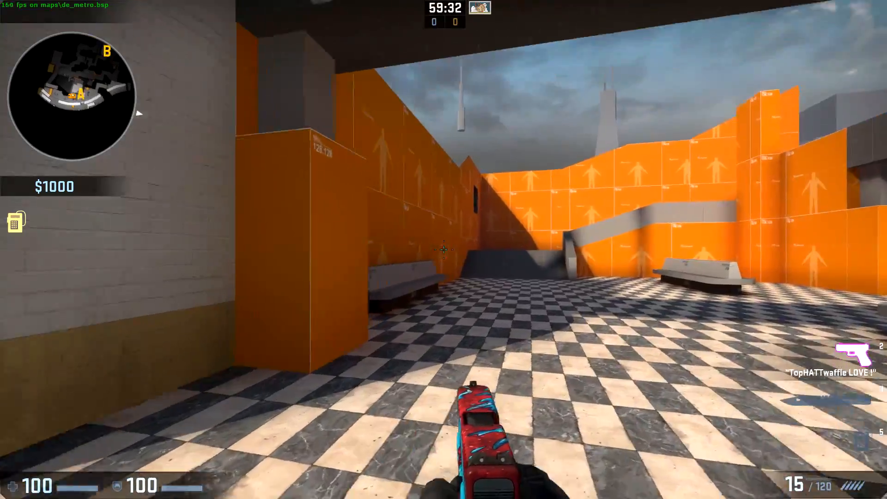
Step: Examine the ddk decal on the orange wall in game by walking up to it and shooting at it
{"action": "key", "text": "d"}
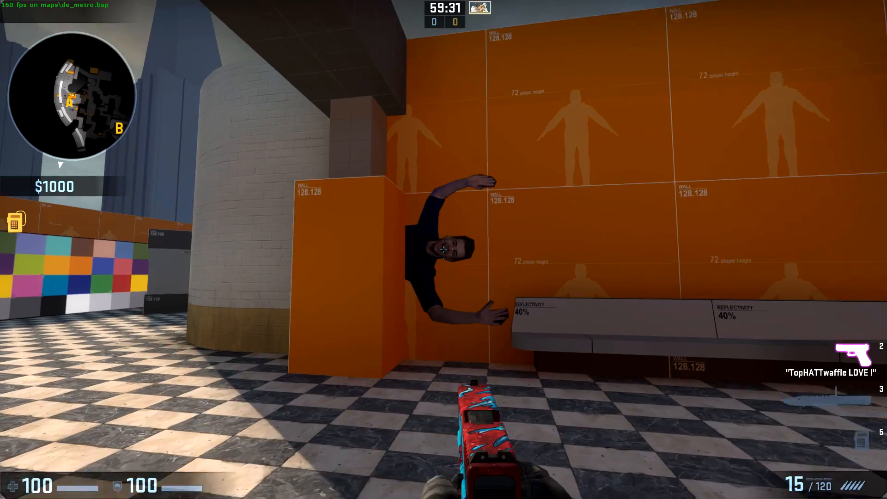
{"action": "left_click", "coordinate": [444, 249]}
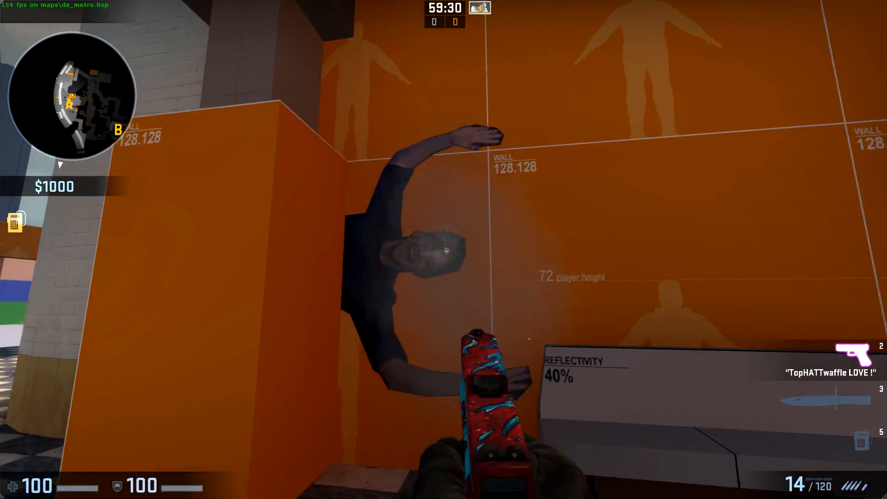
{"action": "left_click", "coordinate": [444, 250]}
{"action": "left_click", "coordinate": [443, 249]}
{"action": "left_click", "coordinate": [443, 249]}
{"action": "left_click", "coordinate": [443, 250]}
{"action": "left_click", "coordinate": [444, 249]}
{"action": "left_click", "coordinate": [443, 250]}
{"action": "left_click", "coordinate": [444, 249]}
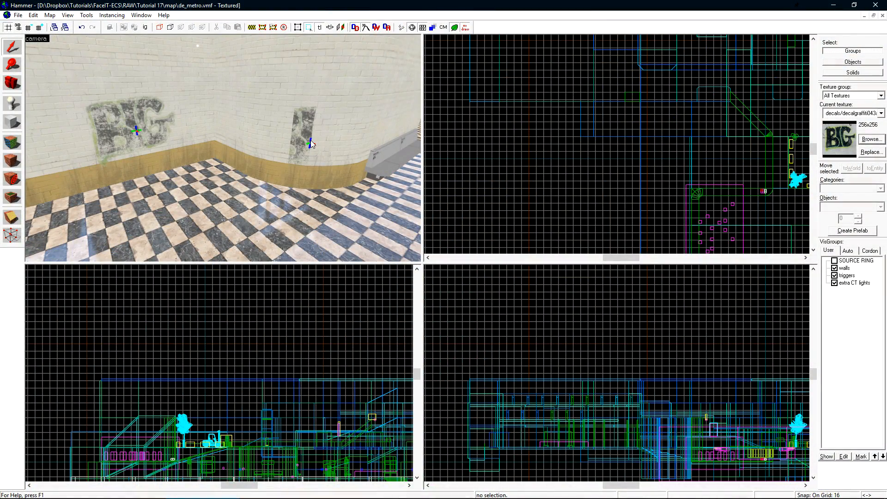
Step: Select both BIG graffiti decals on the white brick walls in Hammer and delete them
{"action": "key", "text": "a"}
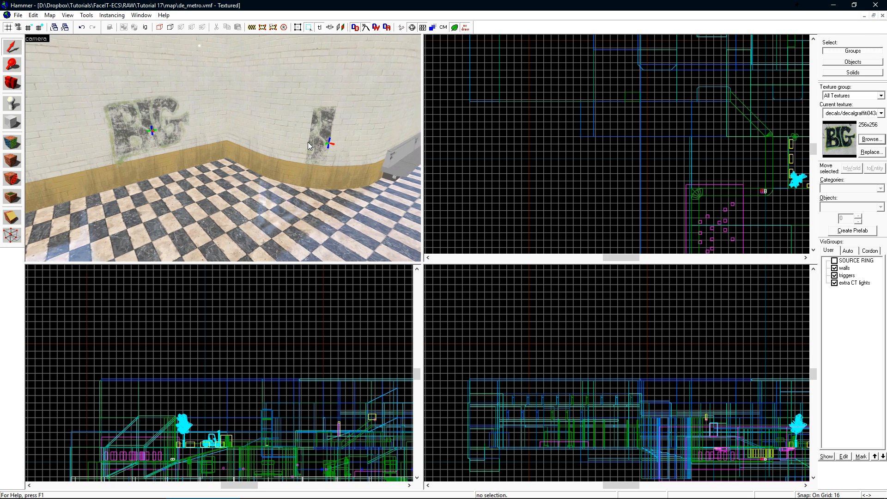
{"action": "left_click", "coordinate": [189, 127]}
{"action": "key", "text": "d"}
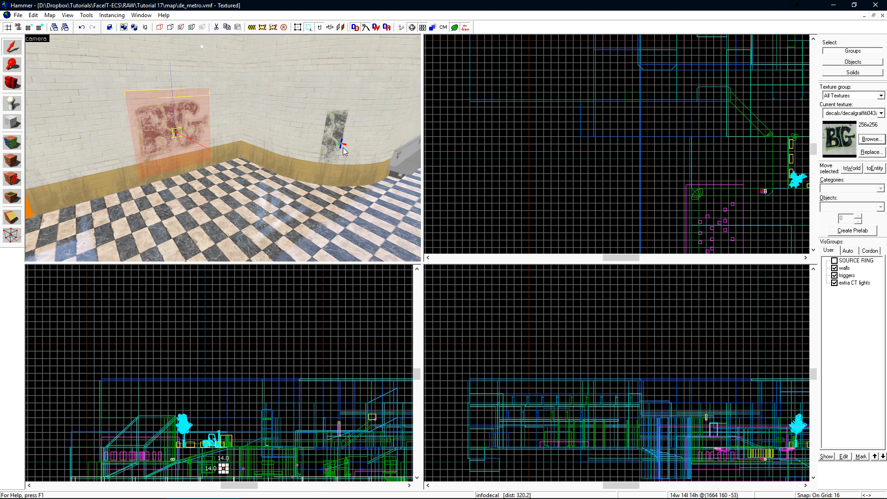
{"action": "left_click", "coordinate": [343, 142], "text": "ctrl"}
{"action": "key", "text": "Delete"}
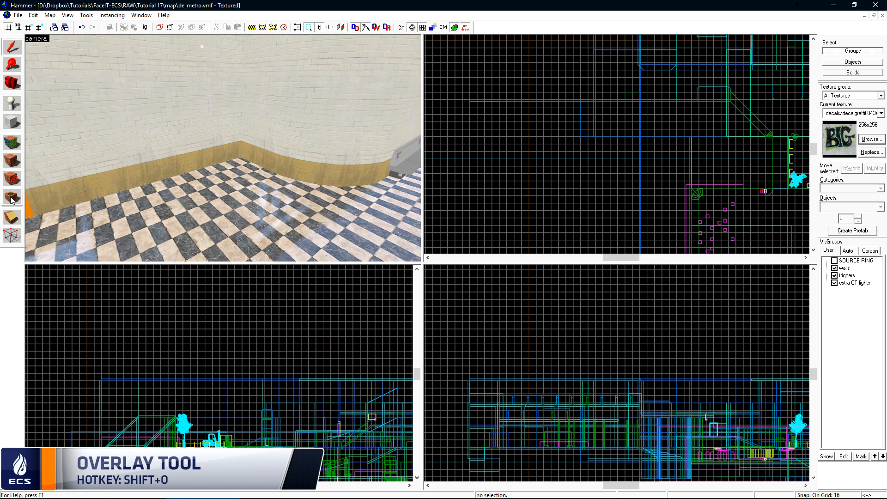
Step: Place the BIG graffiti texture on the flat white brick wall with the Overlay tool
{"action": "key", "text": "shift+o"}
{"action": "left_click", "coordinate": [143, 118]}
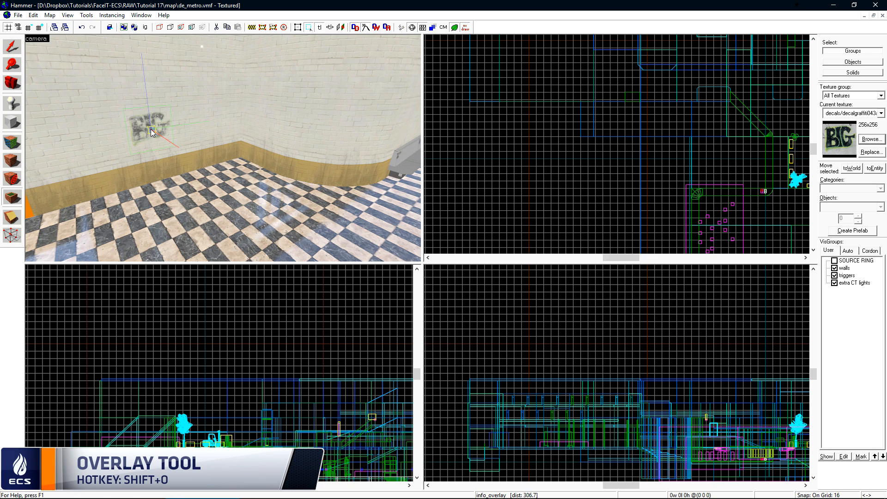
{"action": "key", "text": "z"}
{"action": "key", "text": "w"}
{"action": "key", "text": "s"}
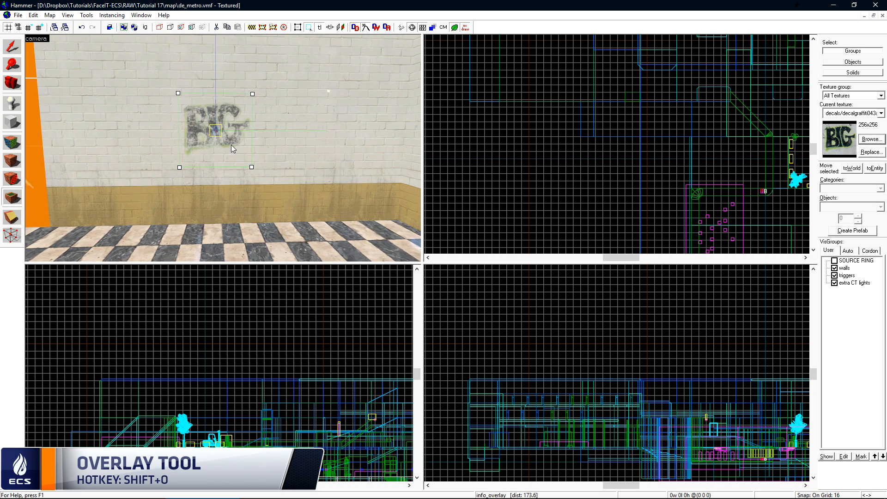
Step: Enlarge the BIG graffiti overlay to about 120 by 112 units in the front view
{"action": "key", "text": "ctrl+e"}
{"action": "key", "text": "ctrl+shift+e"}
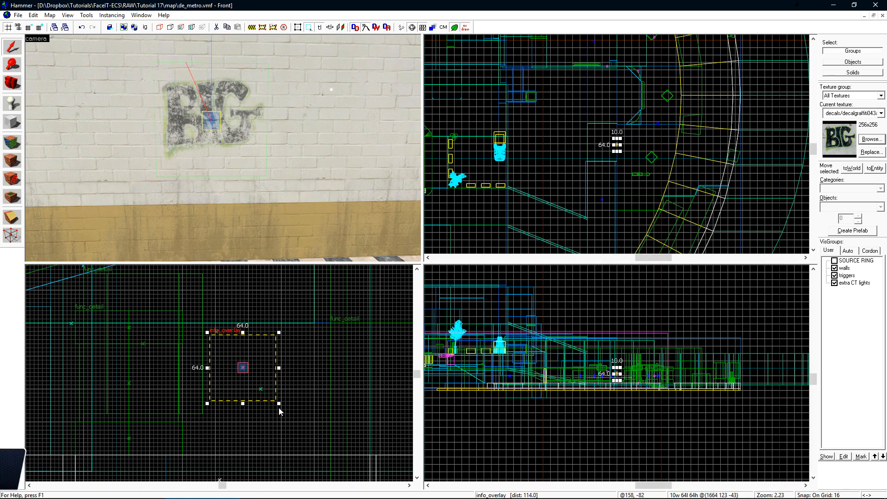
{"action": "left_click_drag", "start_coordinate": [279, 405], "coordinate": [336, 453]}
{"action": "scroll", "coordinate": [295, 166], "scroll_direction": "down", "scroll_amount": 3}
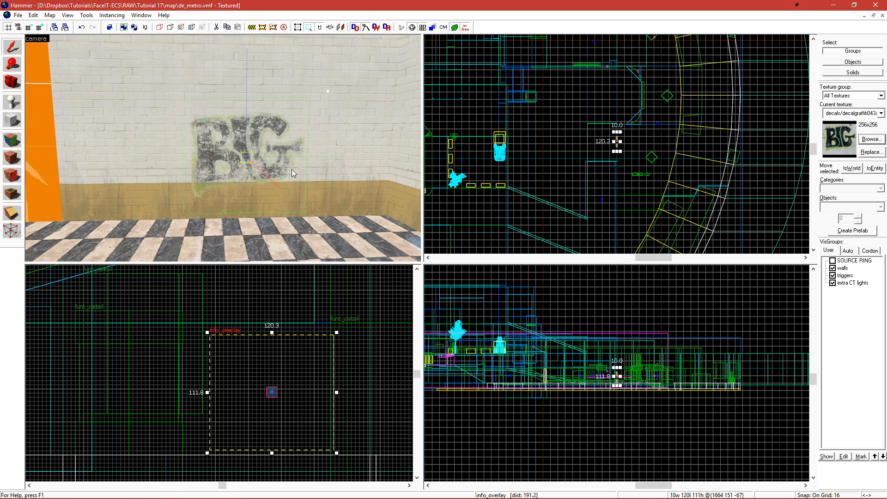
Step: Move the BIG overlay up and left on the brick wall and rotate it to a 75-degree angle
{"action": "left_click_drag", "start_coordinate": [277, 388], "coordinate": [255, 364]}
{"action": "left_click", "coordinate": [254, 364]}
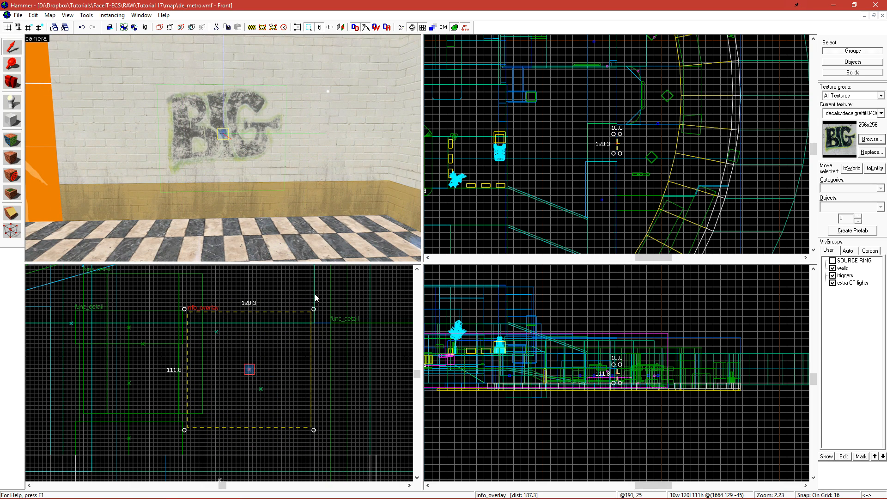
{"action": "left_click_drag", "start_coordinate": [313, 310], "coordinate": [222, 291]}
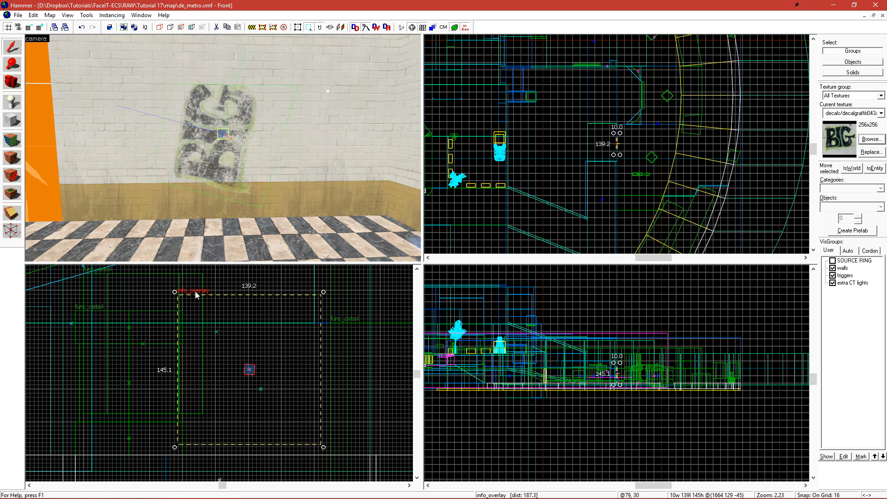
Step: Move the rotated overlay up across the seam with the upper wall brush, and select that brush to compare before reselecting the overlay
{"action": "left_click_drag", "start_coordinate": [261, 376], "coordinate": [273, 360]}
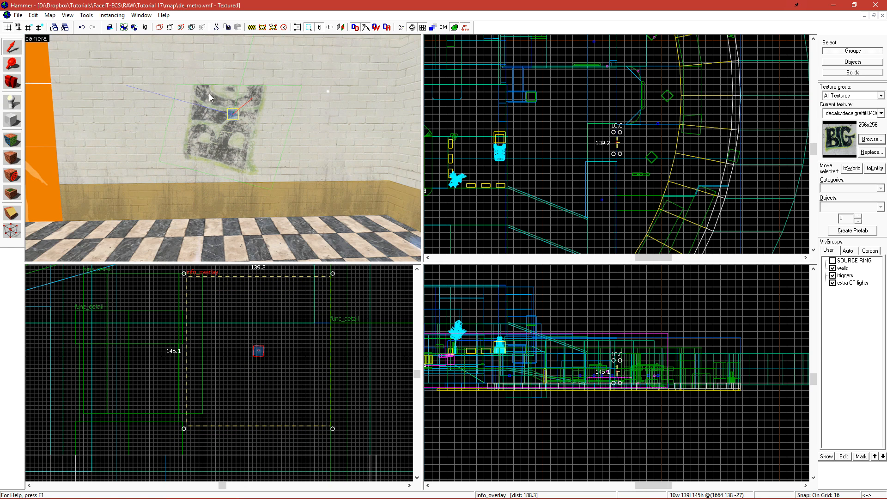
{"action": "left_click", "coordinate": [286, 64]}
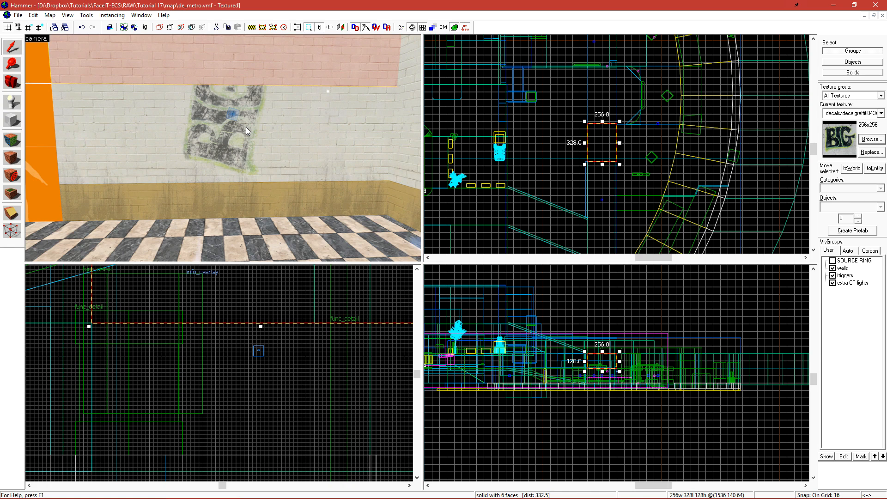
{"action": "left_click", "coordinate": [232, 112]}
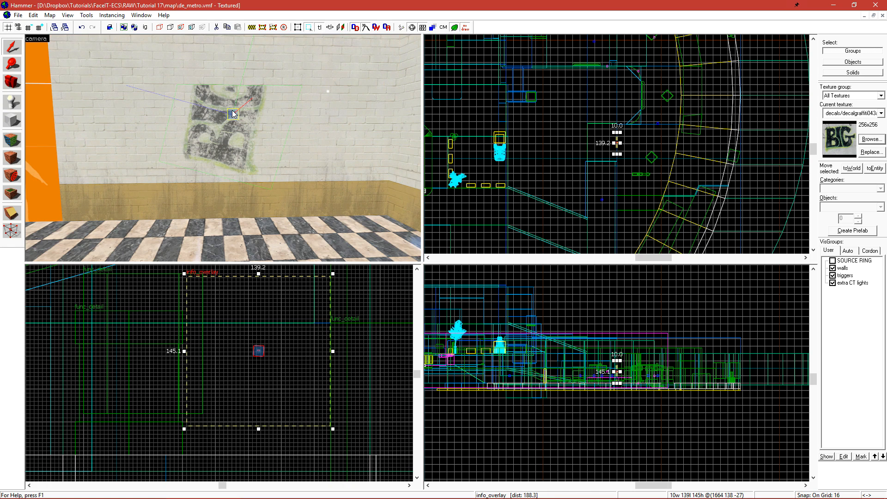
Step: Pick the upper wall face as an additional brush face for the rotated BIG overlay and apply it
{"action": "key", "text": "shift+z"}
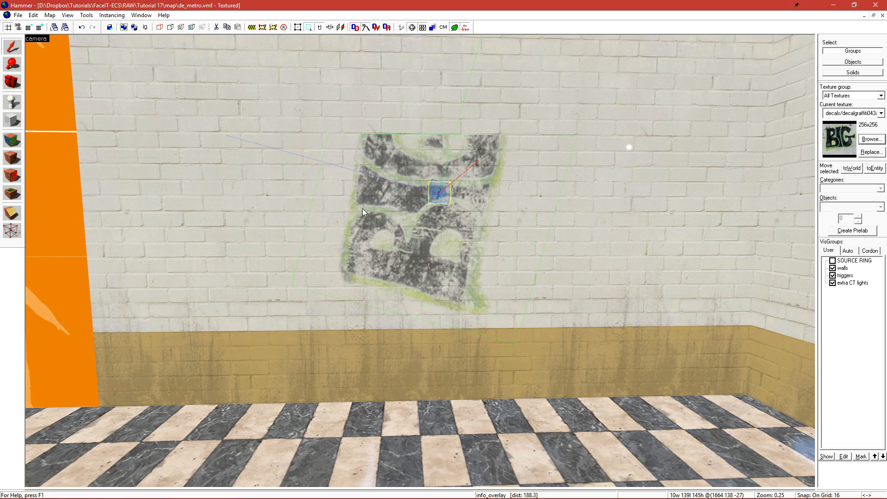
{"action": "double_click", "coordinate": [444, 200]}
{"action": "left_click_drag", "start_coordinate": [408, 146], "coordinate": [650, 144]}
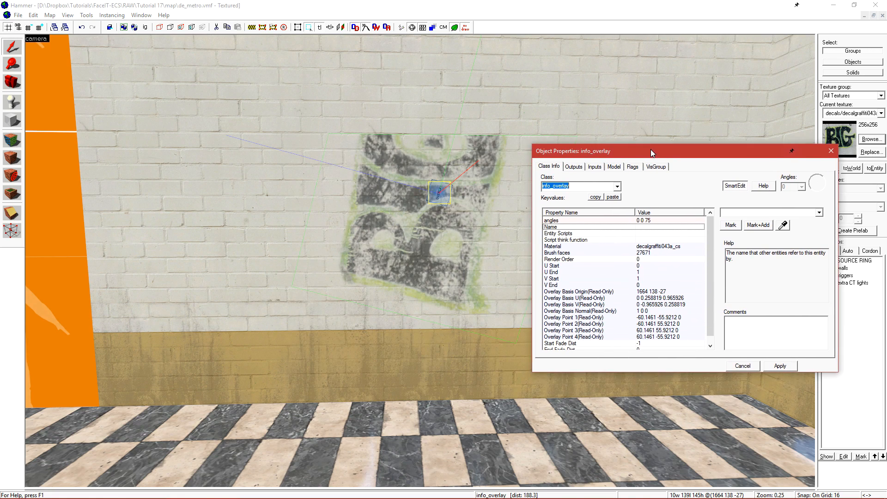
{"action": "left_click", "coordinate": [560, 250]}
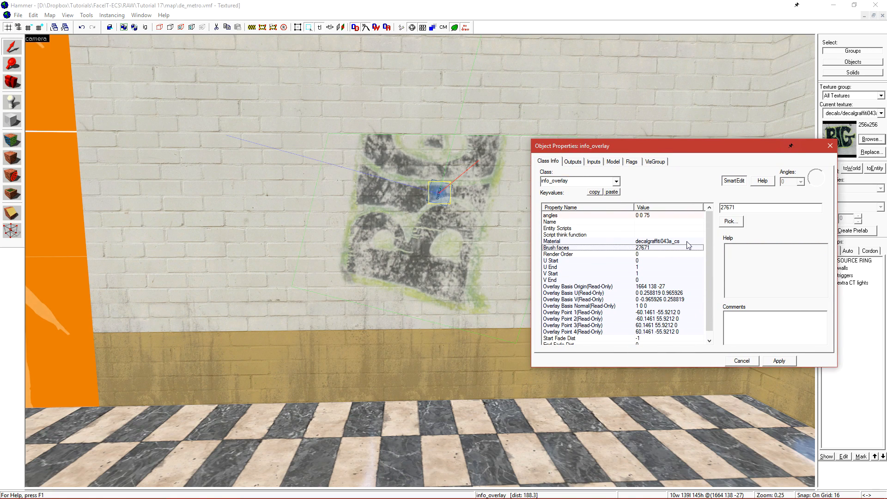
{"action": "double_click", "coordinate": [740, 212]}
{"action": "left_click", "coordinate": [749, 209]}
{"action": "left_click", "coordinate": [730, 222]}
{"action": "scroll", "coordinate": [292, 181], "scroll_direction": "down", "scroll_amount": 5}
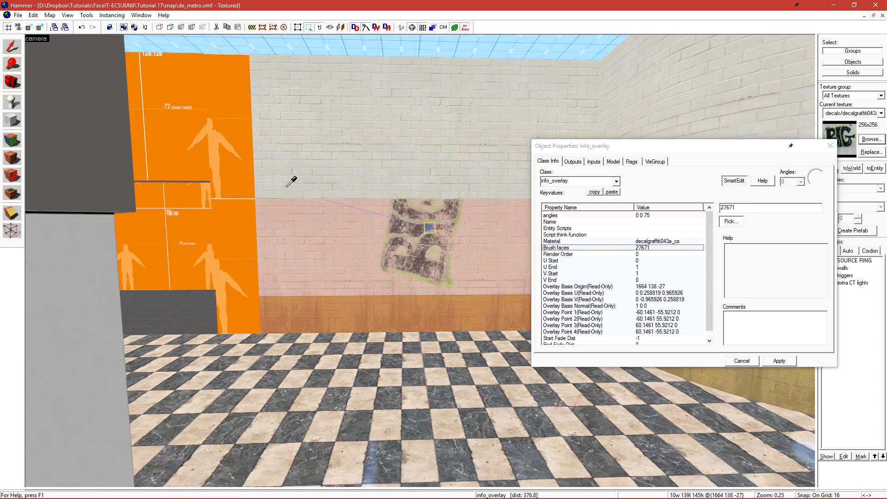
{"action": "key", "text": "z"}
{"action": "key", "text": "z"}
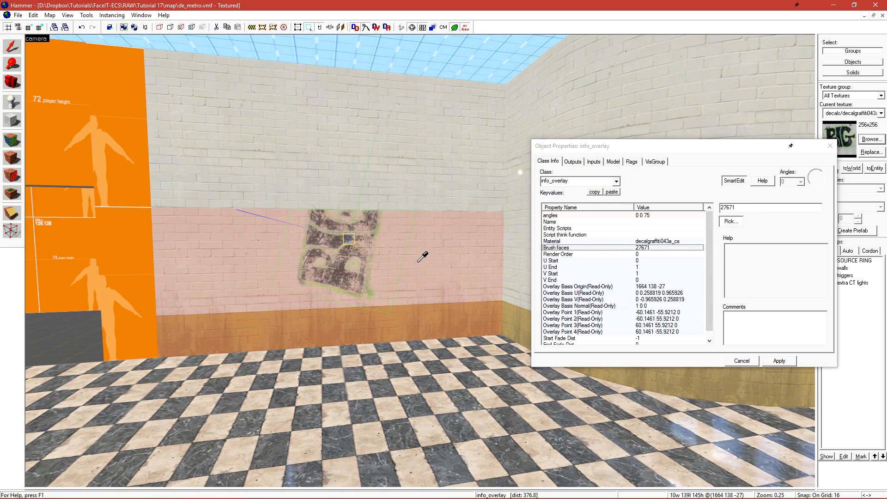
{"action": "left_click", "coordinate": [372, 161], "text": "ctrl"}
{"action": "left_click", "coordinate": [785, 359]}
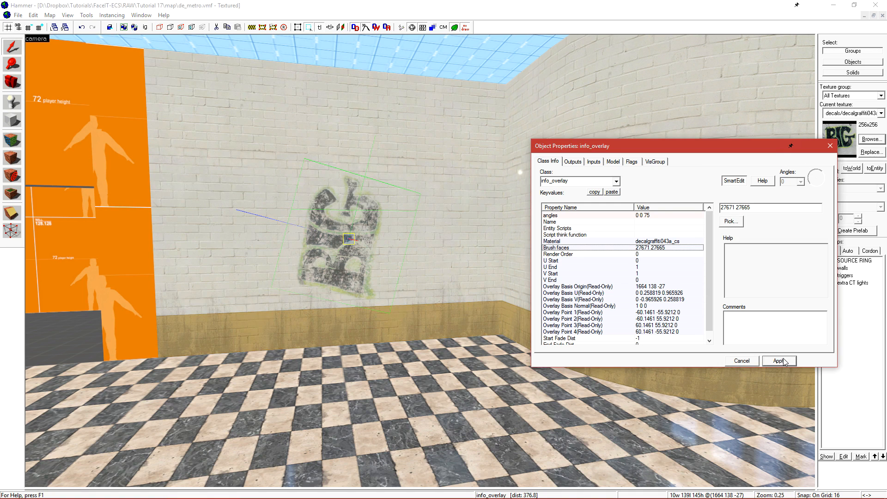
Step: Rotate the BIG overlay upright to 0 degrees and resize it to about 149 by 137 units with perspective editing
{"action": "scroll", "coordinate": [295, 203], "scroll_direction": "up", "scroll_amount": 4}
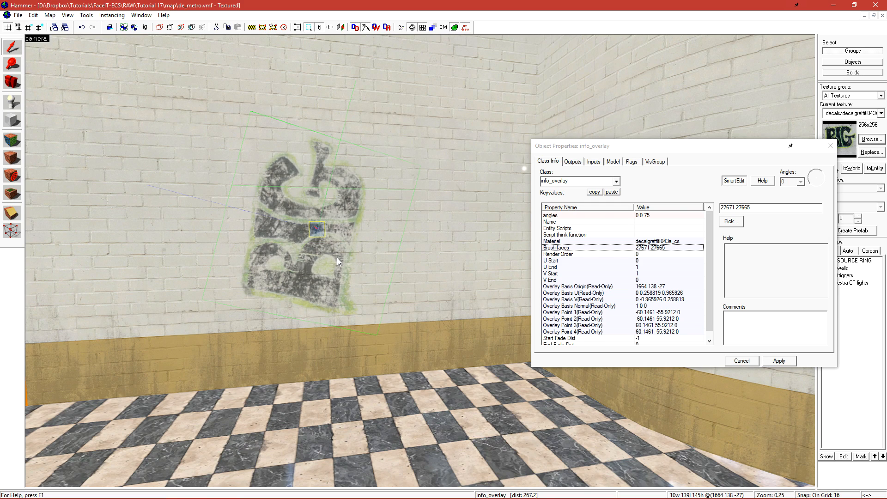
{"action": "key", "text": "x"}
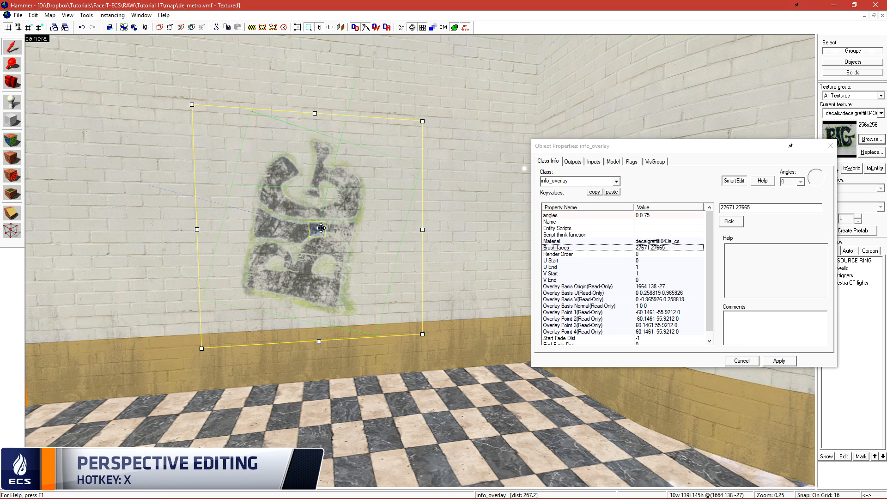
{"action": "left_click_drag", "start_coordinate": [320, 228], "coordinate": [254, 331]}
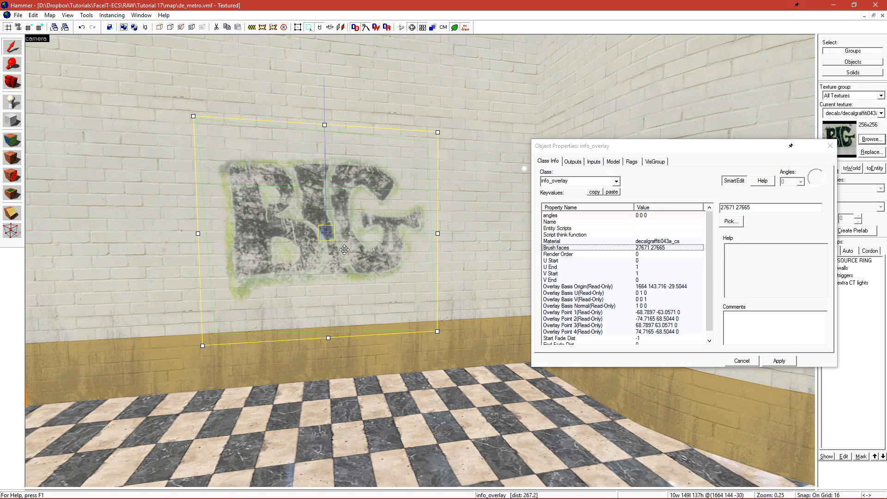
Step: Place a second BIG graffiti overlay on the curved brick wall and select it
{"action": "key", "text": "z"}
{"action": "key", "text": "s"}
{"action": "key", "text": "z"}
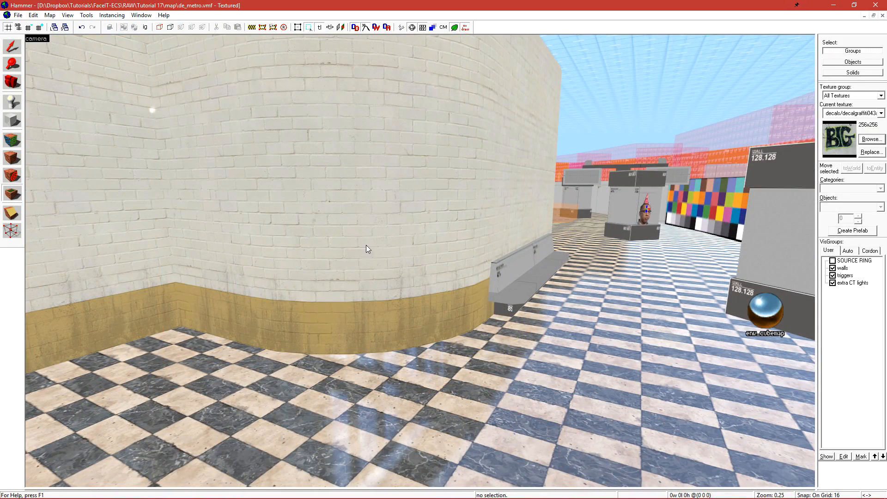
{"action": "left_click", "coordinate": [355, 229]}
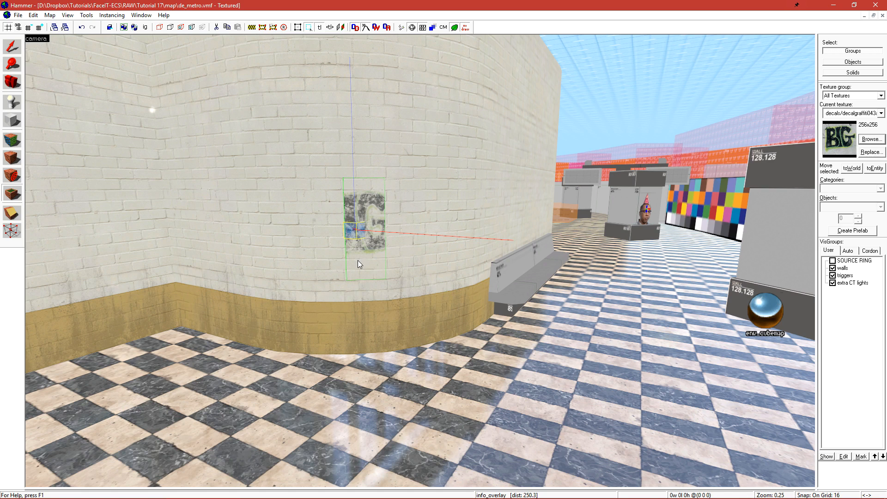
{"action": "key", "text": "shift+s"}
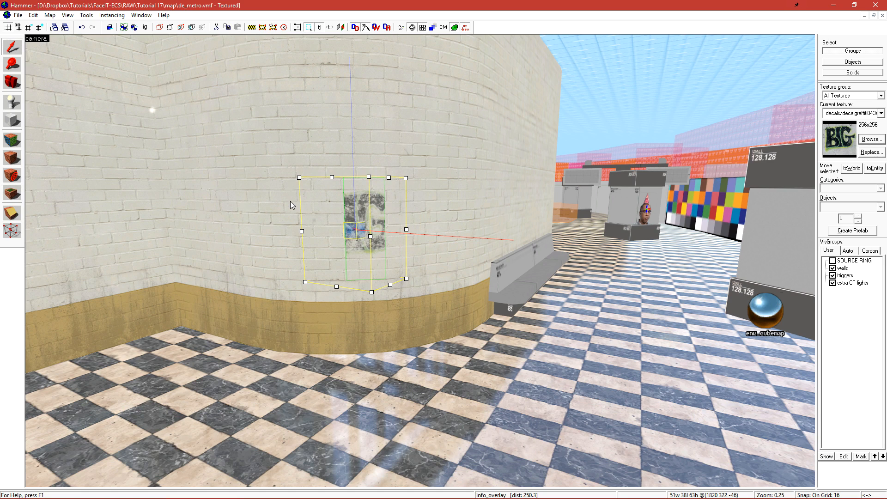
Step: Add the neighbouring curved wall faces on both sides to the second overlay's brush faces, apply and close its properties
{"action": "key", "text": "alt+Return"}
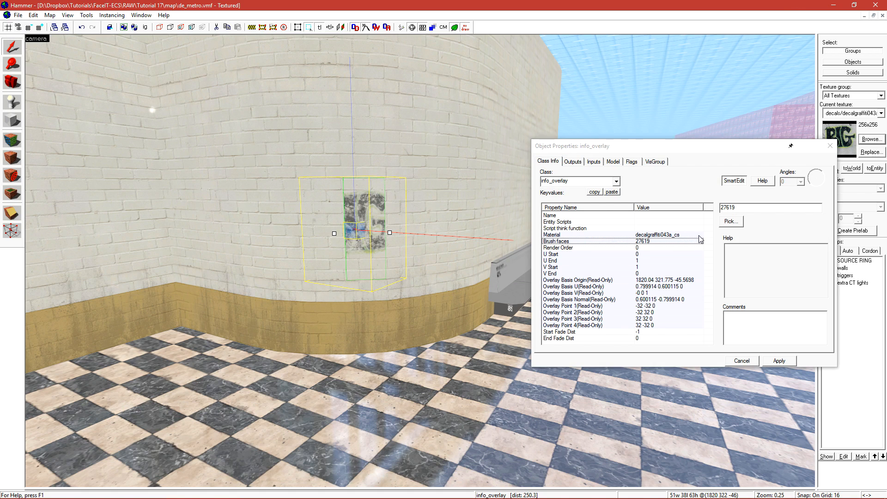
{"action": "left_click", "coordinate": [730, 221]}
{"action": "left_click", "coordinate": [323, 212], "text": "ctrl"}
{"action": "left_click", "coordinate": [297, 205], "text": "ctrl"}
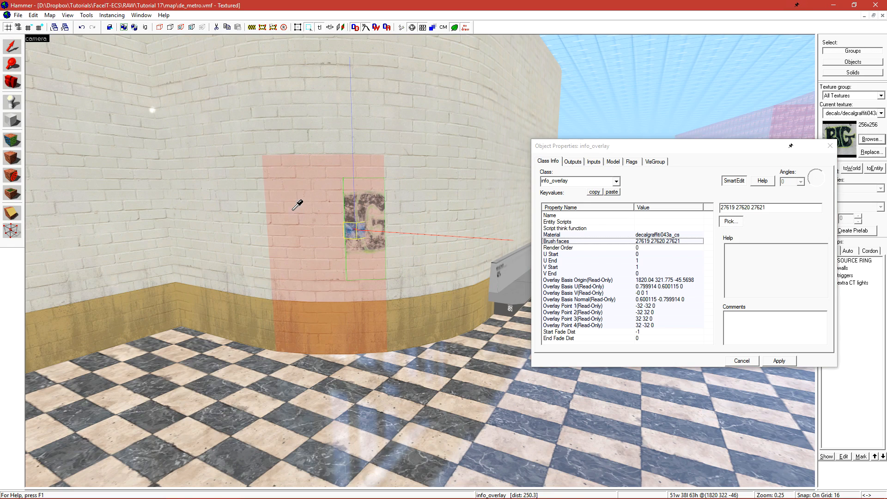
{"action": "left_click", "coordinate": [256, 205], "text": "ctrl"}
{"action": "left_click", "coordinate": [391, 210], "text": "ctrl"}
{"action": "left_click", "coordinate": [445, 206], "text": "ctrl"}
{"action": "left_click", "coordinate": [477, 211], "text": "ctrl"}
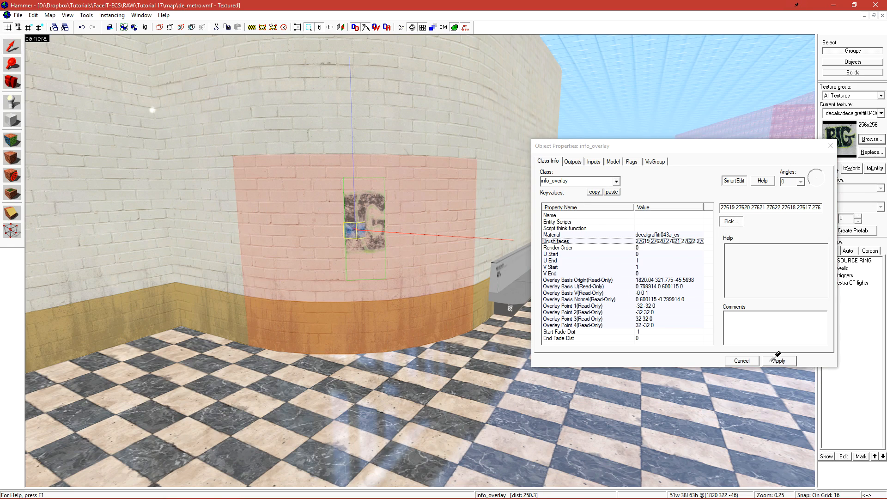
{"action": "left_click", "coordinate": [771, 361]}
{"action": "left_click", "coordinate": [830, 146]}
Step: Enlarge the curved-wall BIG overlay in the top and front views and reposition it on the wall
{"action": "key", "text": "shift+z"}
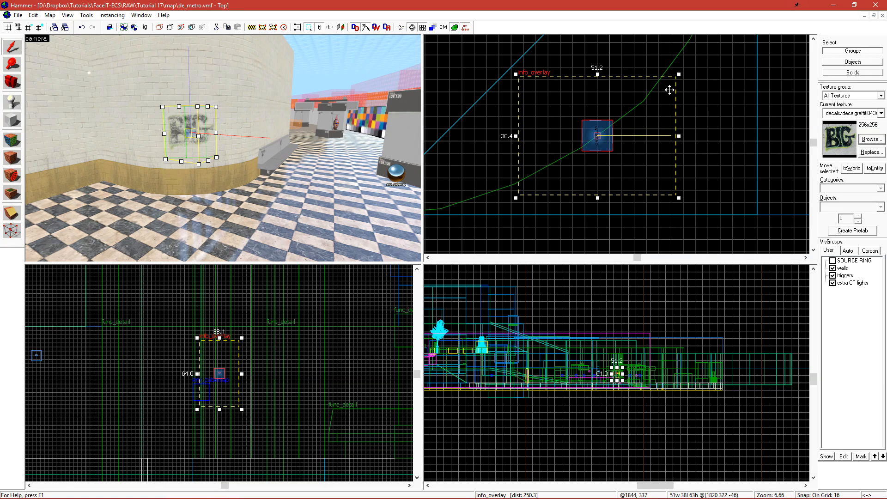
{"action": "left_click", "coordinate": [669, 90]}
{"action": "left_click_drag", "start_coordinate": [678, 74], "coordinate": [637, 65]}
{"action": "scroll", "coordinate": [642, 143], "scroll_direction": "down", "scroll_amount": 4}
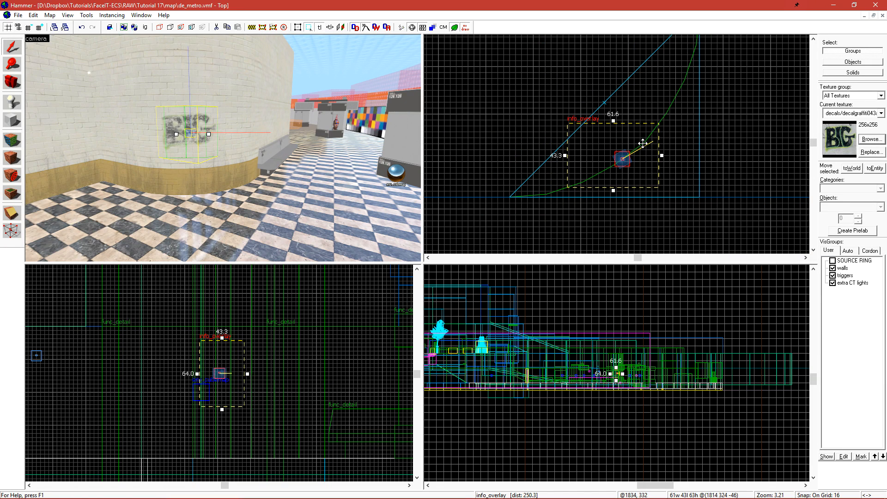
{"action": "left_click_drag", "start_coordinate": [642, 143], "coordinate": [637, 121]}
{"action": "left_click_drag", "start_coordinate": [225, 339], "coordinate": [225, 275]}
{"action": "left_click_drag", "start_coordinate": [227, 335], "coordinate": [225, 375]}
{"action": "key", "text": "Escape"}
{"action": "key", "text": "z"}
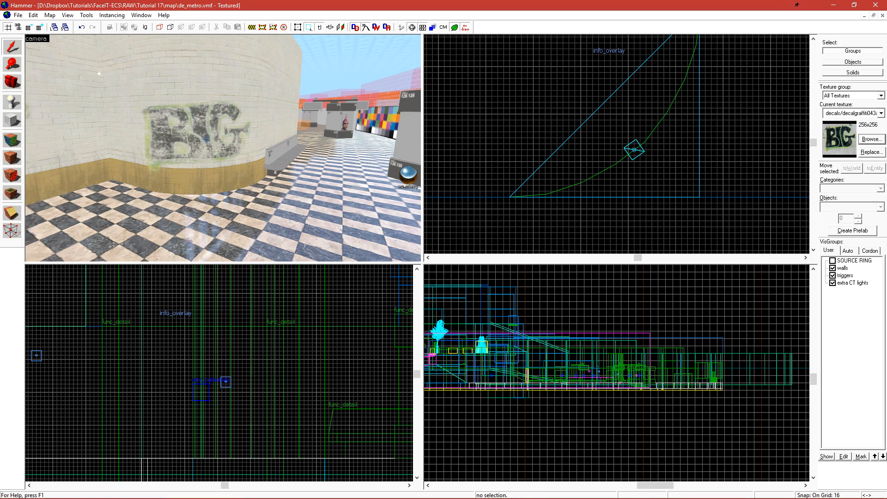
Step: Nudge the curved-wall BIG overlay slightly along the curve in the top view
{"action": "key", "text": "z"}
{"action": "left_click", "coordinate": [271, 128]}
{"action": "left_click_drag", "start_coordinate": [661, 121], "coordinate": [668, 119]}
{"action": "key", "text": "z"}
{"action": "key", "text": "z"}
{"action": "left_click", "coordinate": [259, 147]}
{"action": "left_click", "coordinate": [363, 143]}
{"action": "key", "text": "shift+x"}
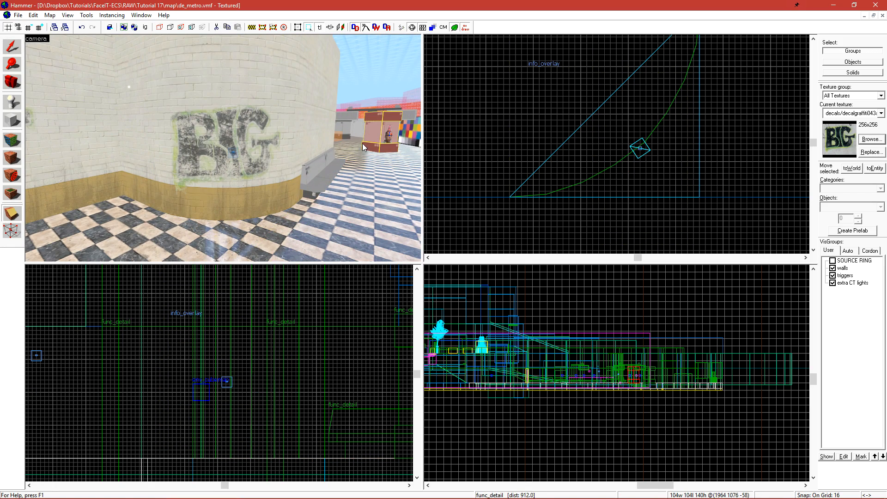
Step: Filter the textures for paint, choose overlays/urban_paintswatch_01a and place it as an overlay over the flat wall's BIG graffiti
{"action": "key", "text": "shift+z"}
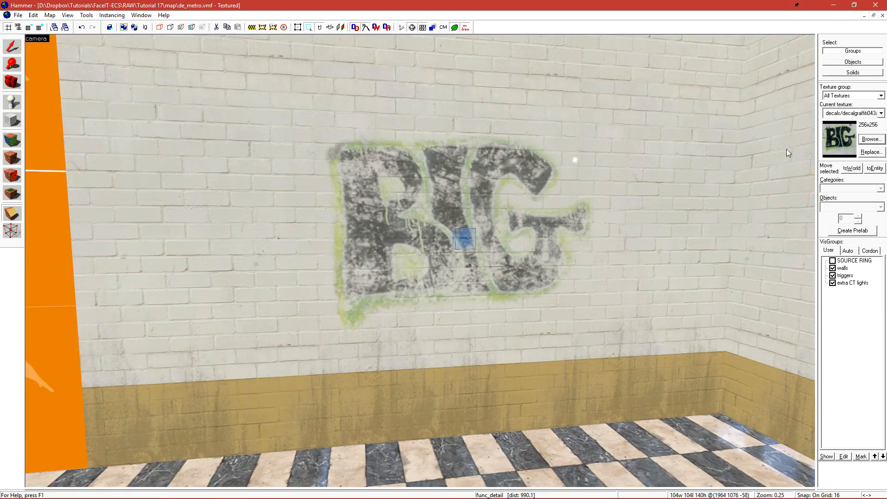
{"action": "left_click", "coordinate": [871, 139]}
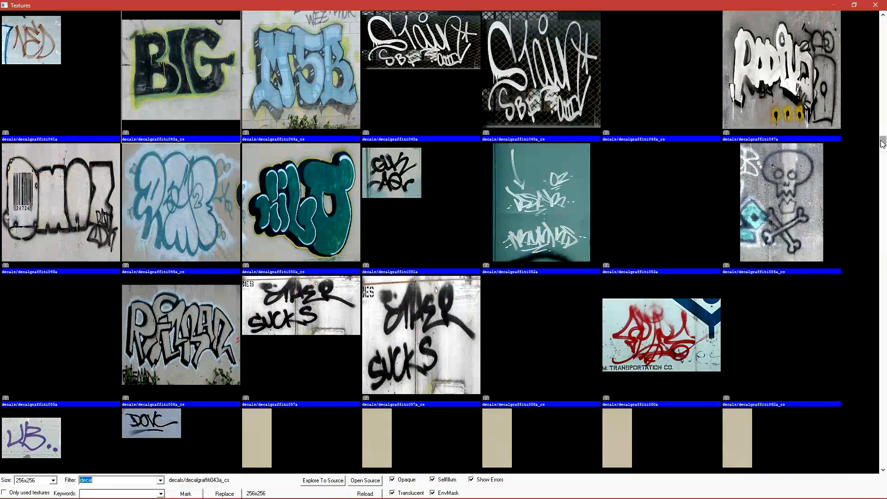
{"action": "type", "text": "paint"}
{"action": "scroll", "coordinate": [461, 165], "scroll_direction": "down", "scroll_amount": 10}
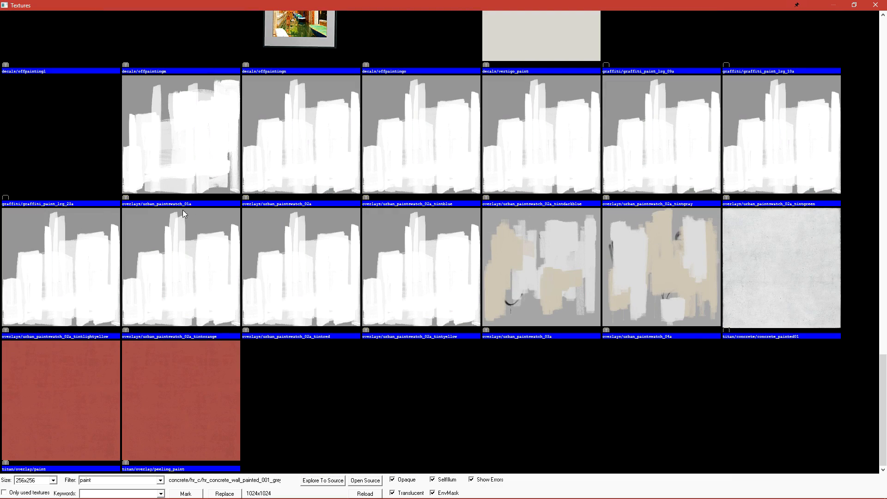
{"action": "double_click", "coordinate": [198, 146]}
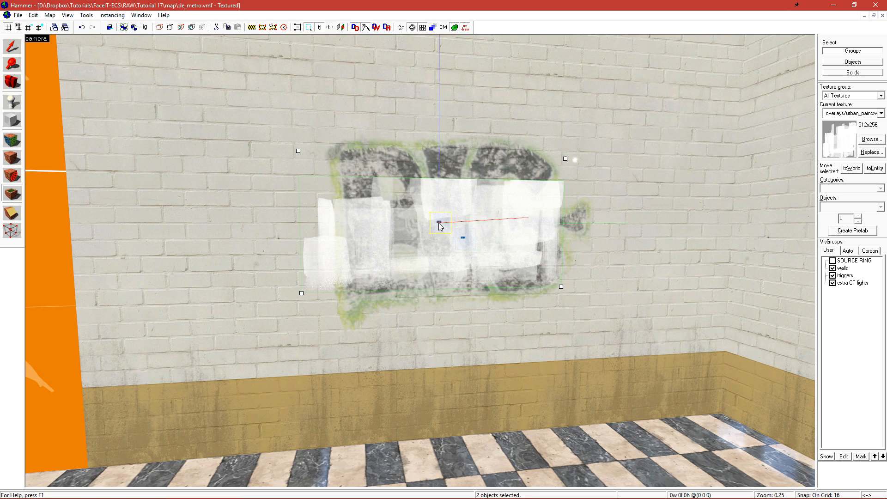
Step: Select only the paint swatch overlay and add the upper wall face to its brush faces
{"action": "double_click", "coordinate": [439, 222]}
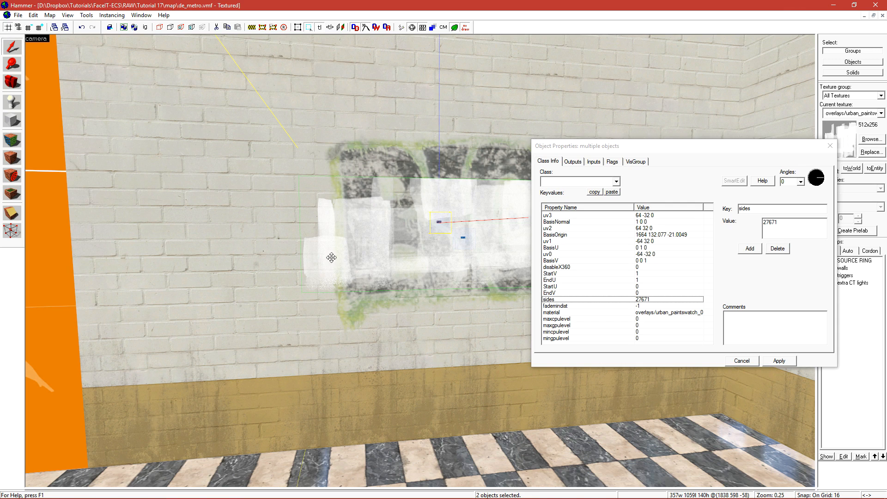
{"action": "left_click", "coordinate": [229, 234]}
{"action": "left_click", "coordinate": [443, 228]}
{"action": "left_click", "coordinate": [740, 222]}
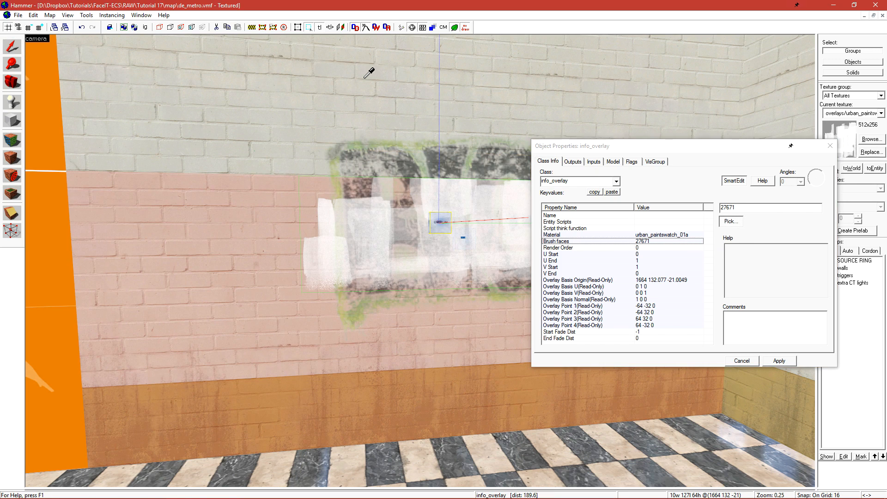
{"action": "left_click", "coordinate": [778, 362]}
{"action": "left_click", "coordinate": [747, 363]}
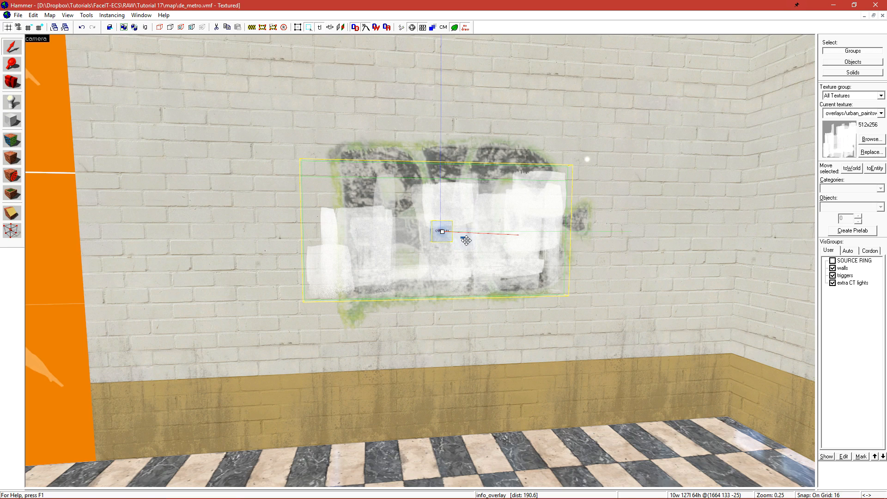
Step: Set the paint swatch overlay's Render Order to 1 and enlarge it to about 170 by 107 units over the graffiti
{"action": "double_click", "coordinate": [465, 239]}
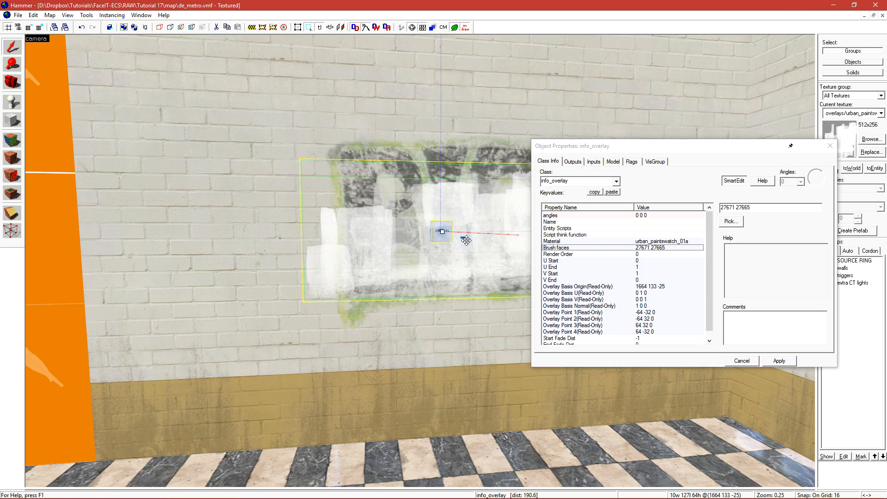
{"action": "left_click", "coordinate": [565, 257]}
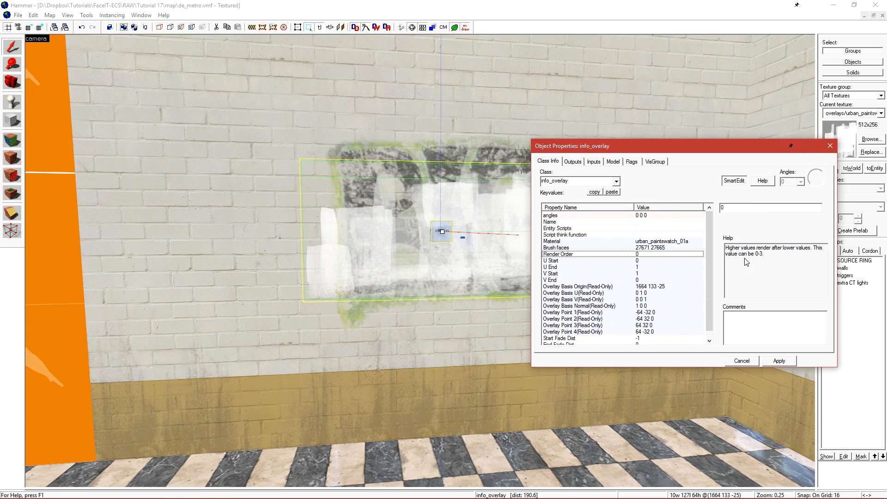
{"action": "left_click_drag", "start_coordinate": [726, 249], "coordinate": [795, 264]}
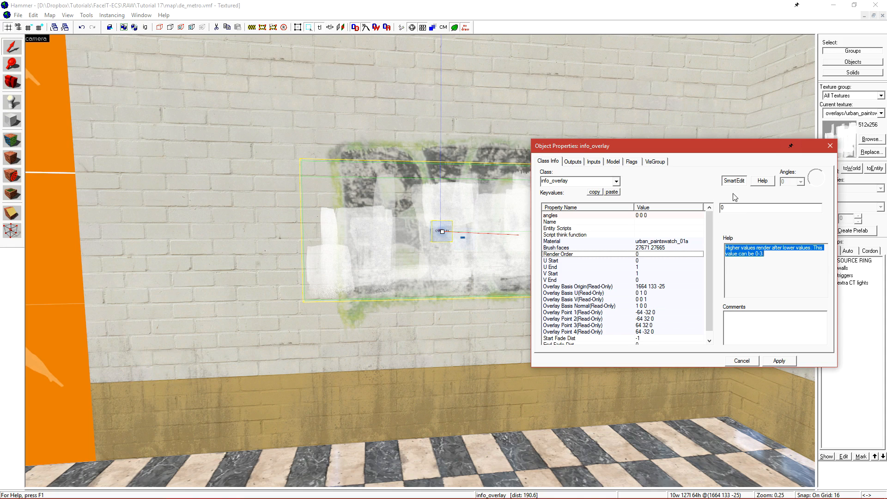
{"action": "left_click", "coordinate": [729, 208]}
{"action": "type", "text": "1"}
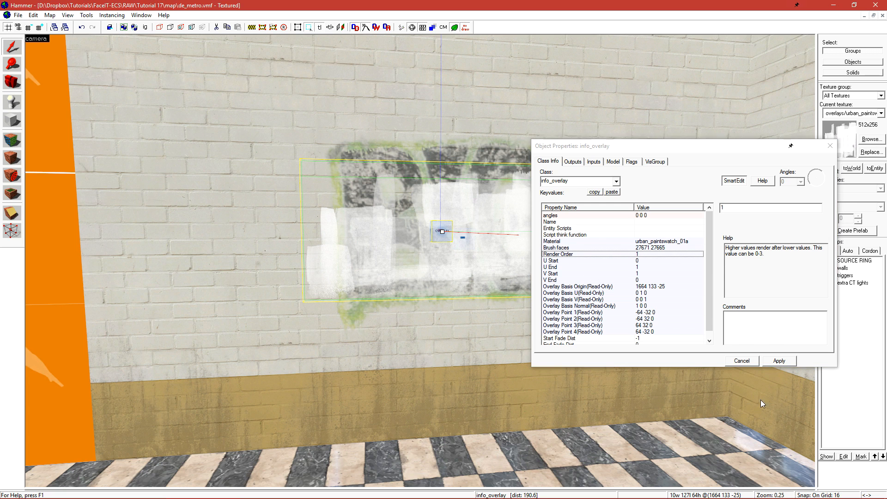
{"action": "left_click", "coordinate": [777, 360]}
{"action": "left_click_drag", "start_coordinate": [572, 162], "coordinate": [658, 75]}
{"action": "left_click_drag", "start_coordinate": [501, 197], "coordinate": [439, 211]}
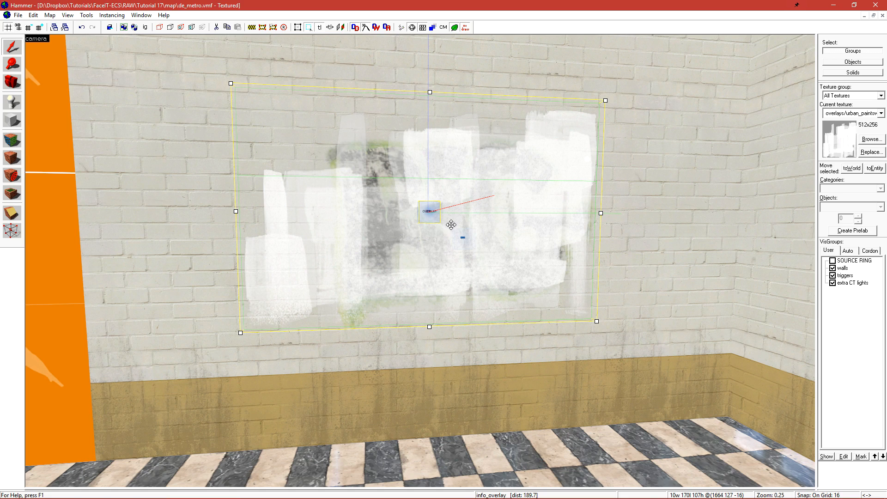
Step: Run de_metro in Counter-Strike: Global Offensive and inspect the curved-wall graffiti and the painted-over graffiti on the flat wall
{"action": "left_click", "coordinate": [401, 28]}
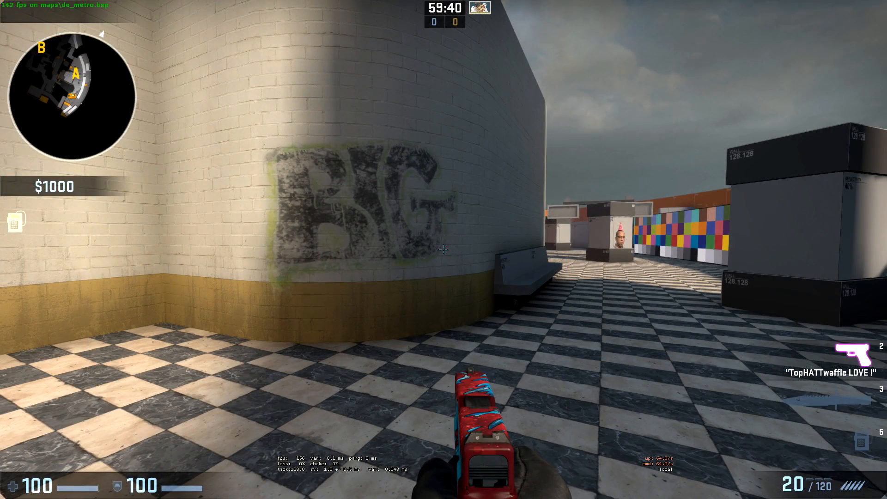
{"action": "key", "text": "w"}
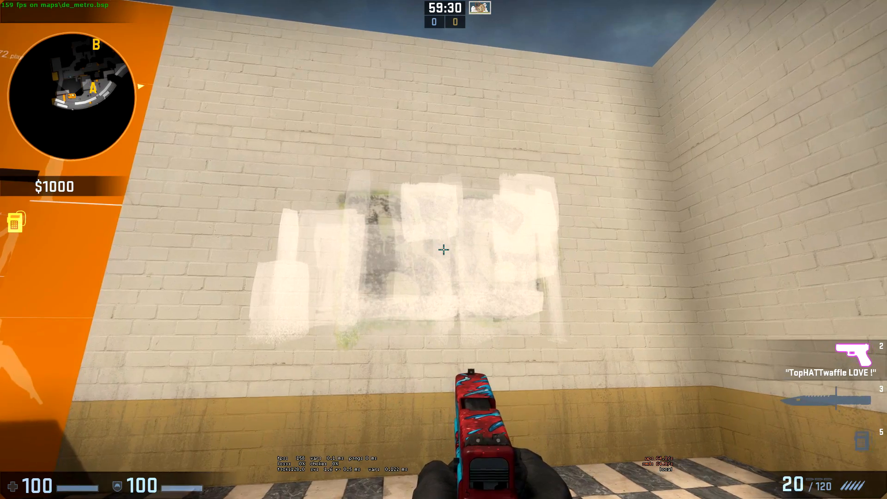
{"action": "key", "text": "w"}
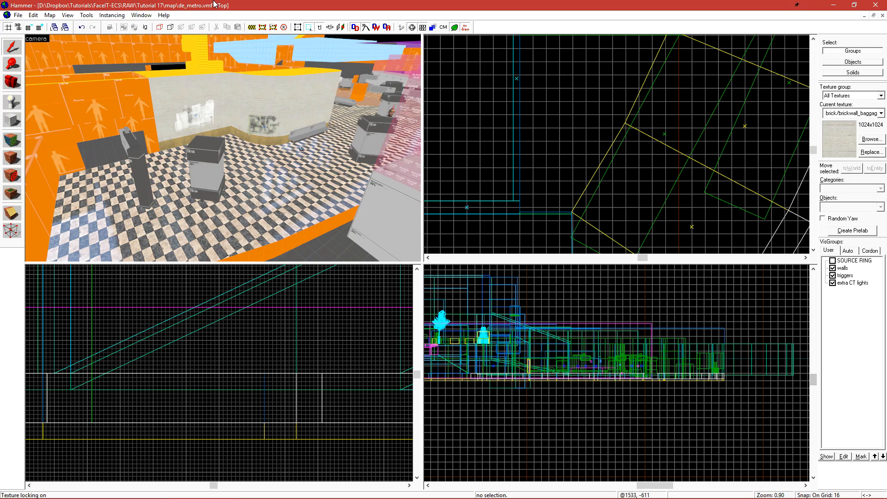
Step: Choose the tan studded-plate de_metro station decal texture and place it as an overlay on the checkered floor near the platform edge
{"action": "left_click", "coordinate": [870, 138]}
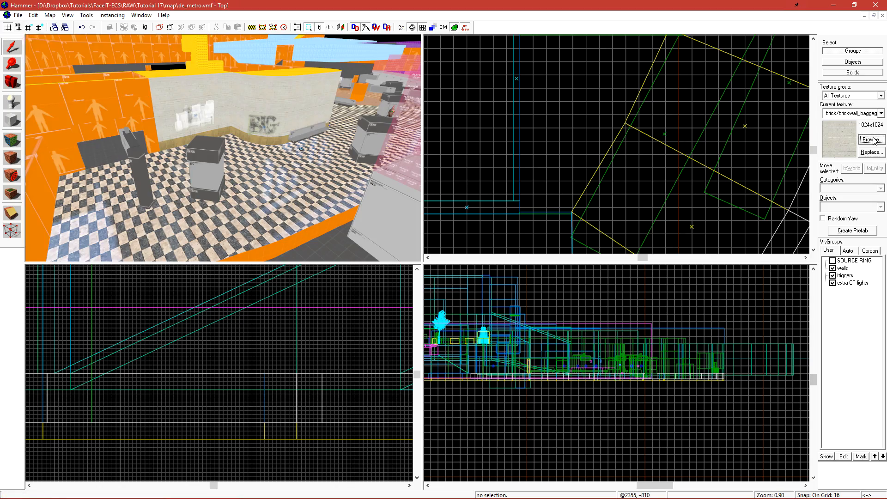
{"action": "double_click", "coordinate": [668, 95]}
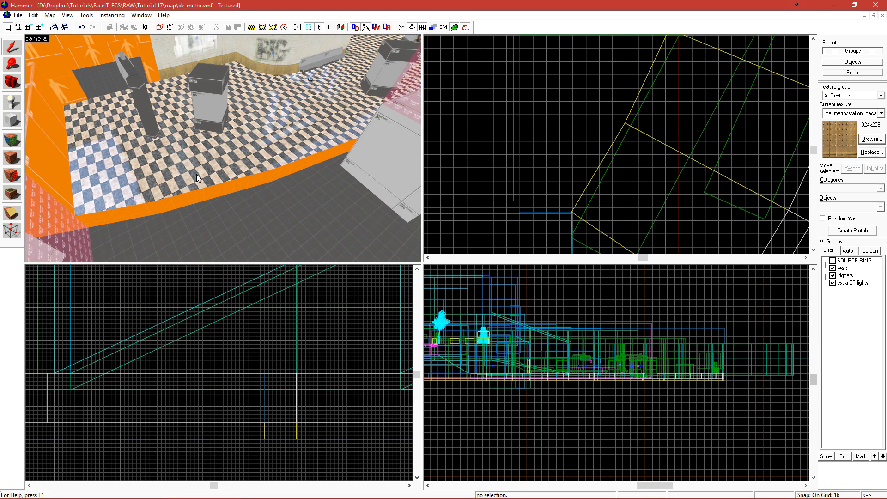
{"action": "key", "text": "shift+o"}
{"action": "left_click", "coordinate": [251, 178]}
{"action": "scroll", "coordinate": [250, 168], "scroll_direction": "up", "scroll_amount": 2}
Step: Select the checkered platform floor brushes together with the adjoining orange wall brush and hide everything that is not selected
{"action": "key", "text": "ctrl+z"}
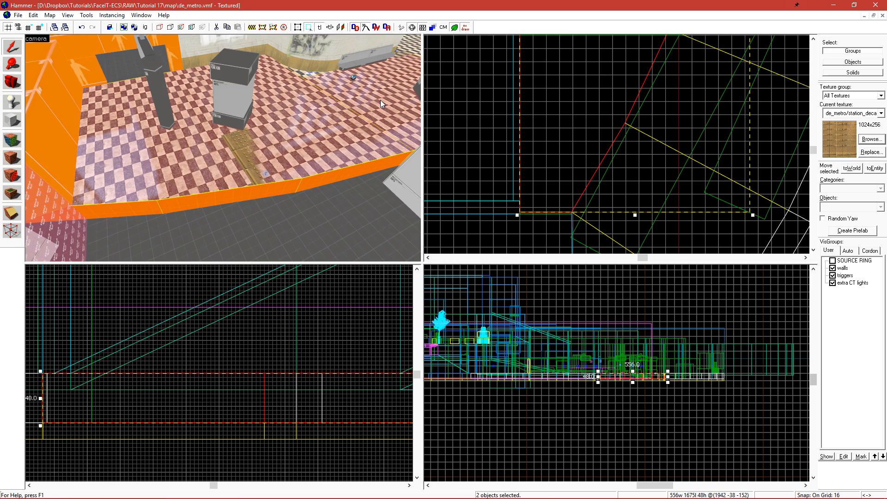
{"action": "key", "text": "z"}
{"action": "key", "text": "z"}
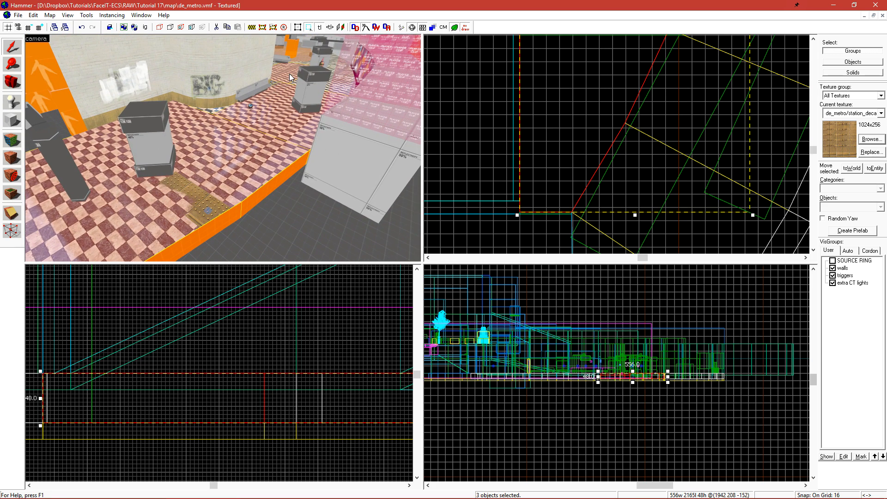
{"action": "left_click", "coordinate": [203, 115], "text": "ctrl"}
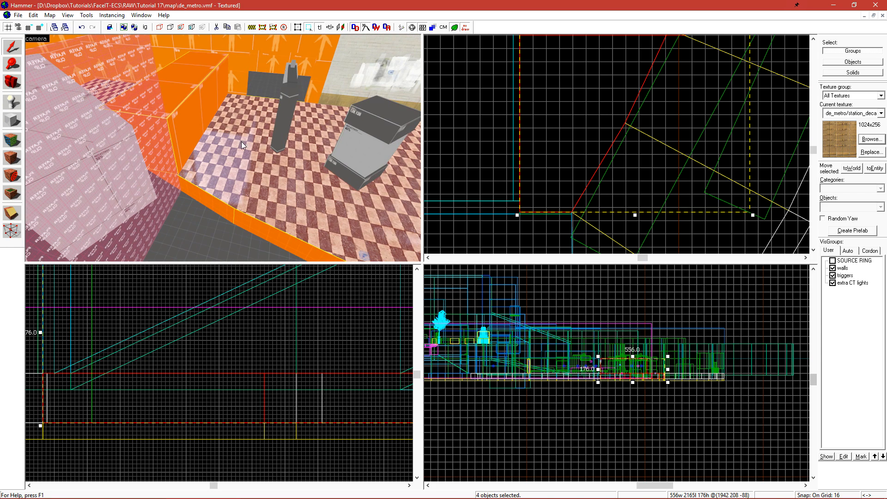
{"action": "key", "text": "ctrl+h"}
{"action": "key", "text": "z"}
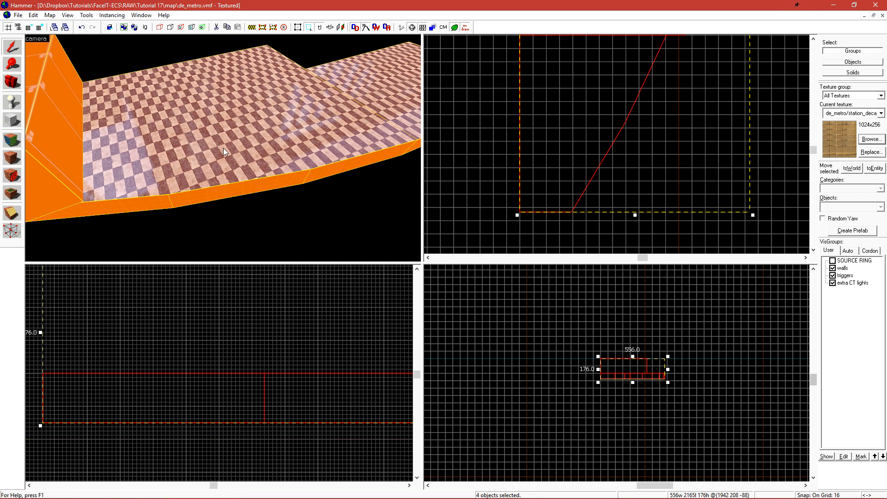
Step: Place a plate overlay on the isolated floor near its edge and scale it by .5 in X and Y with the Transformation dialog
{"action": "left_click", "coordinate": [273, 166]}
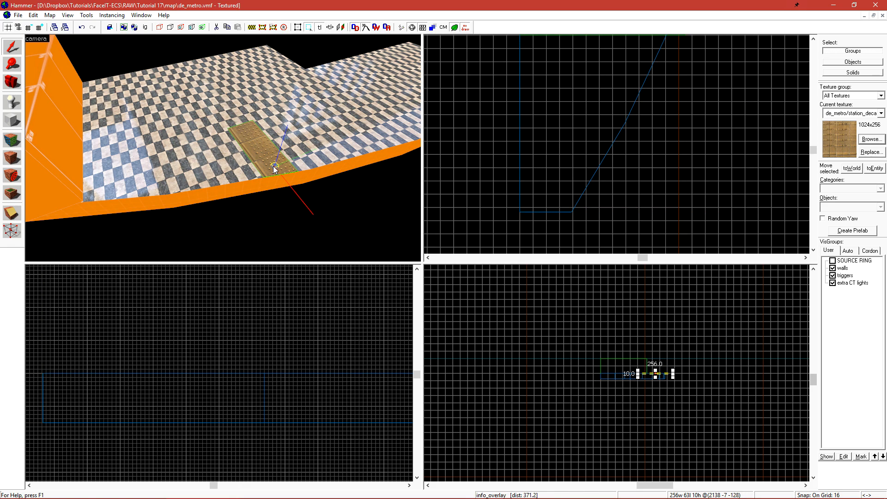
{"action": "key", "text": "ctrl+m"}
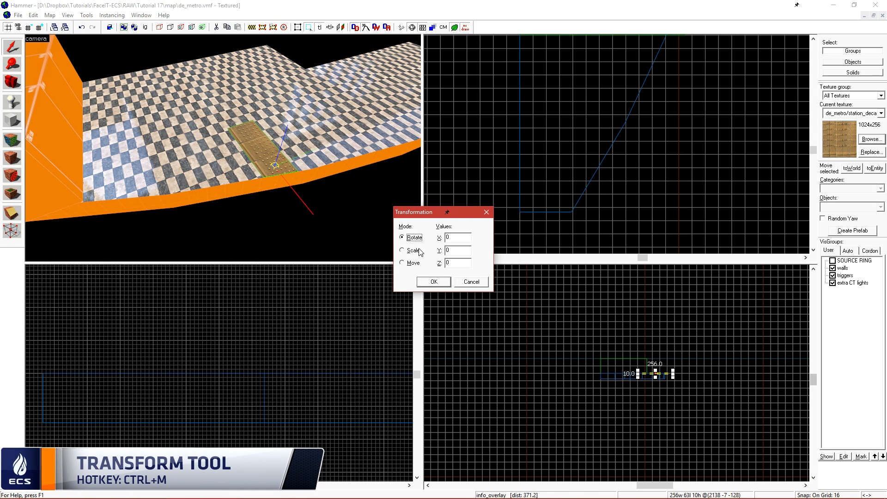
{"action": "left_click", "coordinate": [413, 250]}
{"action": "left_click_drag", "start_coordinate": [424, 212], "coordinate": [421, 210]}
{"action": "double_click", "coordinate": [457, 233]}
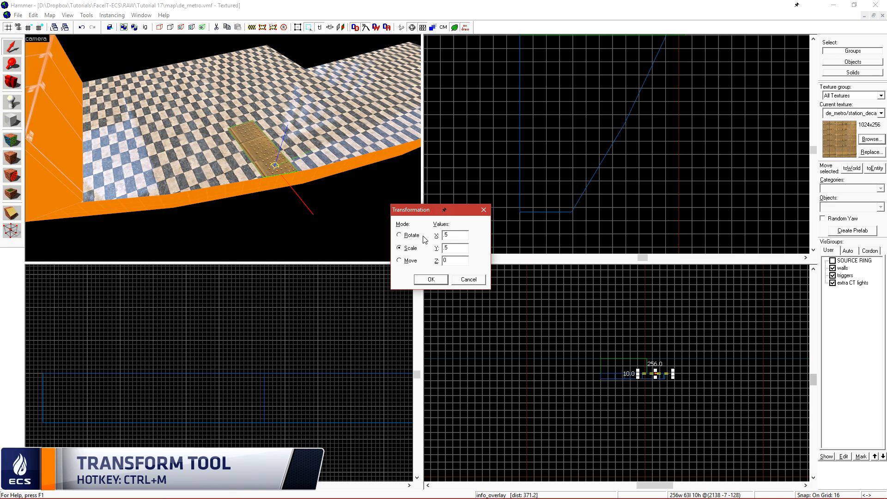
{"action": "left_click", "coordinate": [431, 279]}
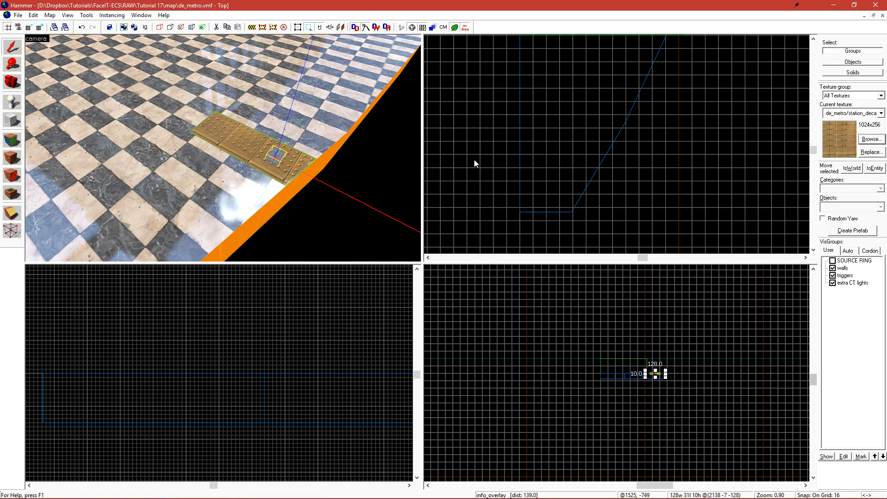
Step: Rotate the plate overlay 90 degrees so it runs lengthwise along the platform and move it inward from the edge
{"action": "key", "text": "ctrl+e"}
{"action": "scroll", "coordinate": [633, 133], "scroll_direction": "up", "scroll_amount": 5}
{"action": "left_click", "coordinate": [639, 132]}
{"action": "left_click_drag", "start_coordinate": [660, 116], "coordinate": [580, 78]}
{"action": "scroll", "coordinate": [583, 170], "scroll_direction": "down", "scroll_amount": 6}
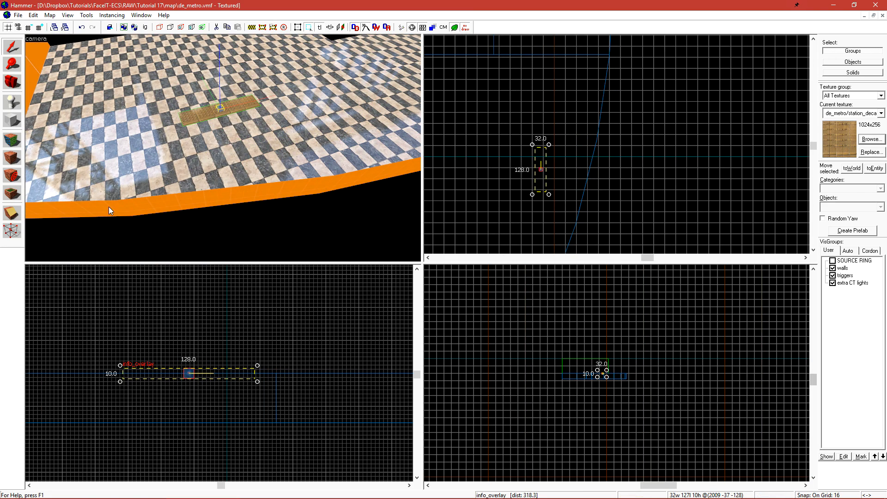
Step: Move the plate overlay toward the curved platform edge so its outer corner meets the edge vertex of the floor
{"action": "left_click", "coordinate": [126, 209]}
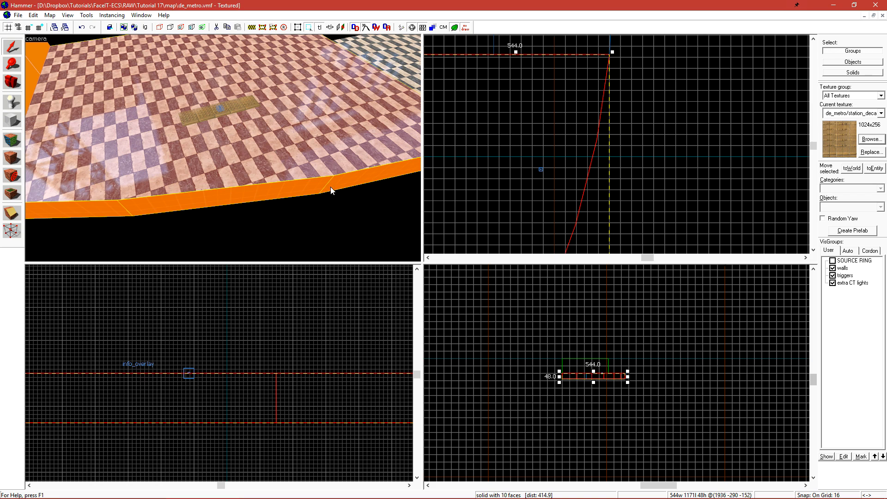
{"action": "key", "text": "d"}
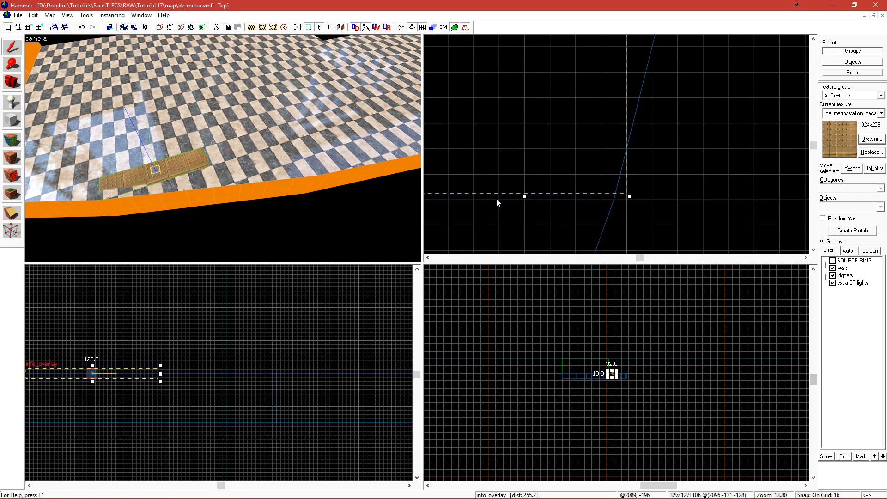
{"action": "mouse_move", "coordinate": [608, 178]}
{"action": "left_mouse_down", "text": "alt"}
{"action": "mouse_move", "coordinate": [594, 173]}
{"action": "mouse_move", "coordinate": [594, 187]}
{"action": "left_mouse_up", "text": "alt"}
{"action": "scroll", "coordinate": [607, 198], "scroll_direction": "up", "scroll_amount": 5}
{"action": "scroll", "coordinate": [607, 195], "scroll_direction": "up", "scroll_amount": 3}
{"action": "left_click", "coordinate": [674, 200]}
{"action": "left_click", "coordinate": [99, 208]}
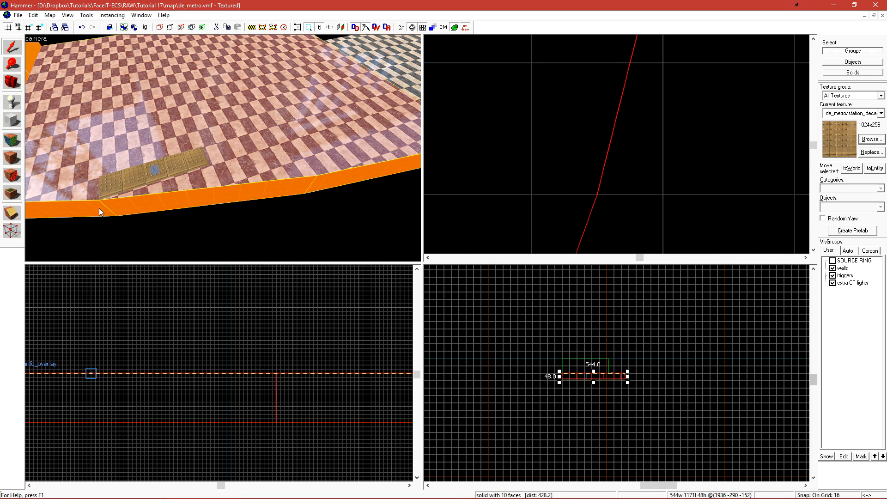
{"action": "key", "text": "z"}
{"action": "key", "text": "w"}
{"action": "key", "text": "z"}
{"action": "left_click", "coordinate": [225, 137]}
{"action": "scroll", "coordinate": [632, 189], "scroll_direction": "down", "scroll_amount": 18}
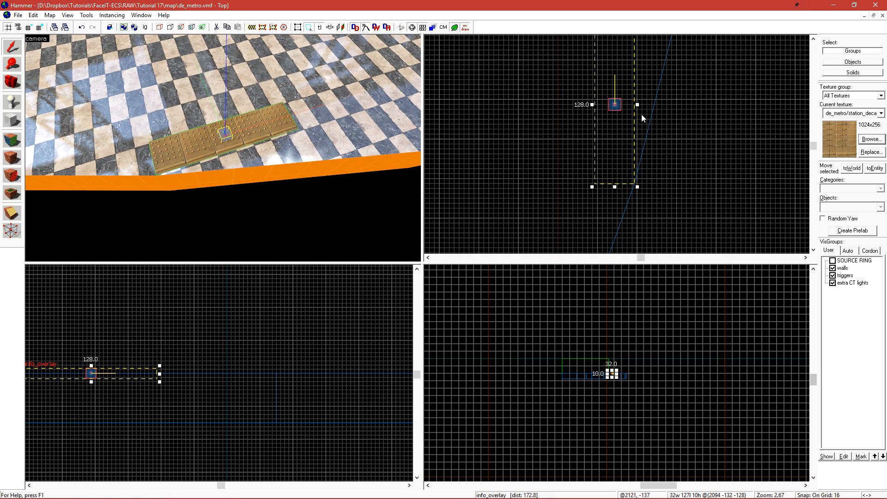
Step: Try to stretch the plate overlay along the platform to about 291 units
{"action": "key", "text": "z"}
{"action": "key", "text": "s"}
{"action": "key", "text": "w"}
{"action": "key", "text": "z"}
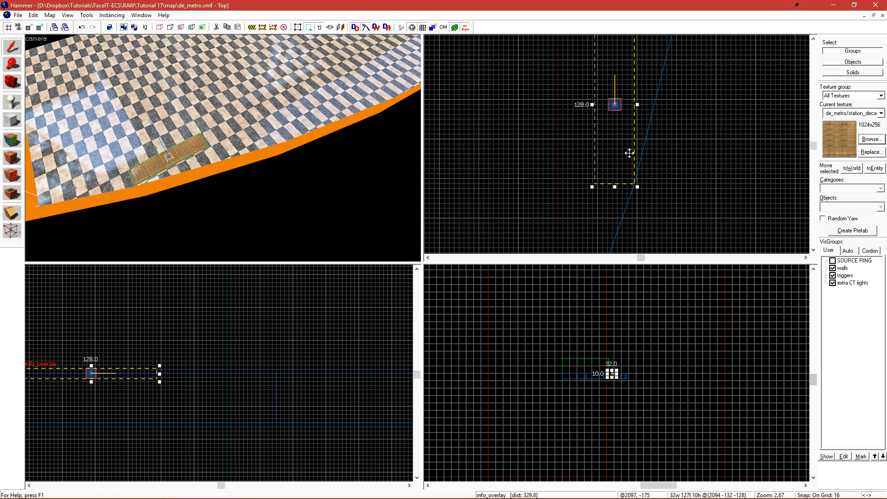
{"action": "scroll", "coordinate": [629, 153], "scroll_direction": "down", "scroll_amount": 5}
{"action": "middle_click_drag", "start_coordinate": [634, 135], "coordinate": [637, 218]}
{"action": "left_click_drag", "start_coordinate": [627, 182], "coordinate": [626, 100]}
{"action": "scroll", "coordinate": [109, 152], "scroll_direction": "up", "scroll_amount": 3}
{"action": "key", "text": "z"}
{"action": "key", "text": "w"}
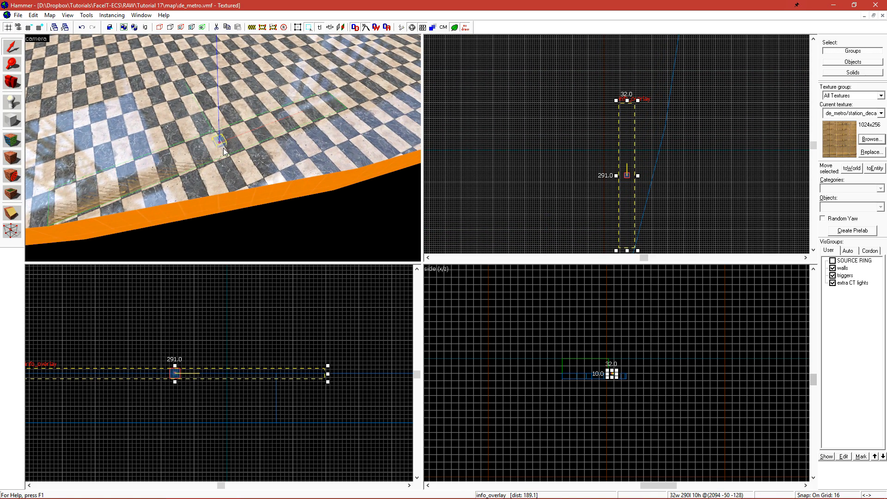
{"action": "key", "text": "ctrl+z"}
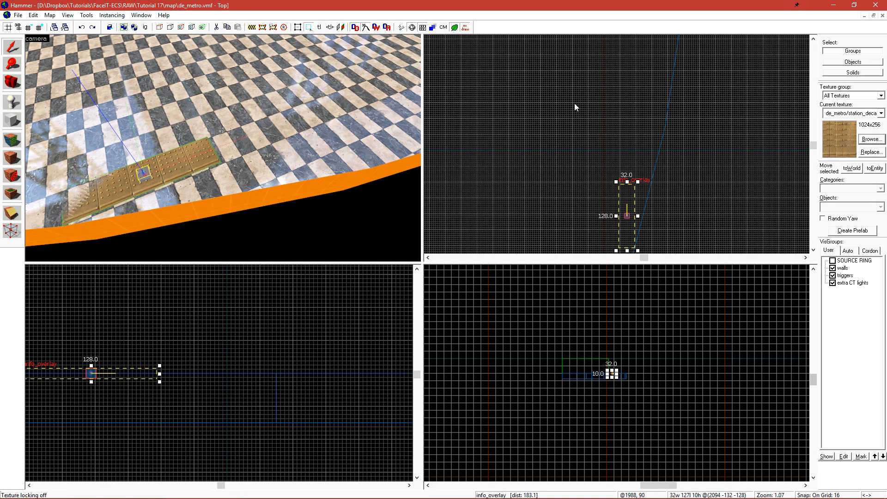
Step: Stretch the plate overlay along the platform to about 297 units with texture locking off
{"action": "middle_click_drag", "start_coordinate": [575, 104], "coordinate": [587, 156]}
{"action": "left_click_drag", "start_coordinate": [640, 233], "coordinate": [639, 149]}
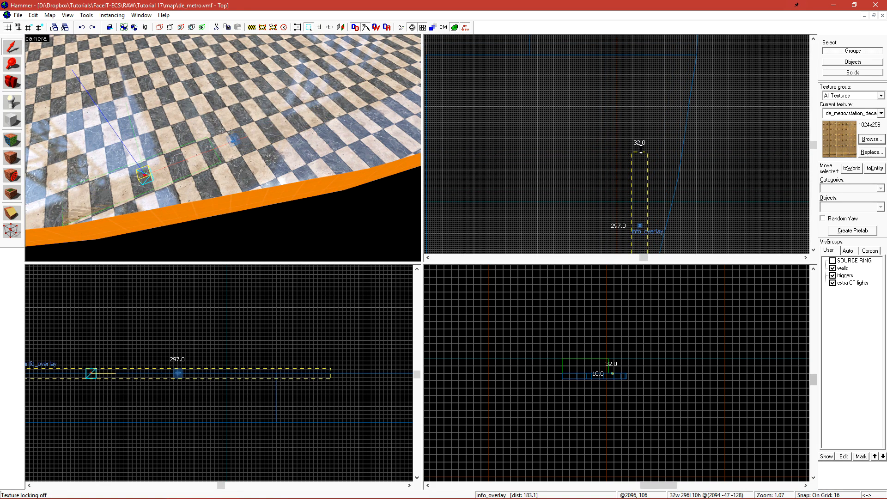
{"action": "key", "text": "z"}
{"action": "key", "text": "w"}
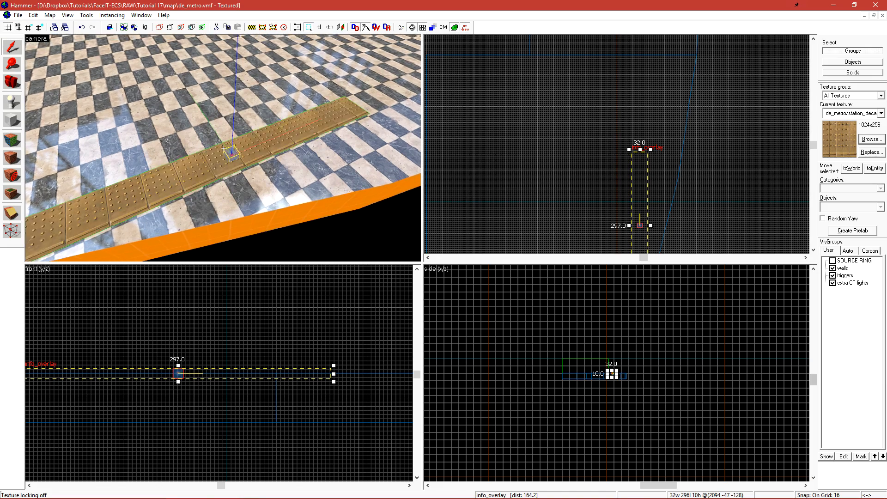
{"action": "key", "text": "z"}
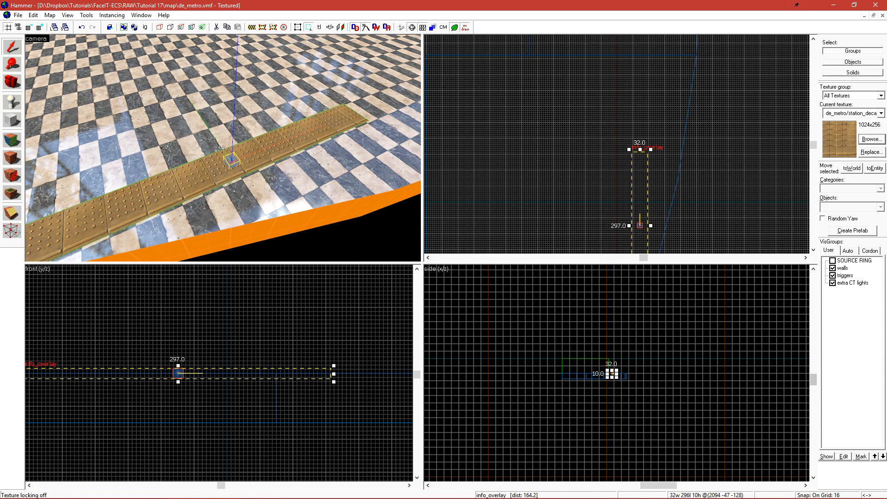
{"action": "key", "text": "w"}
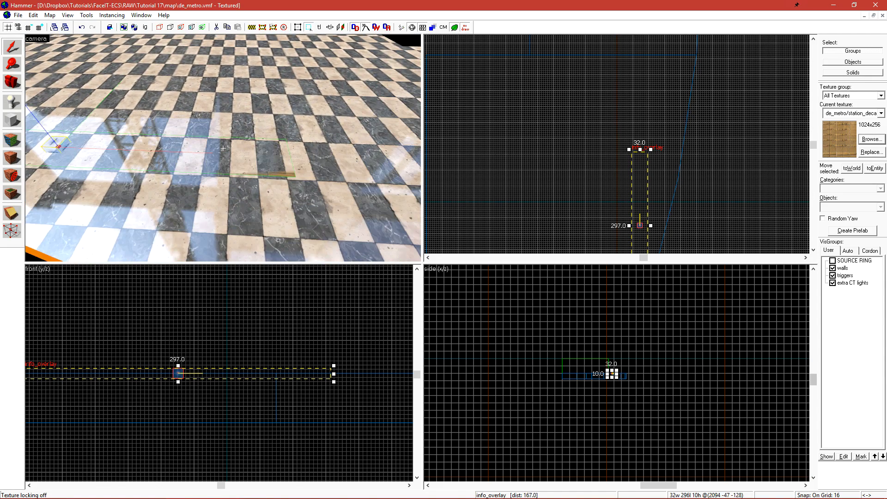
Step: Shorten the far end of the plate overlay to a length of about 282 units
{"action": "key", "text": "a"}
{"action": "key", "text": "z"}
{"action": "scroll", "coordinate": [610, 182], "scroll_direction": "up", "scroll_amount": 15}
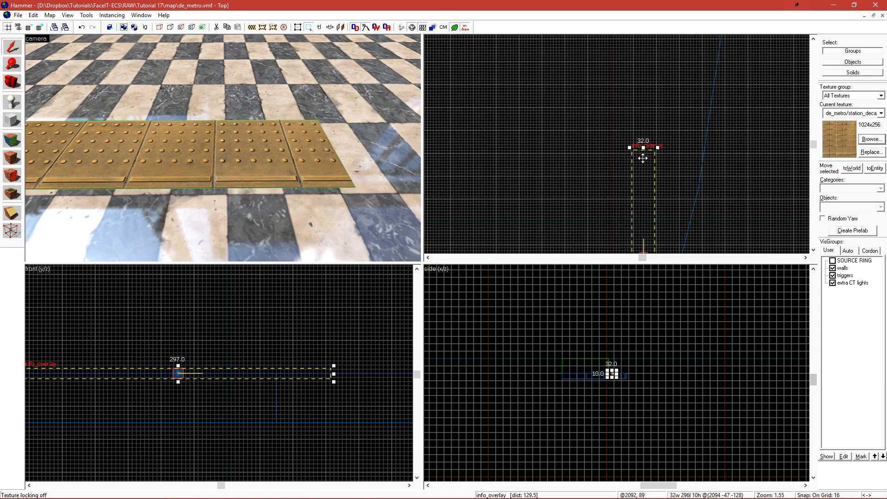
{"action": "left_click_drag", "start_coordinate": [641, 123], "coordinate": [637, 165]}
{"action": "scroll", "coordinate": [638, 164], "scroll_direction": "down", "scroll_amount": 1}
{"action": "scroll", "coordinate": [598, 98], "scroll_direction": "down", "scroll_amount": 2}
Step: Pull in the far end of the plate overlay until it is 256 units long and matches whole floor plates
{"action": "key", "text": "z"}
{"action": "key", "text": "s"}
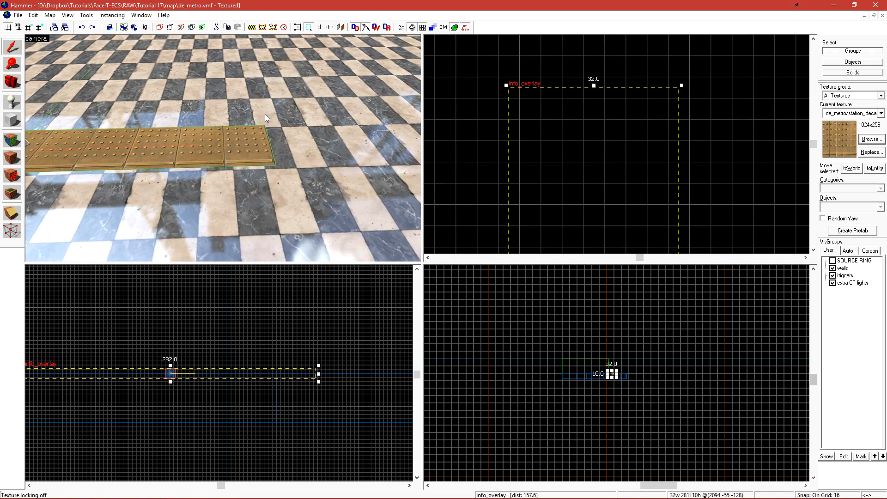
{"action": "key", "text": "z"}
{"action": "left_click", "coordinate": [290, 193]}
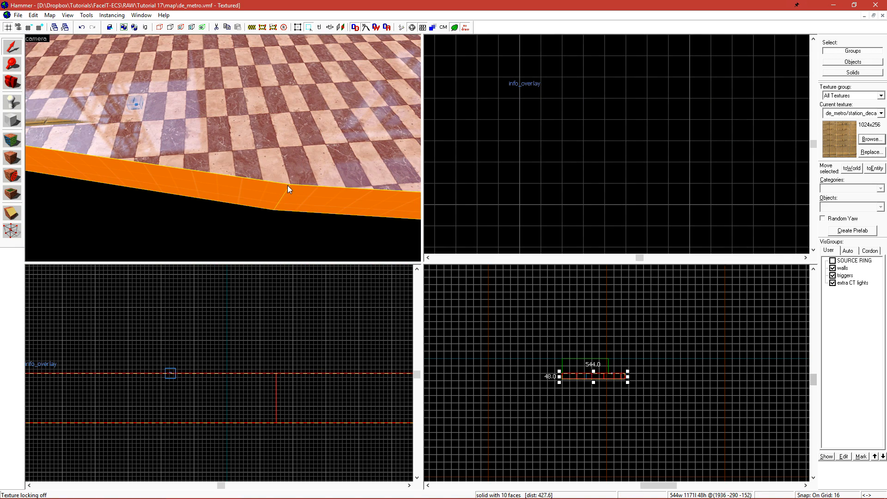
{"action": "key", "text": "ctrl+z"}
{"action": "scroll", "coordinate": [262, 134], "scroll_direction": "up", "scroll_amount": 3}
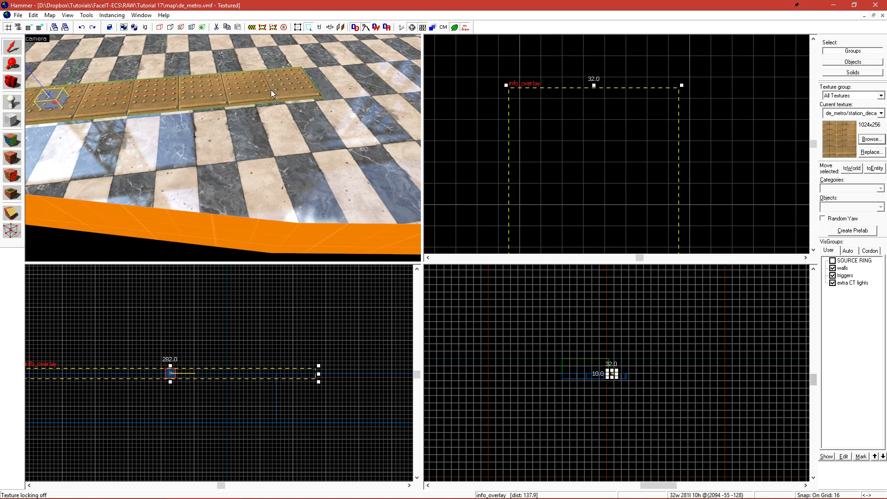
{"action": "left_click_drag", "start_coordinate": [593, 84], "coordinate": [604, 199]}
{"action": "middle_click_drag", "start_coordinate": [597, 157], "coordinate": [599, 58]}
{"action": "left_click_drag", "start_coordinate": [594, 112], "coordinate": [598, 140]}
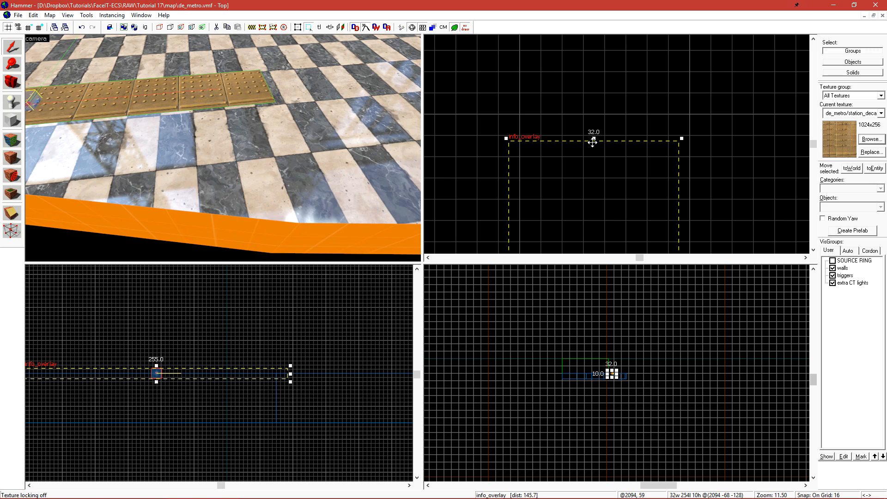
{"action": "key", "text": "Escape"}
{"action": "key", "text": "z"}
{"action": "key", "text": "z"}
{"action": "left_click", "coordinate": [212, 131]}
{"action": "scroll", "coordinate": [605, 144], "scroll_direction": "down", "scroll_amount": 8}
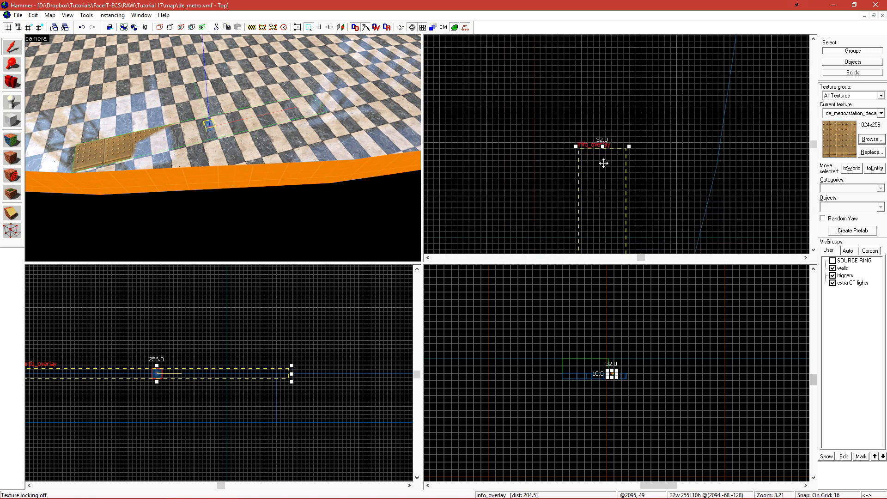
Step: Duplicate the 256-unit plate overlay and line the copy up end to end with the original along the platform
{"action": "left_click_drag", "start_coordinate": [616, 60], "coordinate": [612, 67]}
{"action": "scroll", "coordinate": [605, 187], "scroll_direction": "up", "scroll_amount": 13}
{"action": "left_click_drag", "start_coordinate": [594, 101], "coordinate": [601, 115]}
{"action": "left_click", "coordinate": [208, 125]}
{"action": "left_click", "coordinate": [412, 79]}
{"action": "left_click_drag", "start_coordinate": [534, 106], "coordinate": [519, 137], "text": "alt"}
{"action": "left_click", "coordinate": [208, 125]}
{"action": "key", "text": "z"}
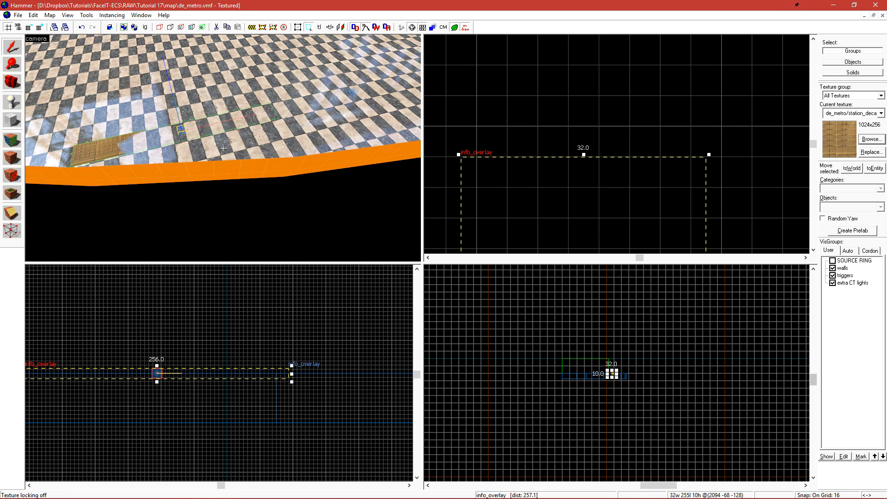
{"action": "key", "text": "z"}
{"action": "left_click", "coordinate": [299, 103]}
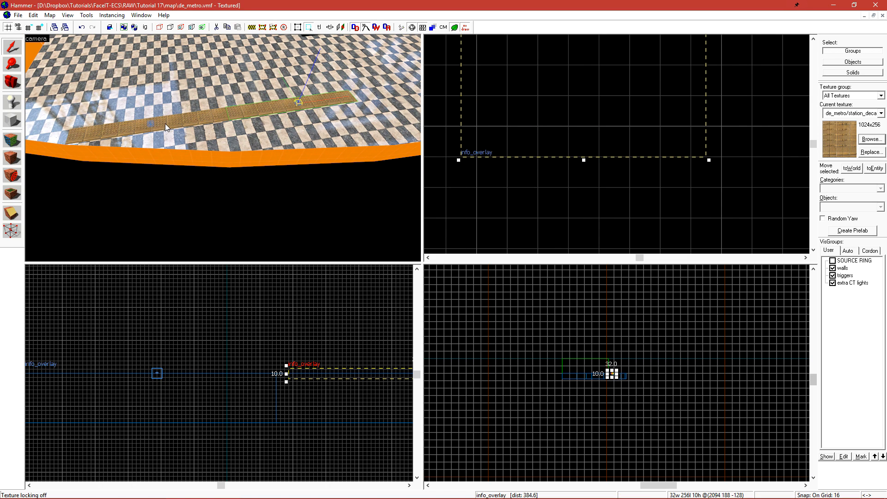
Step: Enlarge the camera view, select both plate overlays and show their corner handles with the Overlay tool
{"action": "key", "text": "shift+z"}
{"action": "left_click", "coordinate": [274, 211], "text": "ctrl"}
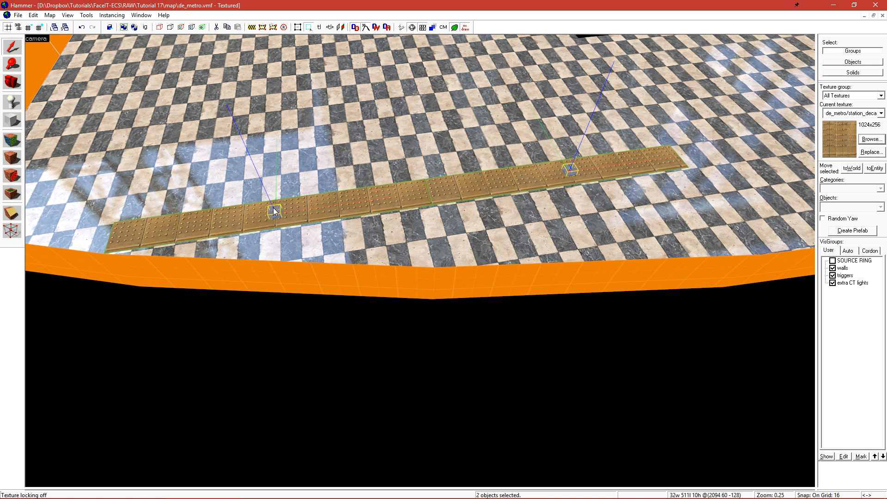
{"action": "left_click", "coordinate": [12, 194]}
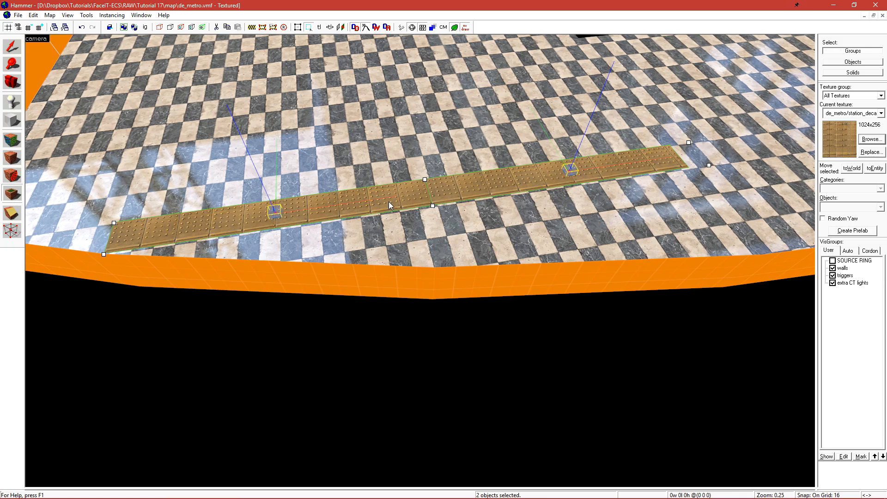
Step: Move the outer corner shared by both plate overlays at their joint out to the vertex on the platform edge
{"action": "key", "text": "z"}
{"action": "key", "text": "w"}
{"action": "key", "text": "d"}
{"action": "key", "text": "z"}
{"action": "key", "text": "w"}
{"action": "key", "text": "a"}
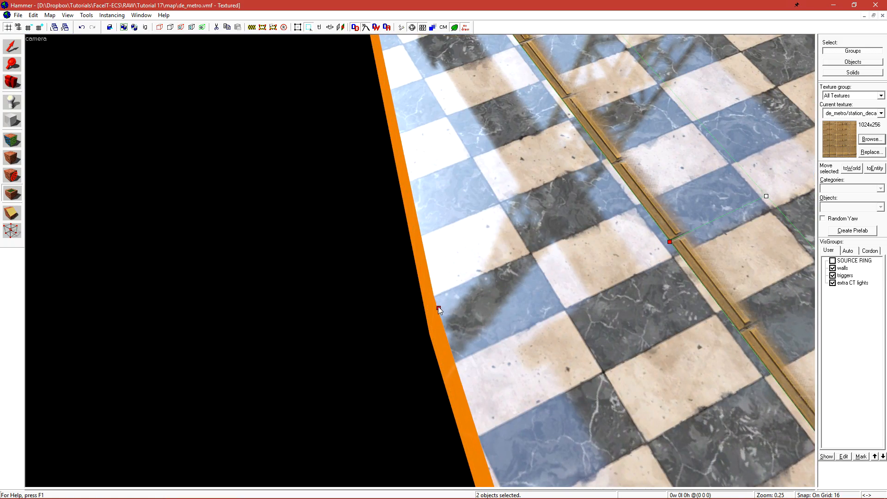
{"action": "left_click_drag", "start_coordinate": [435, 301], "coordinate": [437, 300]}
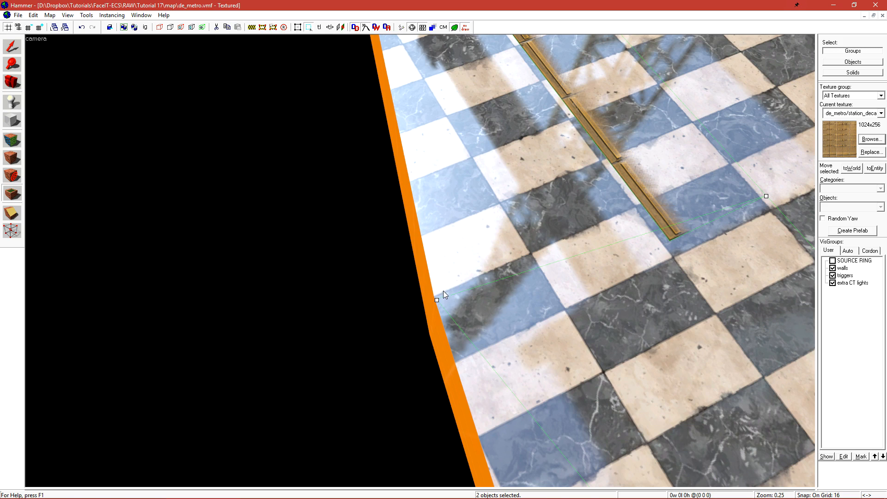
{"action": "left_click", "coordinate": [437, 302]}
{"action": "key", "text": "s"}
{"action": "key", "text": "z"}
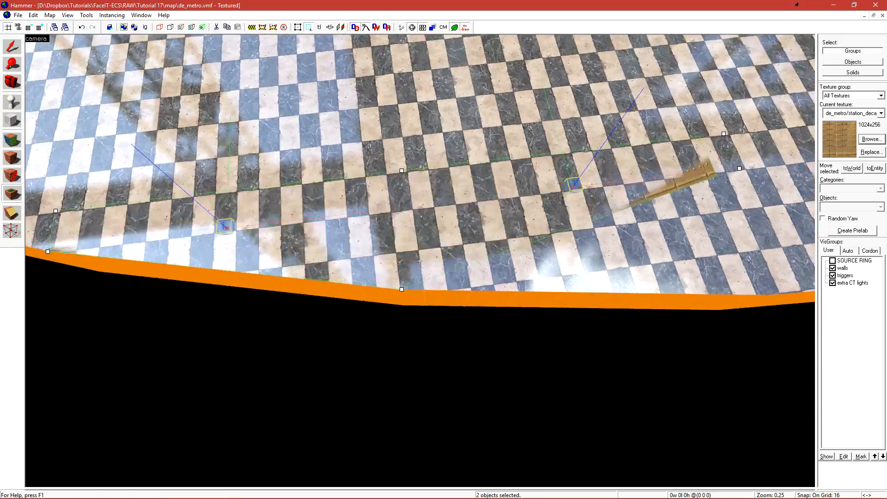
Step: Pull in the inner corner at the overlays' joint and move the second overlay's far end to the next vertex on the platform edge
{"action": "key", "text": "w"}
{"action": "key", "text": "z"}
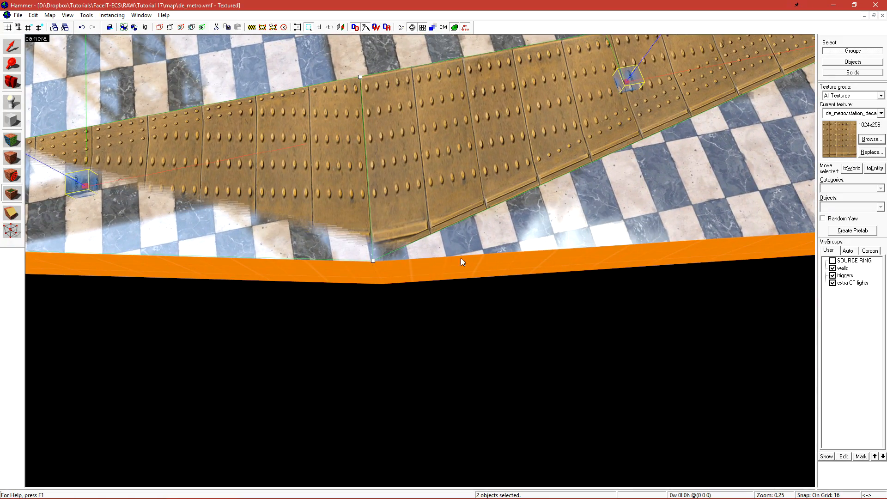
{"action": "scroll", "coordinate": [368, 78], "scroll_direction": "up", "scroll_amount": 4}
{"action": "scroll", "coordinate": [360, 120], "scroll_direction": "down", "scroll_amount": 5}
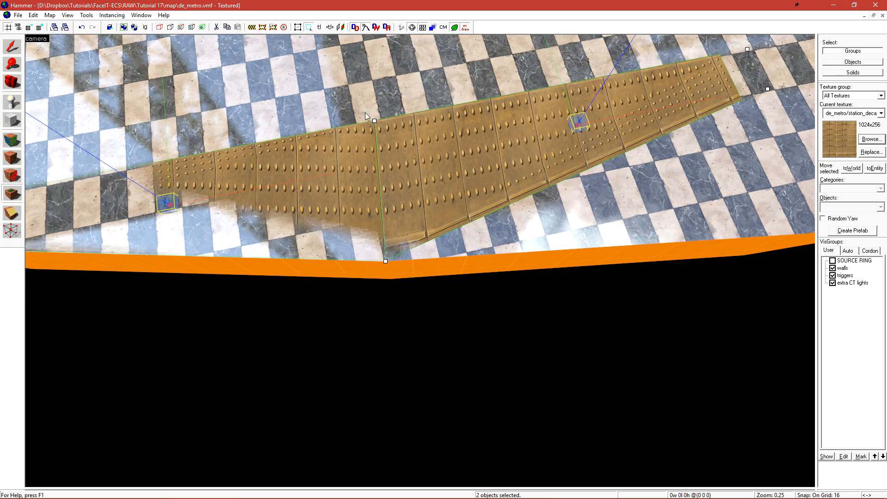
{"action": "left_click_drag", "start_coordinate": [384, 214], "coordinate": [404, 178]}
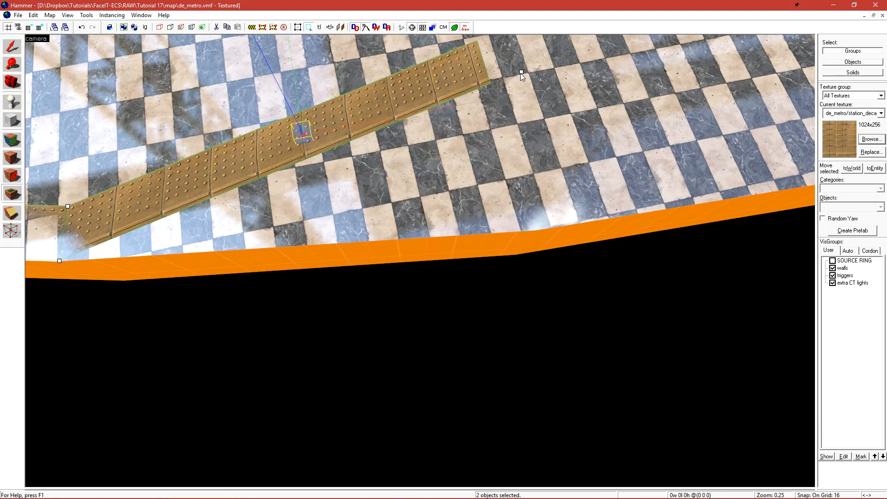
{"action": "left_click_drag", "start_coordinate": [521, 72], "coordinate": [533, 232]}
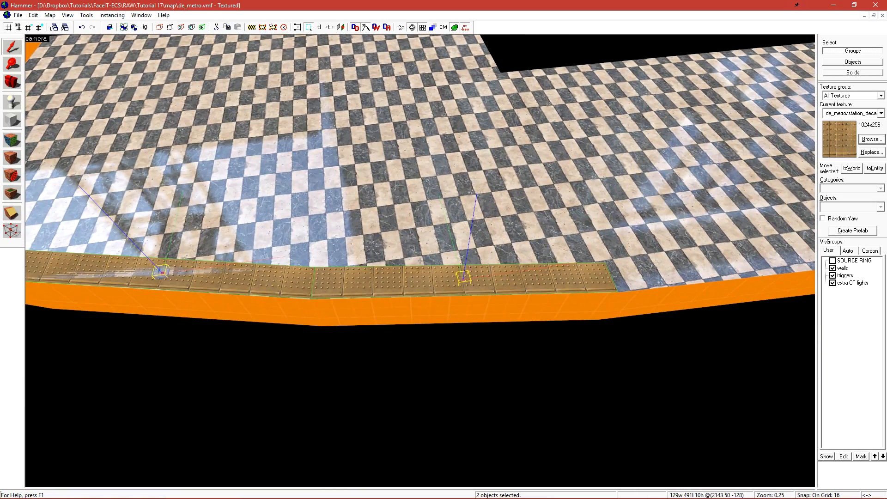
Step: Examine the far end of the second plate overlay against the seam between the two floor brushes
{"action": "key", "text": "z"}
{"action": "left_click", "coordinate": [434, 278]}
{"action": "left_click", "coordinate": [611, 265]}
{"action": "left_click", "coordinate": [606, 265]}
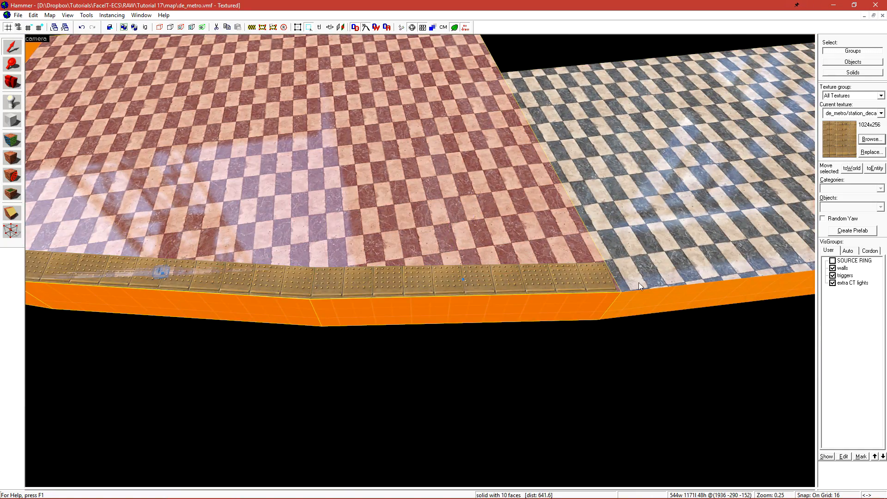
{"action": "left_click", "coordinate": [430, 281]}
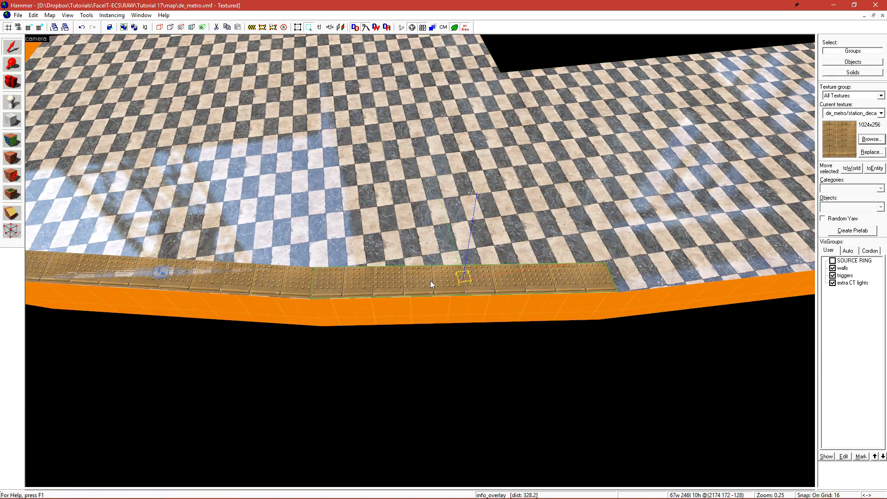
{"action": "left_click", "coordinate": [479, 246]}
{"action": "key", "text": "z"}
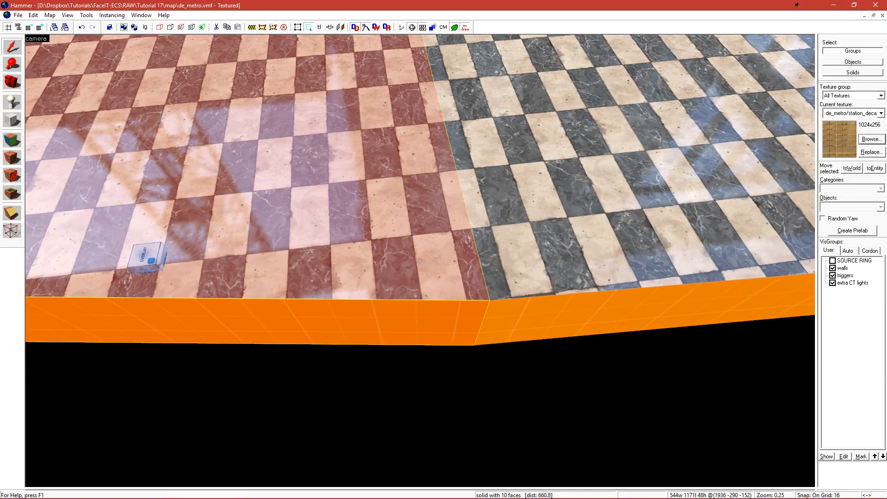
{"action": "key", "text": "z"}
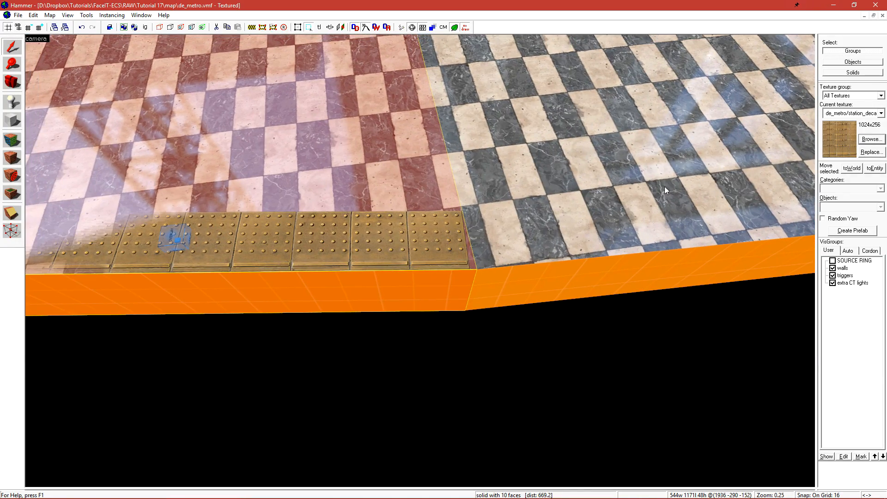
Step: Select the second plate overlay and switch the camera view to 3D Wireframe
{"action": "left_click", "coordinate": [172, 238]}
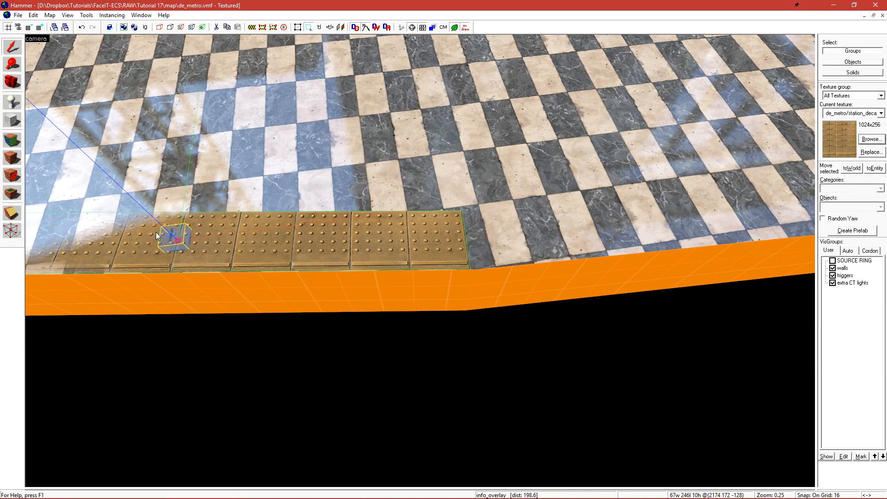
{"action": "key", "text": "z"}
{"action": "key", "text": "z"}
{"action": "left_click", "coordinate": [37, 38]}
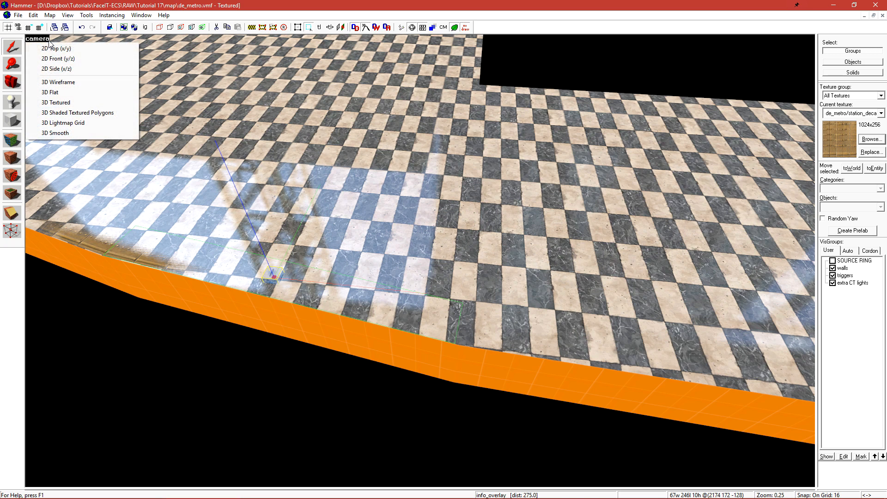
{"action": "left_click", "coordinate": [73, 81]}
{"action": "key", "text": "z"}
{"action": "key", "text": "d"}
{"action": "key", "text": "z"}
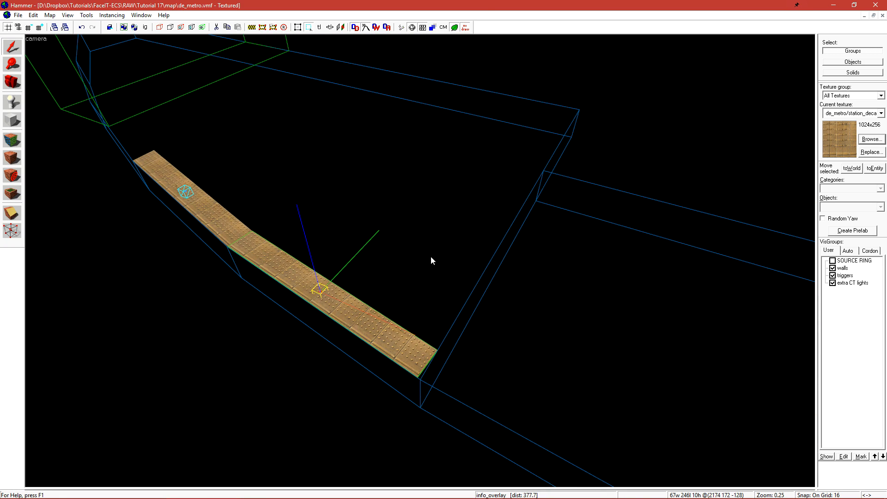
Step: Select both plate overlays and place a copy of the pair over the next platform section
{"action": "key", "text": "z"}
{"action": "key", "text": "w"}
{"action": "key", "text": "z"}
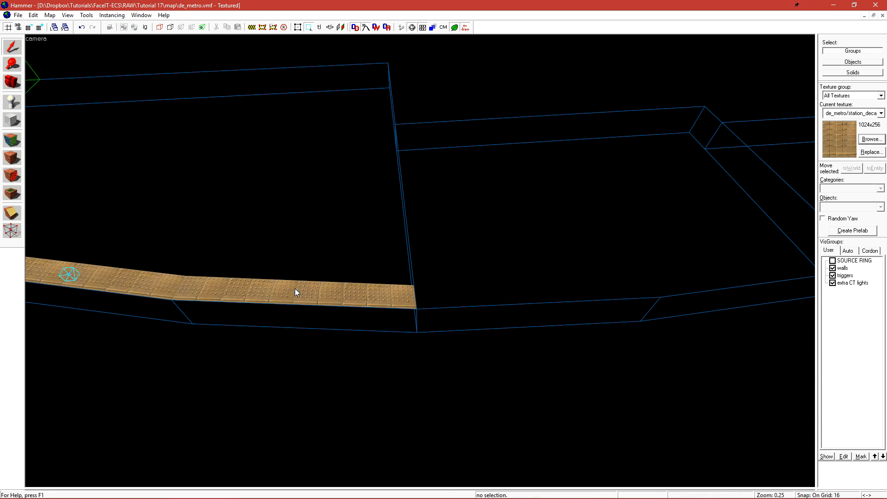
{"action": "left_click", "coordinate": [296, 291]}
{"action": "left_click", "coordinate": [65, 274], "text": "ctrl"}
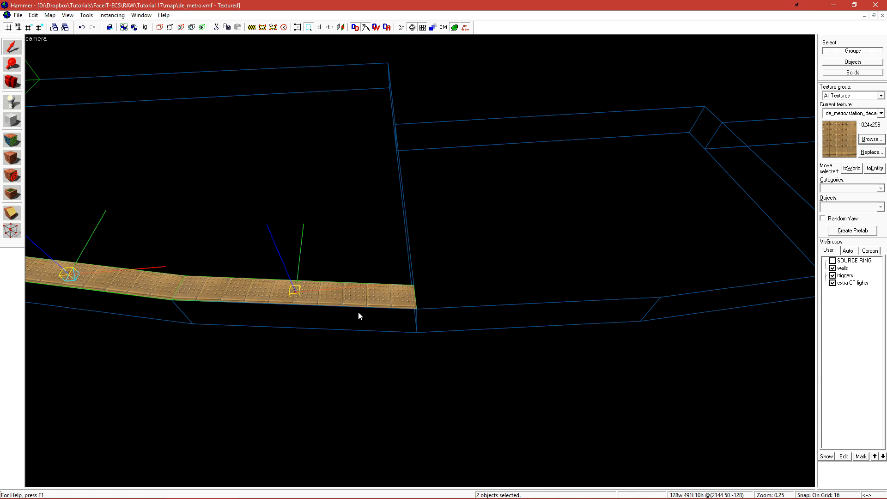
{"action": "key", "text": "x"}
{"action": "left_click_drag", "start_coordinate": [221, 275], "coordinate": [623, 225], "text": "shift"}
{"action": "key", "text": "d"}
Step: Reassign the copied overlays' Brush faces to the top face of the adjoining floor brush, 5928
{"action": "key", "text": "alt+Return"}
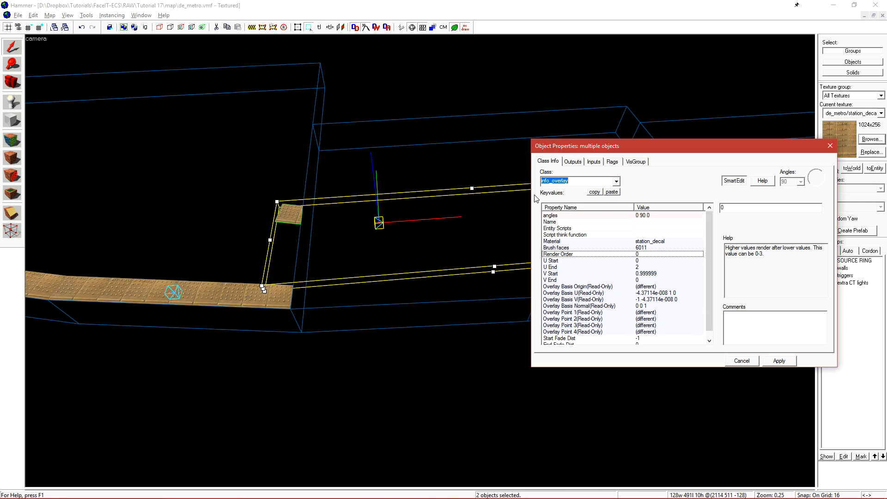
{"action": "left_click", "coordinate": [557, 248]}
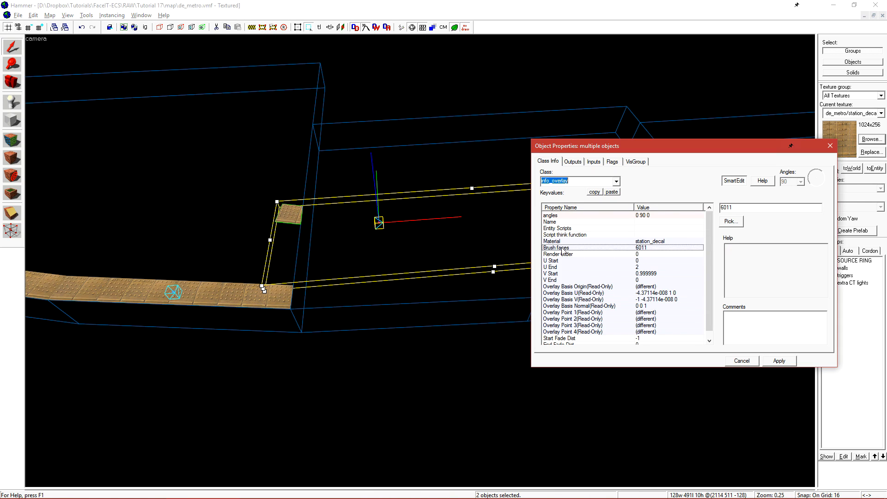
{"action": "left_click", "coordinate": [730, 222]}
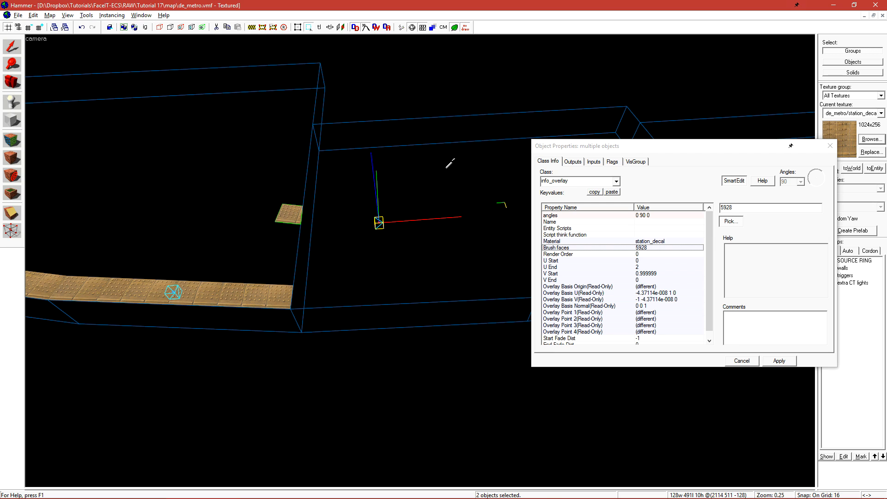
{"action": "left_click", "coordinate": [778, 362]}
{"action": "left_click", "coordinate": [737, 362]}
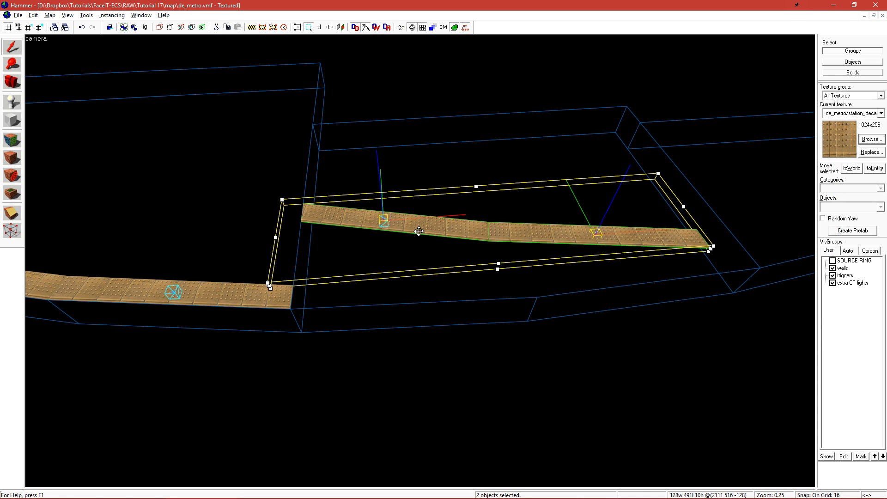
Step: Bring the copied pair closer and join its near inner and outer corners to the end corners of the original strip
{"action": "left_click_drag", "start_coordinate": [445, 228], "coordinate": [484, 247]}
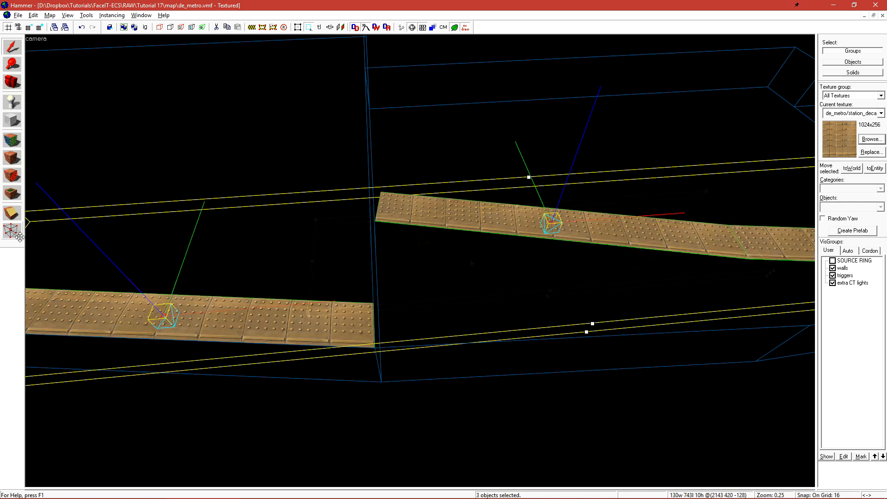
{"action": "left_click", "coordinate": [17, 196]}
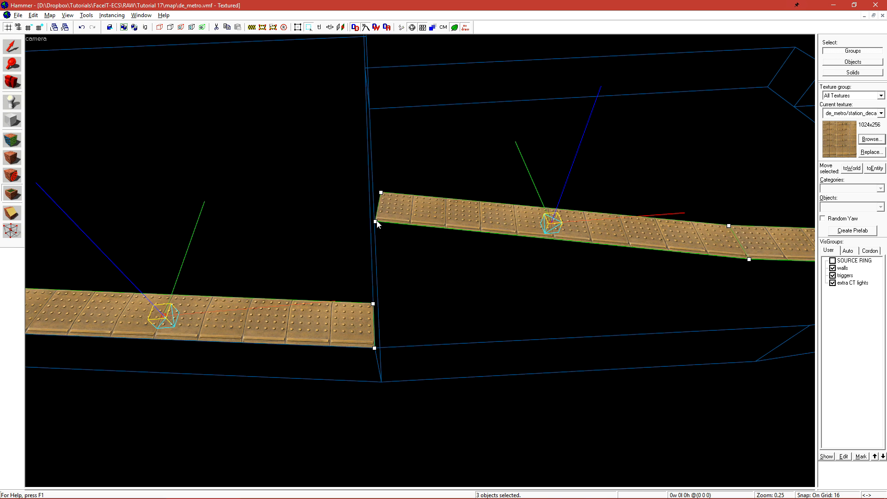
{"action": "left_click_drag", "start_coordinate": [383, 343], "coordinate": [375, 354]}
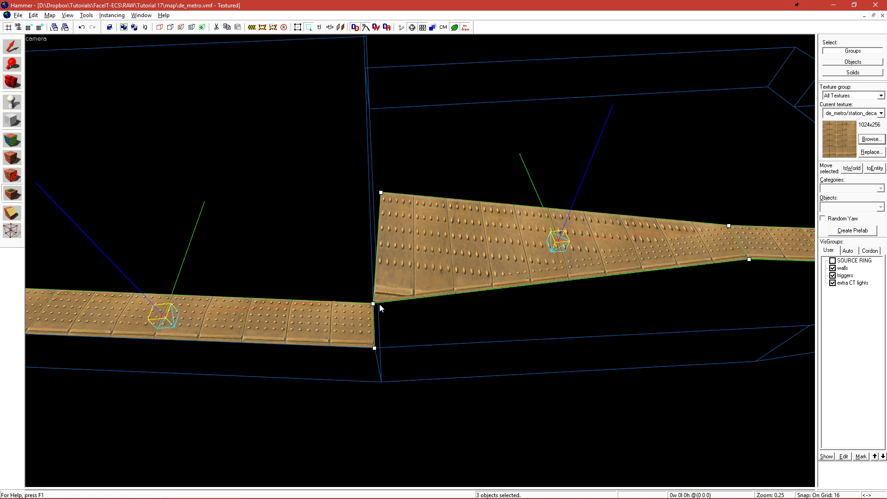
{"action": "scroll", "coordinate": [379, 304], "scroll_direction": "up", "scroll_amount": 1}
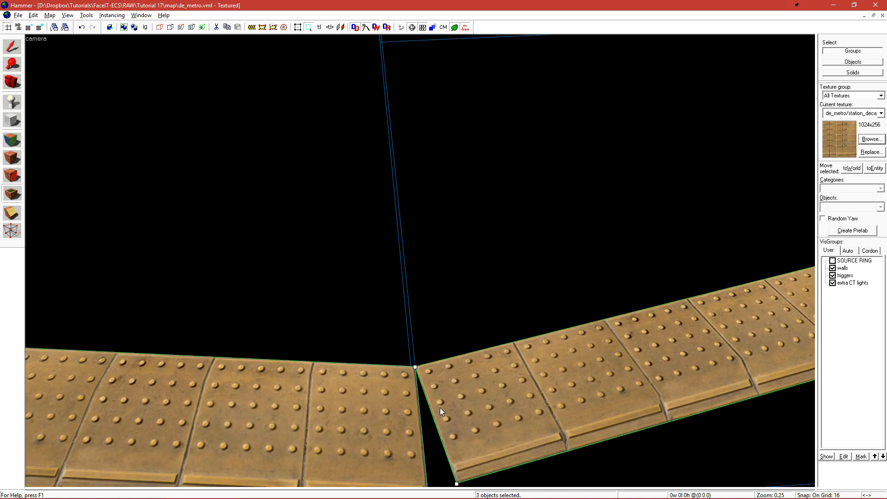
{"action": "scroll", "coordinate": [437, 259], "scroll_direction": "up", "scroll_amount": 2}
{"action": "left_click_drag", "start_coordinate": [440, 261], "coordinate": [409, 283]}
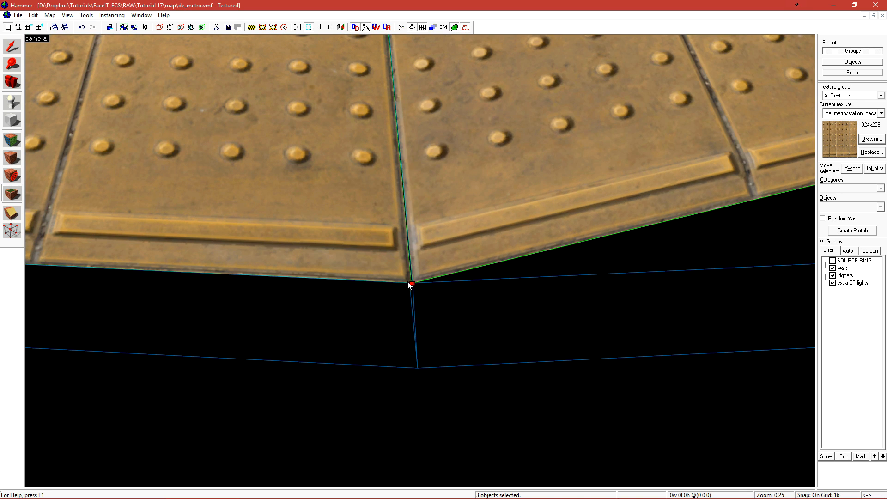
{"action": "scroll", "coordinate": [405, 287], "scroll_direction": "up", "scroll_amount": 3}
{"action": "scroll", "coordinate": [403, 290], "scroll_direction": "down", "scroll_amount": 2}
{"action": "scroll", "coordinate": [398, 321], "scroll_direction": "down", "scroll_amount": 4}
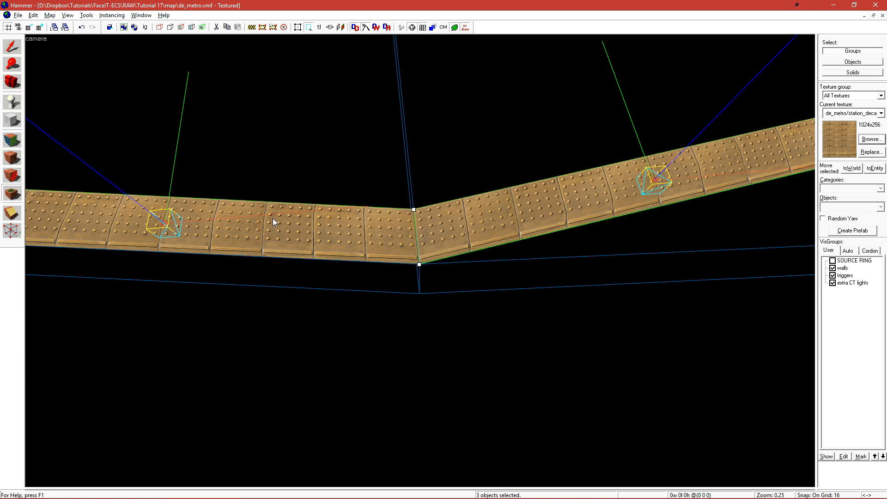
Step: Assign both adjoining floor faces, 5928 and 6011, to the Brush faces of the overlay ending at the floor seam
{"action": "key", "text": "shift+s"}
{"action": "key", "text": "alt+Return"}
{"action": "left_click", "coordinate": [224, 232]}
{"action": "left_click", "coordinate": [162, 227]}
{"action": "key", "text": "w"}
{"action": "key", "text": "d"}
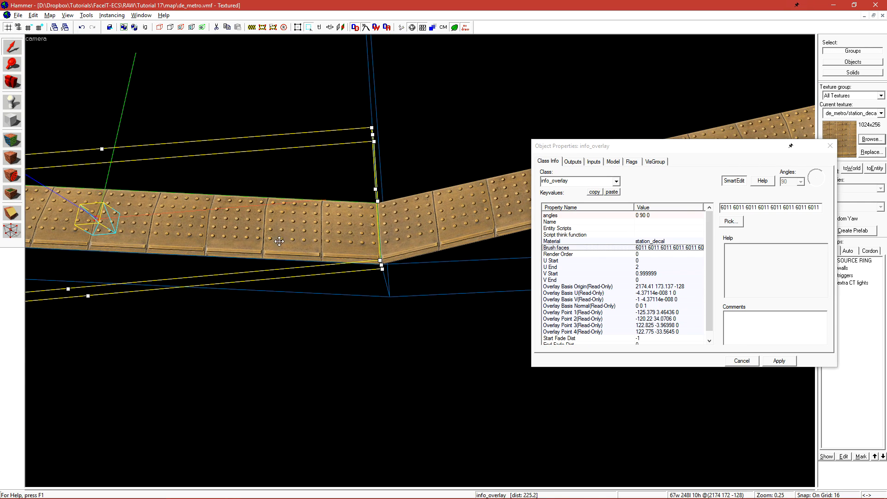
{"action": "left_click", "coordinate": [737, 224]}
{"action": "key", "text": "s"}
{"action": "key", "text": "a"}
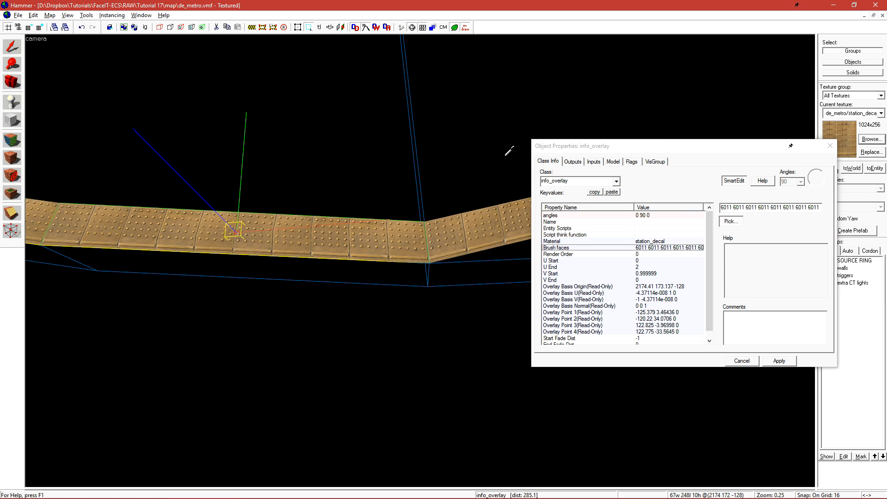
{"action": "left_click", "coordinate": [483, 150]}
{"action": "left_click", "coordinate": [343, 115], "text": "ctrl"}
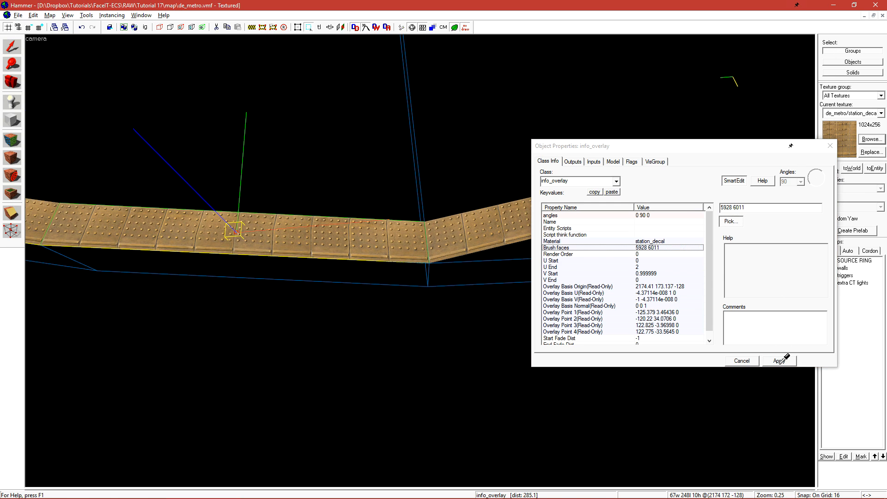
{"action": "left_click", "coordinate": [781, 363]}
{"action": "left_click", "coordinate": [741, 364]}
Step: Select both overlays meeting at the floor seam and inspect their shared outer corner up close with the Overlay tool
{"action": "left_click", "coordinate": [608, 196], "text": "ctrl"}
{"action": "scroll", "coordinate": [469, 251], "scroll_direction": "up", "scroll_amount": 2}
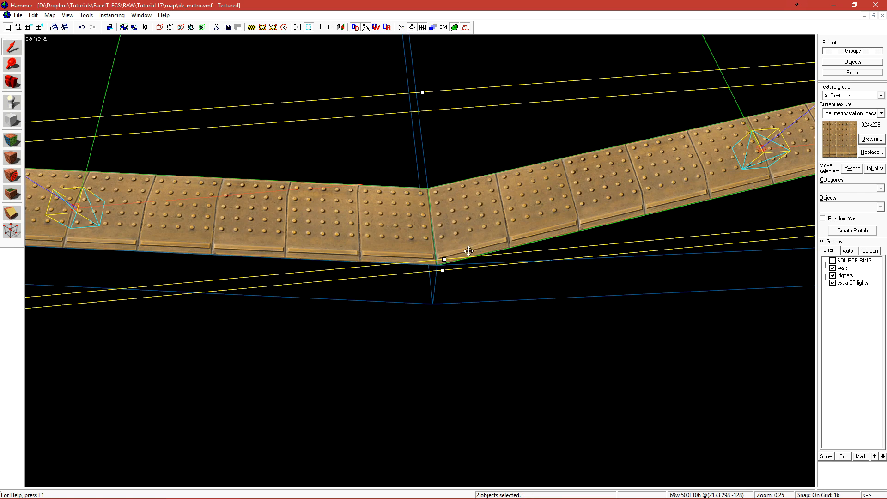
{"action": "scroll", "coordinate": [469, 251], "scroll_direction": "up", "scroll_amount": 5}
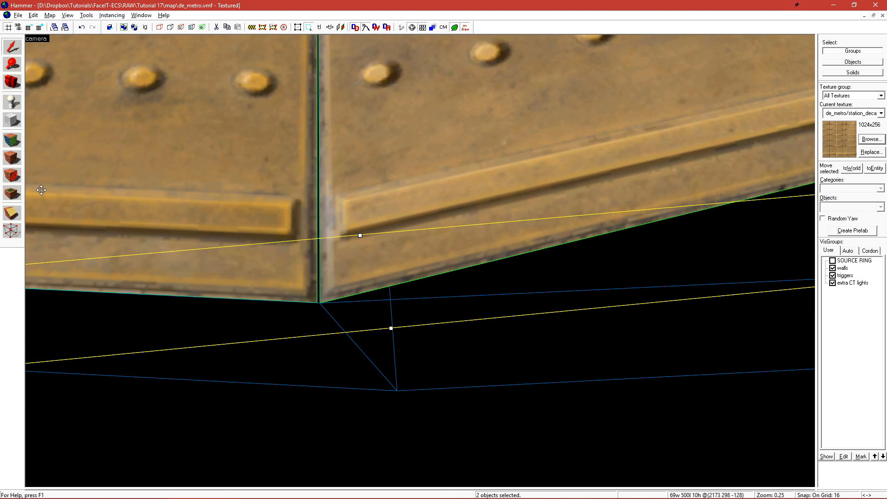
{"action": "left_click", "coordinate": [13, 193]}
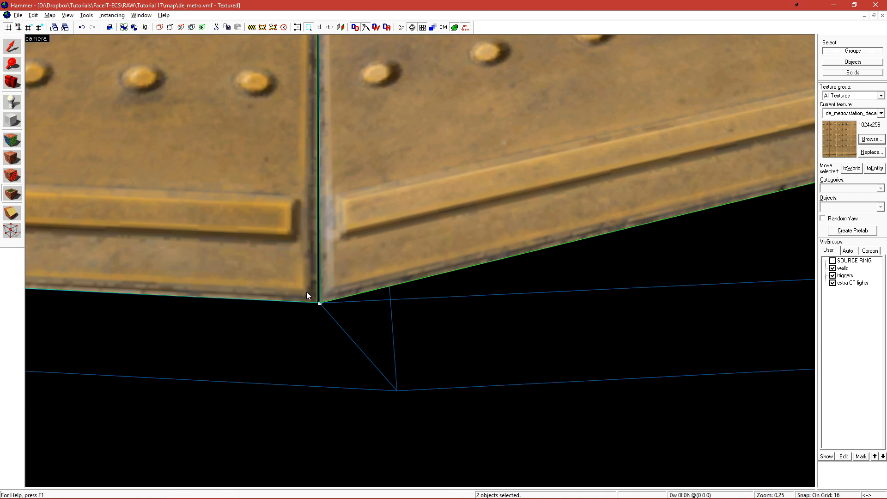
{"action": "scroll", "coordinate": [393, 291], "scroll_direction": "down", "scroll_amount": 5}
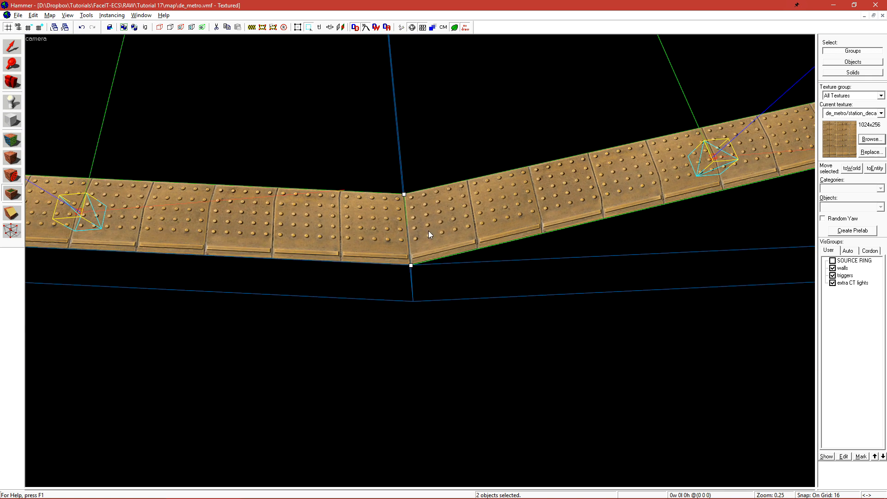
Step: Add the last overlay to the selection and move the next joint's outer and inner corners out to the platform edge vertex
{"action": "key", "text": "a"}
{"action": "key", "text": "s"}
{"action": "key", "text": "d"}
{"action": "left_click", "coordinate": [758, 165], "text": "ctrl"}
{"action": "key", "text": "w"}
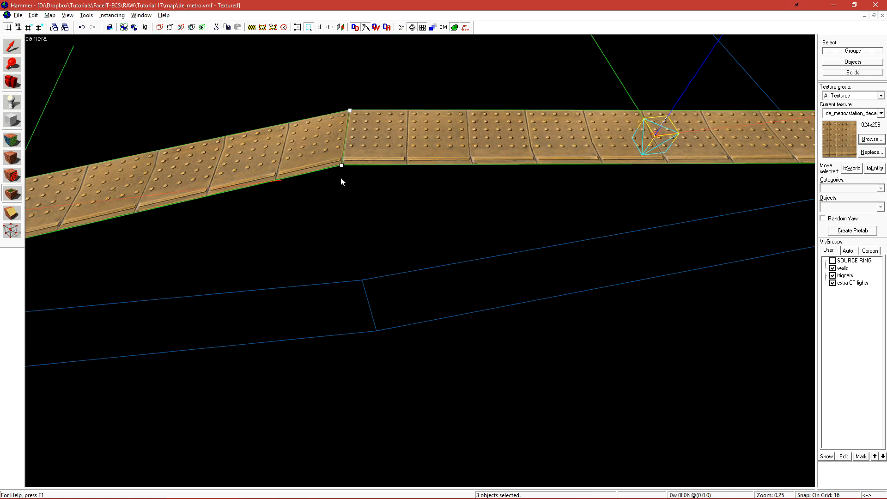
{"action": "left_click_drag", "start_coordinate": [341, 166], "coordinate": [362, 279]}
{"action": "left_click_drag", "start_coordinate": [350, 110], "coordinate": [359, 225]}
Step: Correct the stray inner corners at the joints so neighbouring overlays share the same corner and keep an even width
{"action": "key", "text": "z"}
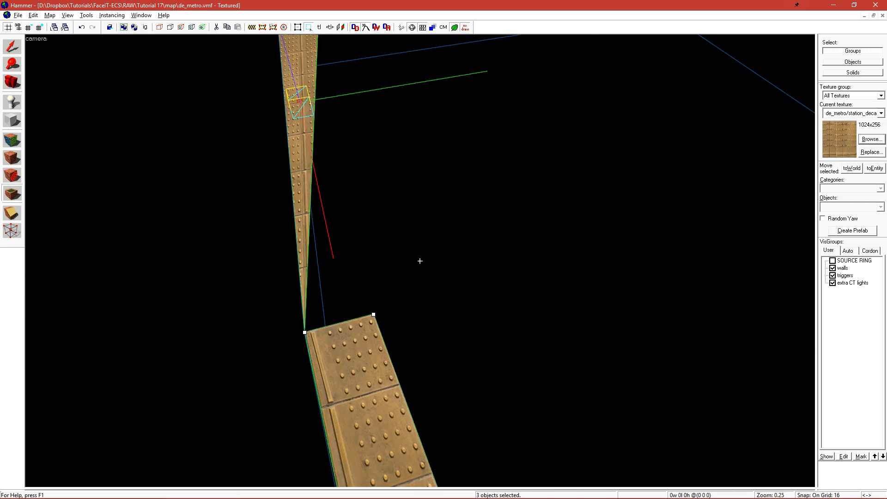
{"action": "key", "text": "z"}
{"action": "scroll", "coordinate": [420, 261], "scroll_direction": "up", "scroll_amount": 4}
{"action": "left_click_drag", "start_coordinate": [269, 354], "coordinate": [662, 283]}
{"action": "key", "text": "Escape"}
{"action": "scroll", "coordinate": [343, 176], "scroll_direction": "down", "scroll_amount": 8}
{"action": "left_click", "coordinate": [388, 199]}
{"action": "key", "text": "z"}
{"action": "key", "text": "w"}
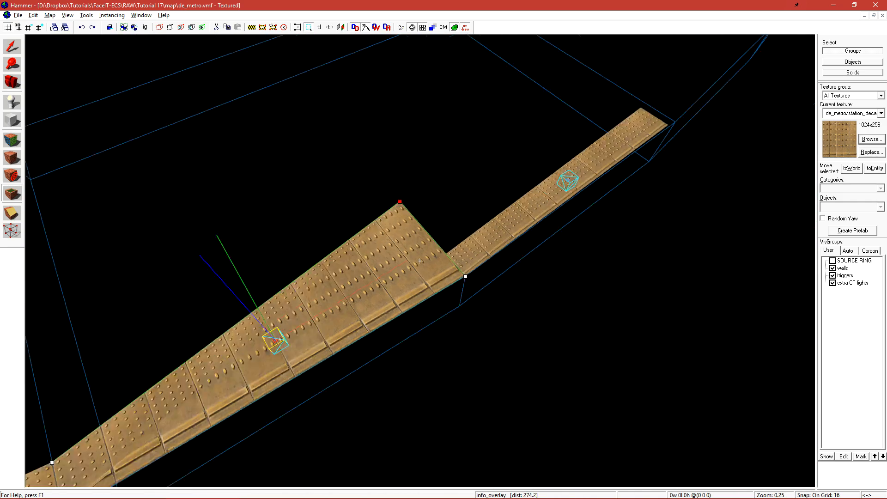
{"action": "key", "text": "z"}
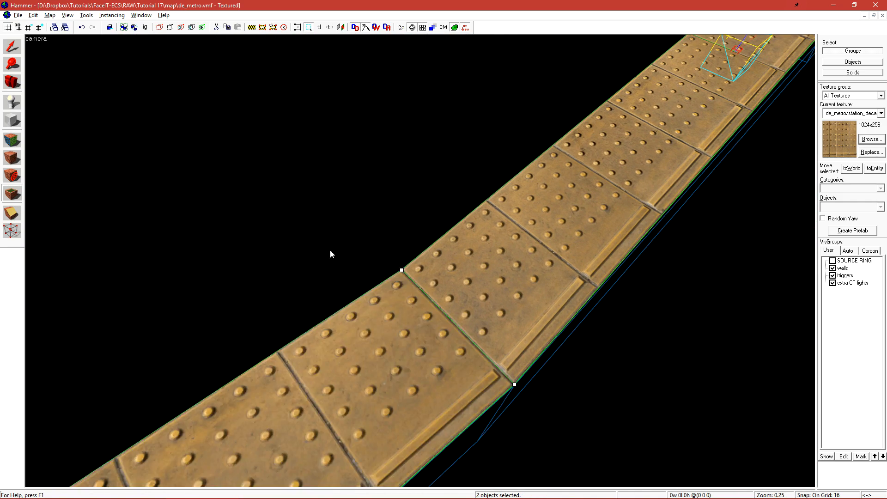
Step: Move the outer corner at the strip's far end to the next vertex on the platform edge
{"action": "key", "text": "z"}
{"action": "key", "text": "w"}
{"action": "key", "text": "s"}
{"action": "key", "text": "z"}
{"action": "left_click_drag", "start_coordinate": [441, 298], "coordinate": [487, 296]}
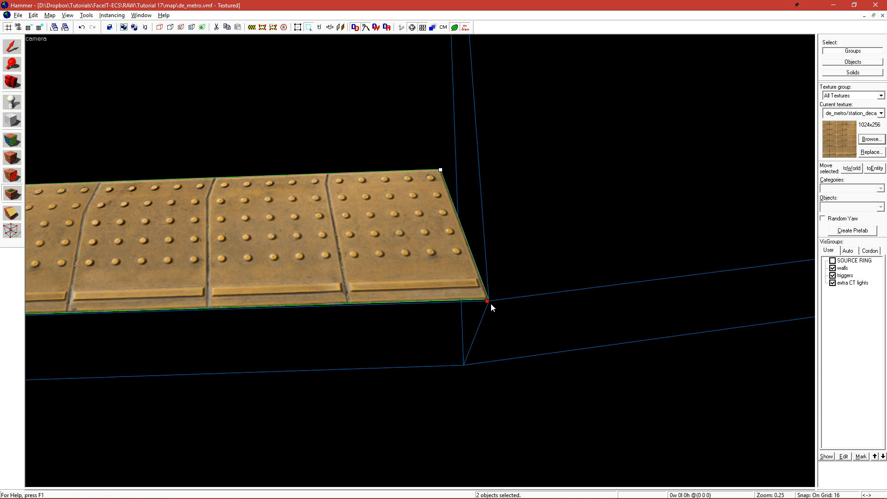
Step: Move the inner corner at the strip's far end outward to match the platform's end angle, and clear the overlay selection
{"action": "left_click_drag", "start_coordinate": [441, 171], "coordinate": [489, 186]}
{"action": "key", "text": "z"}
{"action": "key", "text": "s"}
{"action": "key", "text": "w"}
{"action": "key", "text": "s"}
{"action": "key", "text": "z"}
{"action": "key", "text": "Escape"}
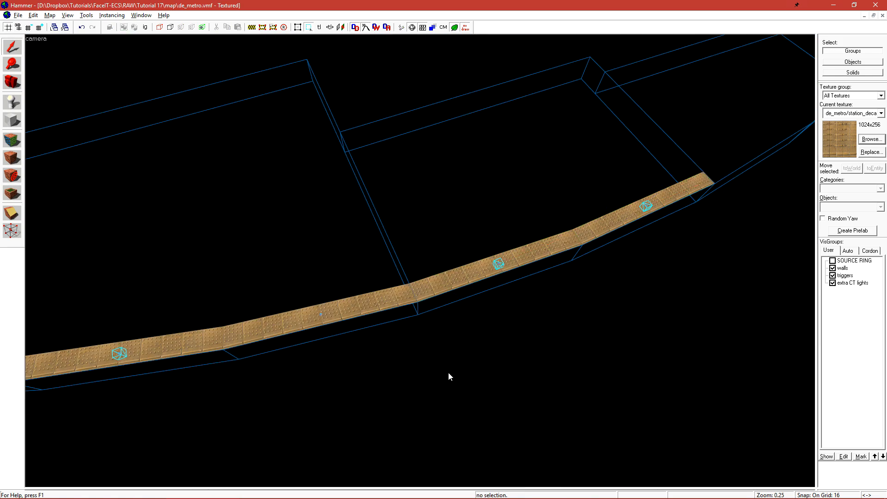
Step: Check the joined overlays along the curve and switch the camera view from wireframe back to textured display
{"action": "key", "text": "s"}
{"action": "key", "text": "d"}
{"action": "key", "text": "a"}
{"action": "key", "text": "w"}
{"action": "key", "text": "d"}
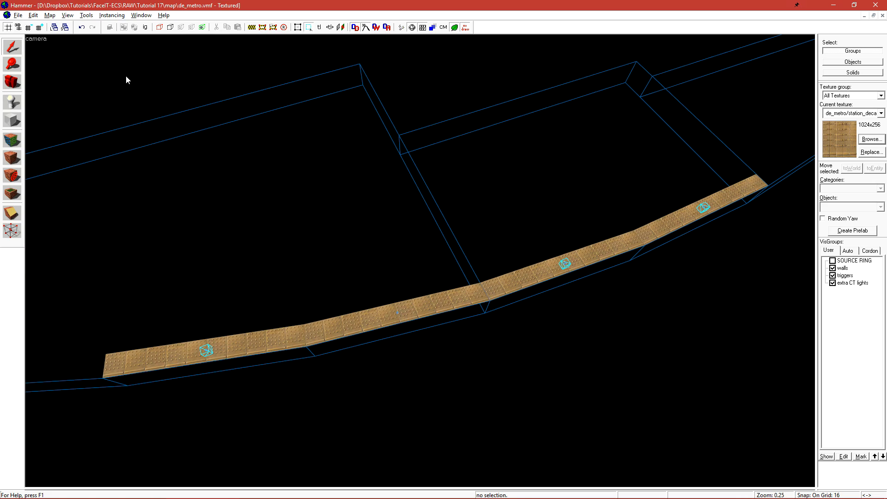
{"action": "left_click", "coordinate": [36, 39]}
{"action": "left_click", "coordinate": [85, 103]}
{"action": "key", "text": "z"}
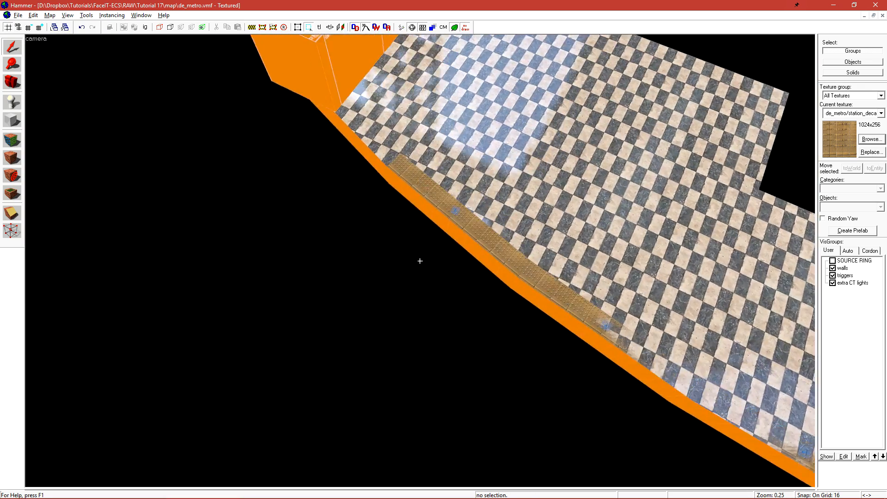
Step: Bring back the hidden map geometry and inspect the finished plate strip along the curved platform edge
{"action": "key", "text": "w"}
{"action": "key", "text": "z"}
{"action": "key", "text": "s"}
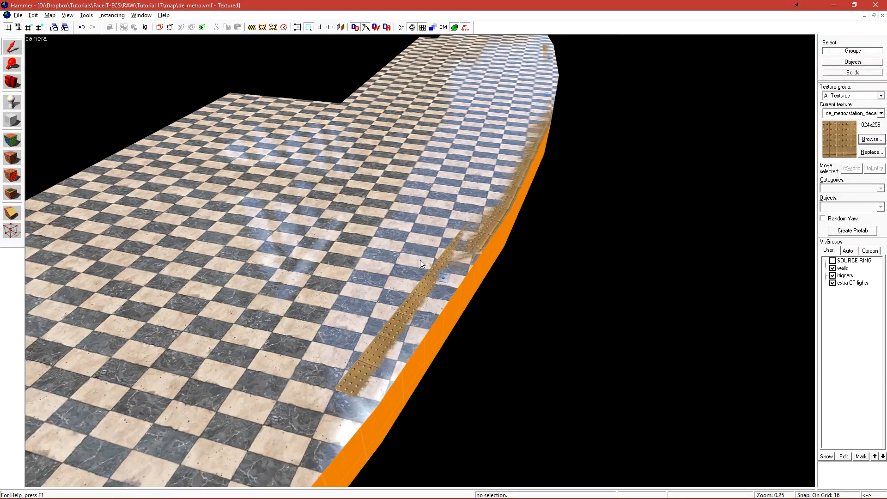
{"action": "key", "text": "z"}
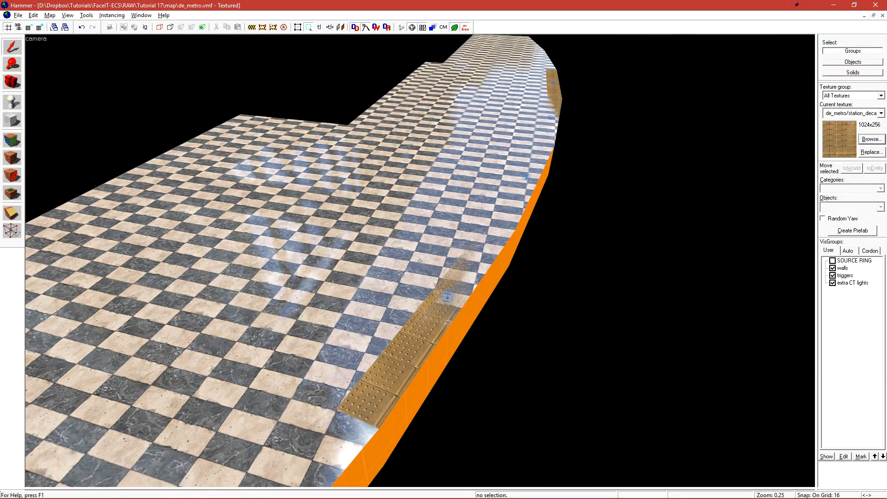
{"action": "key", "text": "s"}
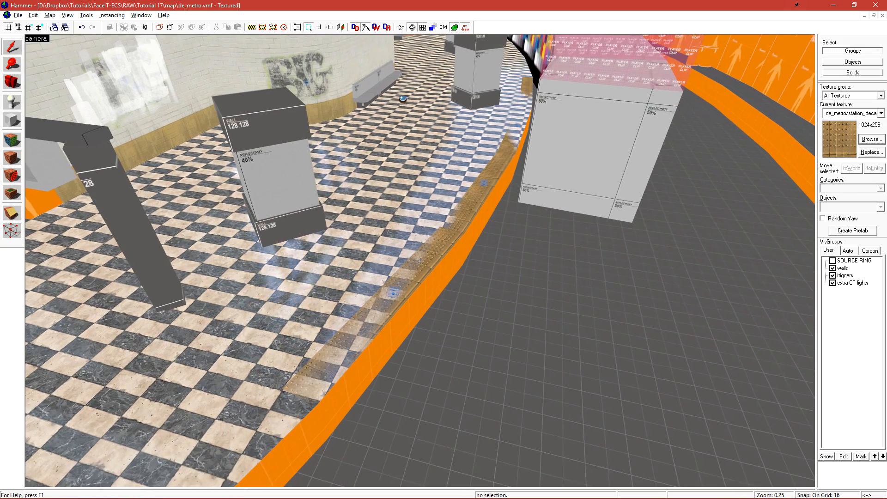
{"action": "key", "text": "w"}
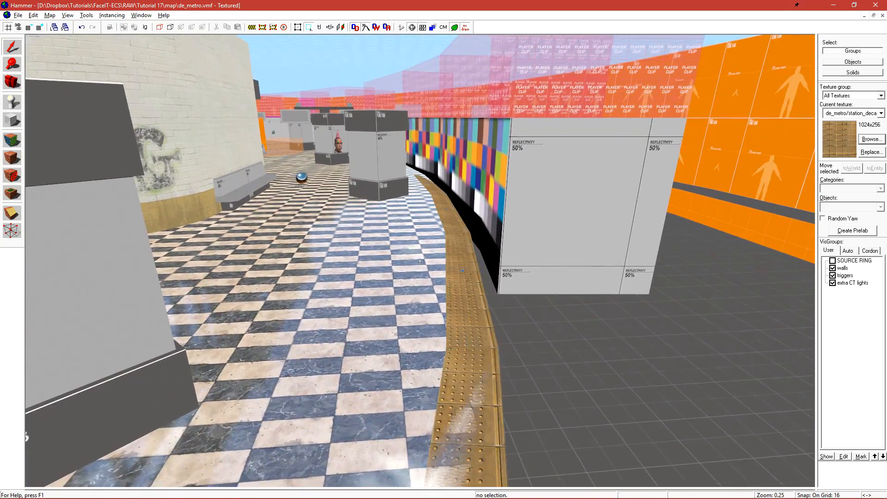
{"action": "key", "text": "z"}
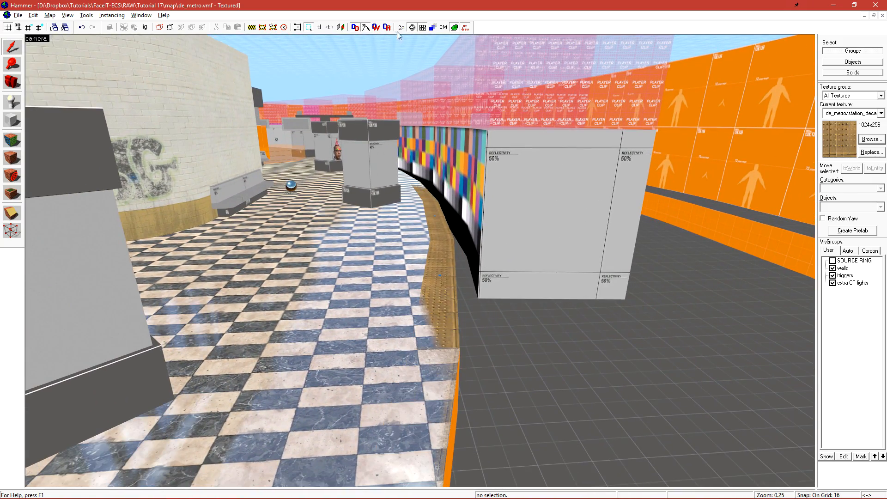